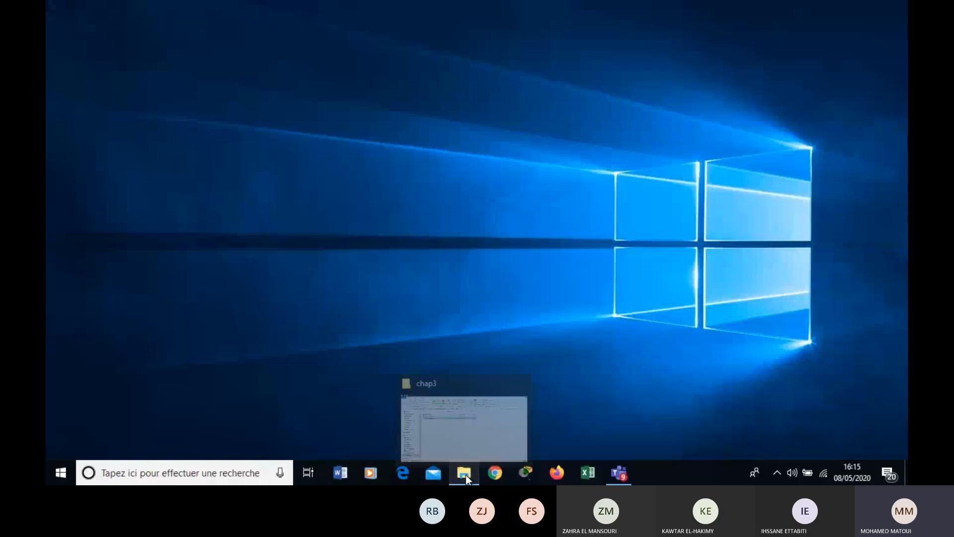
Open lesBases.pdf from the chap1 folder inside excel_2007 > séance 1 _excel, and minimise the meeting call window.
left_click(466, 475)
left_click(386, 98)
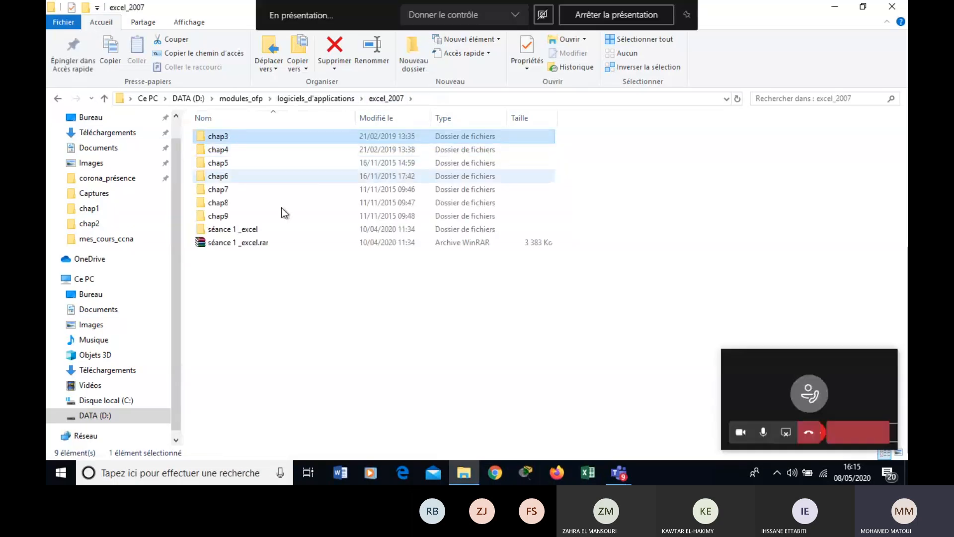
left_click(263, 229)
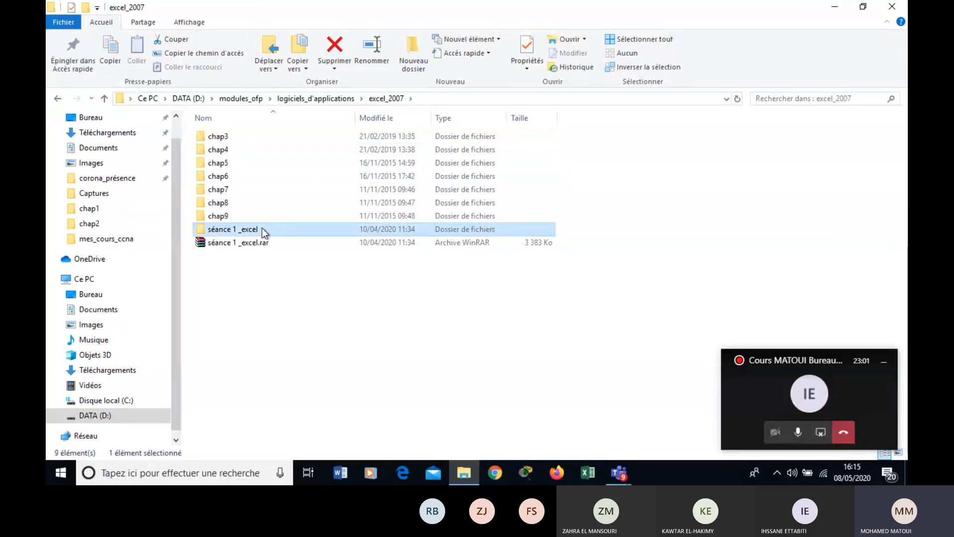
double_click(261, 228)
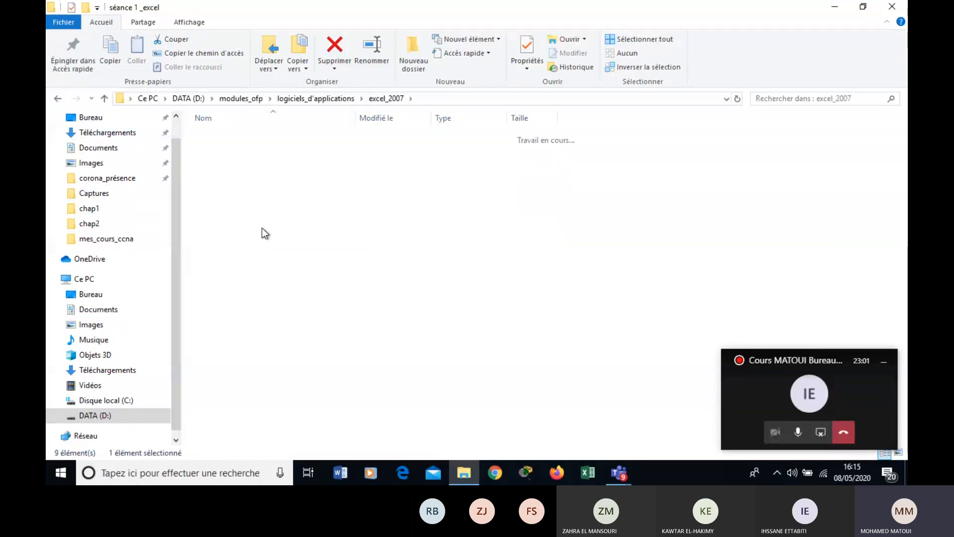
double_click(240, 136)
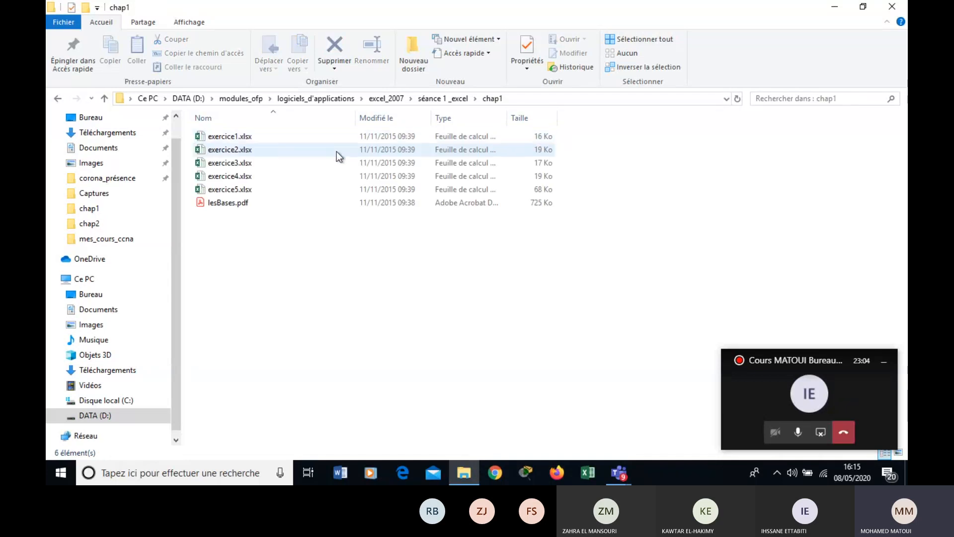
double_click(255, 209)
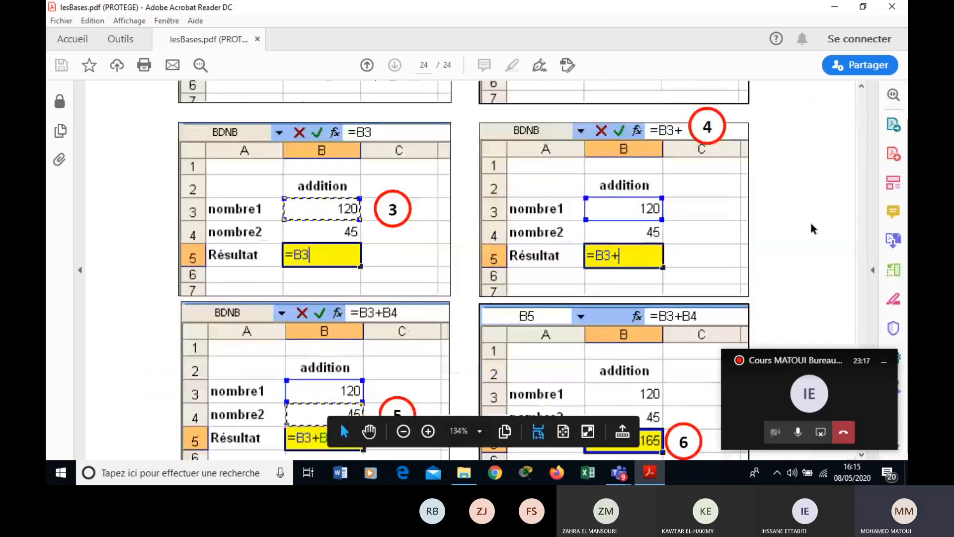
left_click(884, 367)
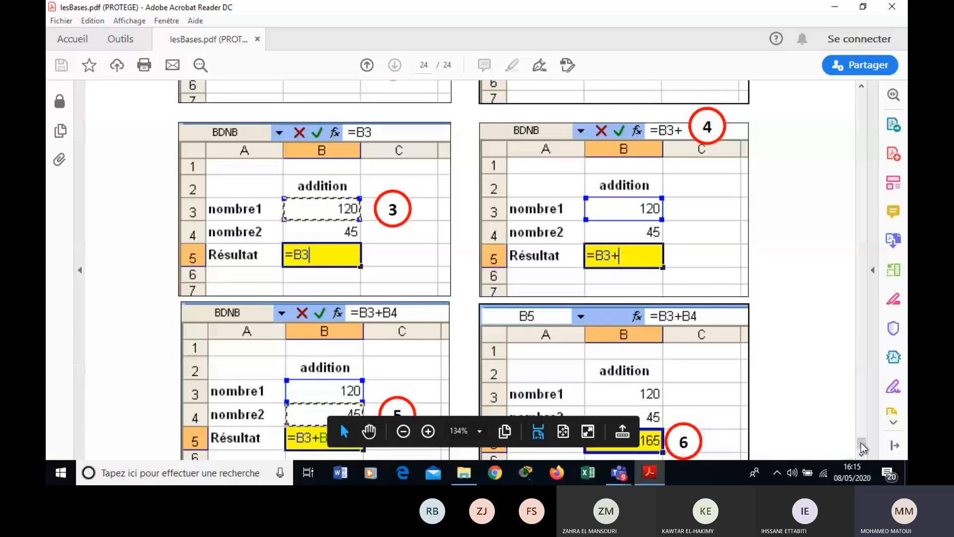
Review the table of contents of lesBases.pdf and read the page 3 instructions for the first cell selection method.
left_click_drag(860, 442, 838, 111)
scroll(596, 268, "down", 4)
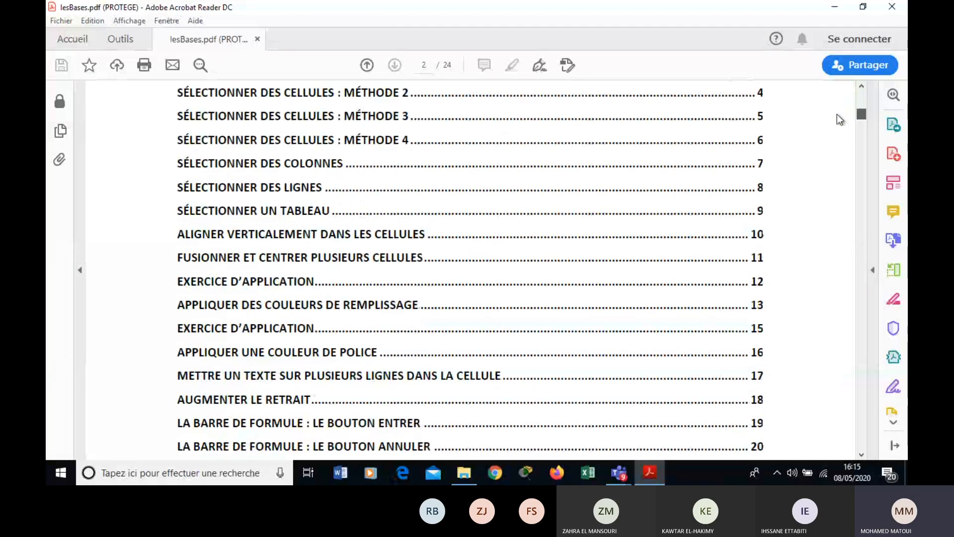
scroll(390, 236, "up", 2)
left_click(390, 236)
left_click(392, 226)
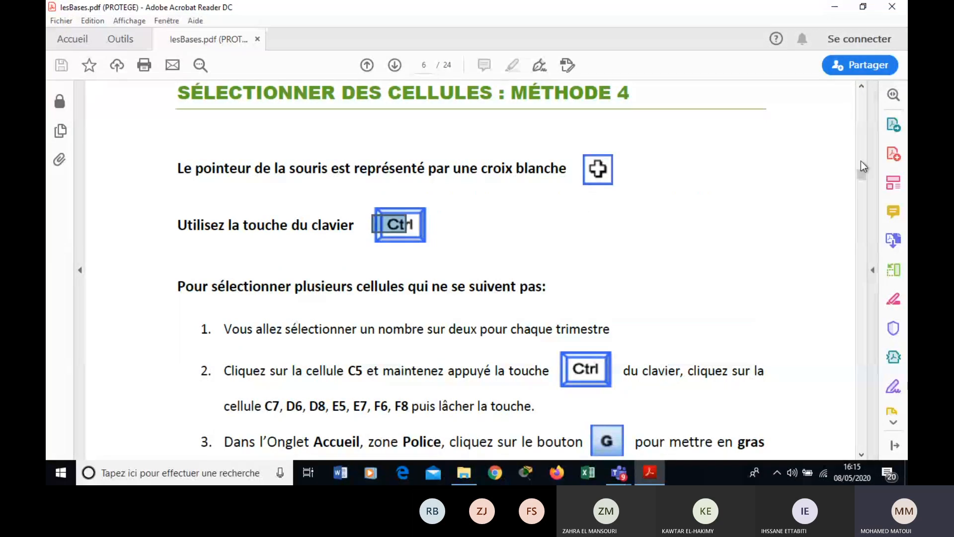
left_click_drag(860, 160, 852, 114)
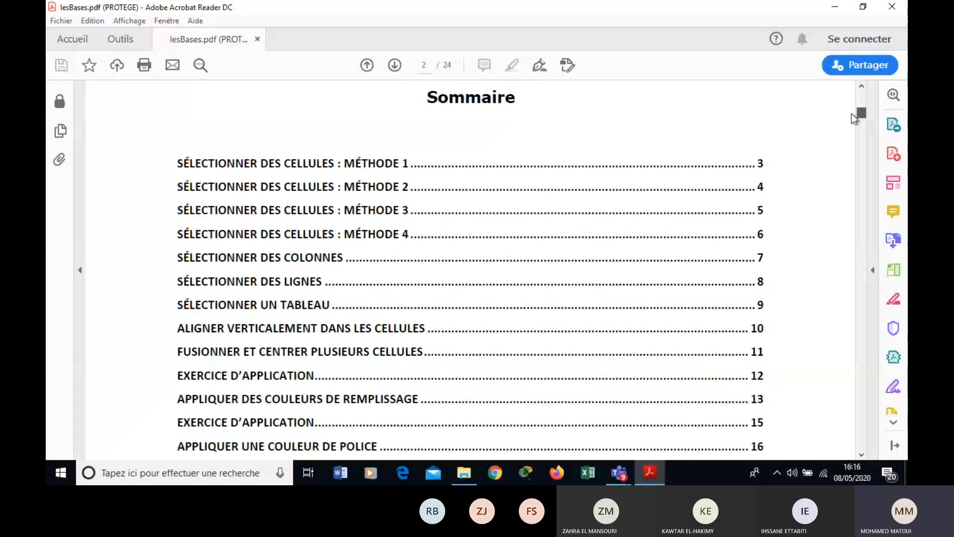
mouse_move(851, 113)
left_mouse_down()
mouse_move(863, 316)
mouse_move(861, 118)
mouse_move(852, 132)
left_mouse_up()
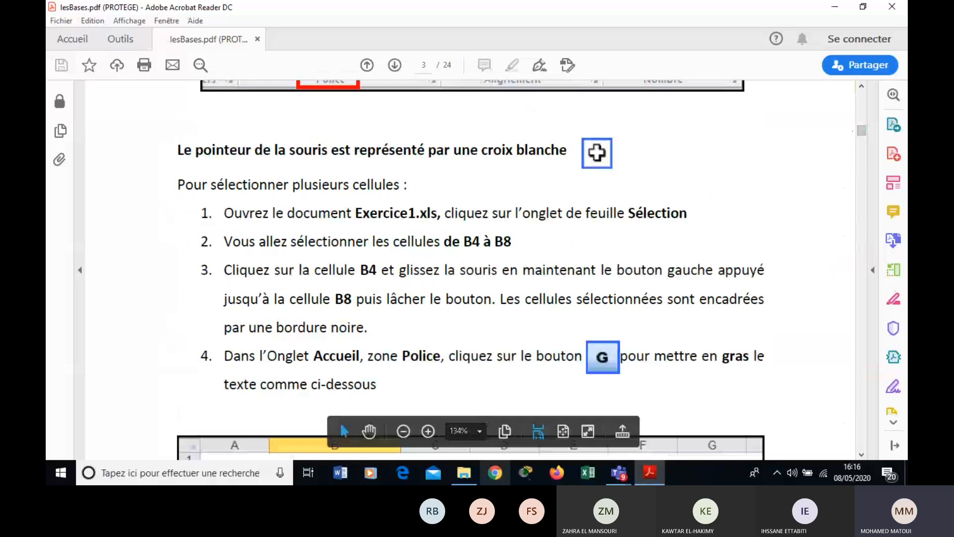
Open exercice1.xlsx from the chap1 folder and dismiss the Office activation wizard.
left_click(464, 481)
double_click(228, 136)
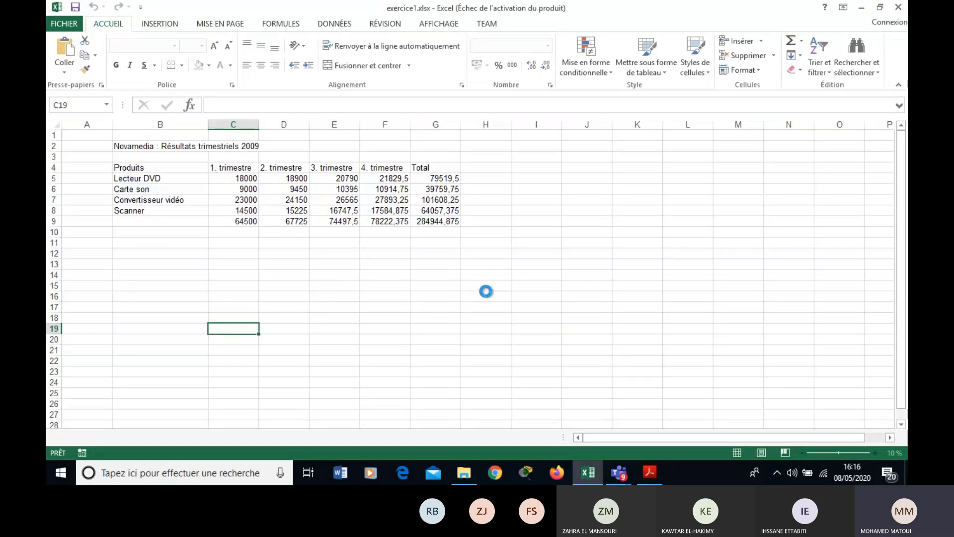
left_click(645, 476)
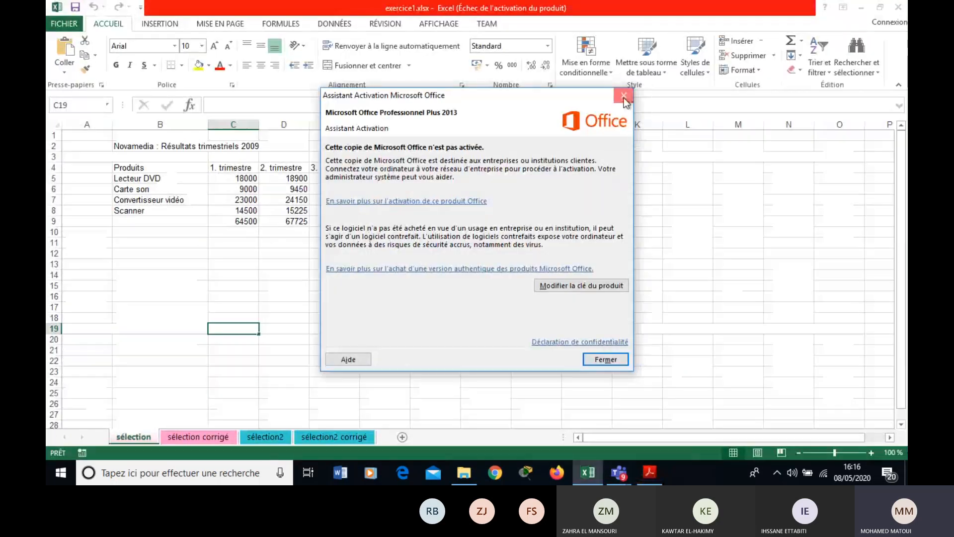
left_click(624, 96)
Select cells B4 to B8 on the sélection sheet and make them bold, checking the formatting instruction in lesBases.pdf.
left_click(157, 124)
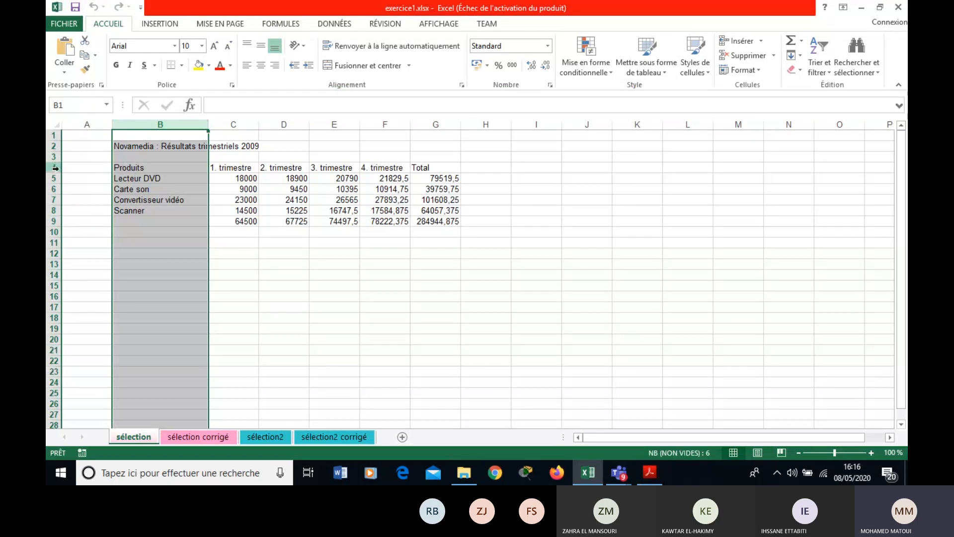
left_click(149, 167)
left_click_drag(149, 168, 149, 209)
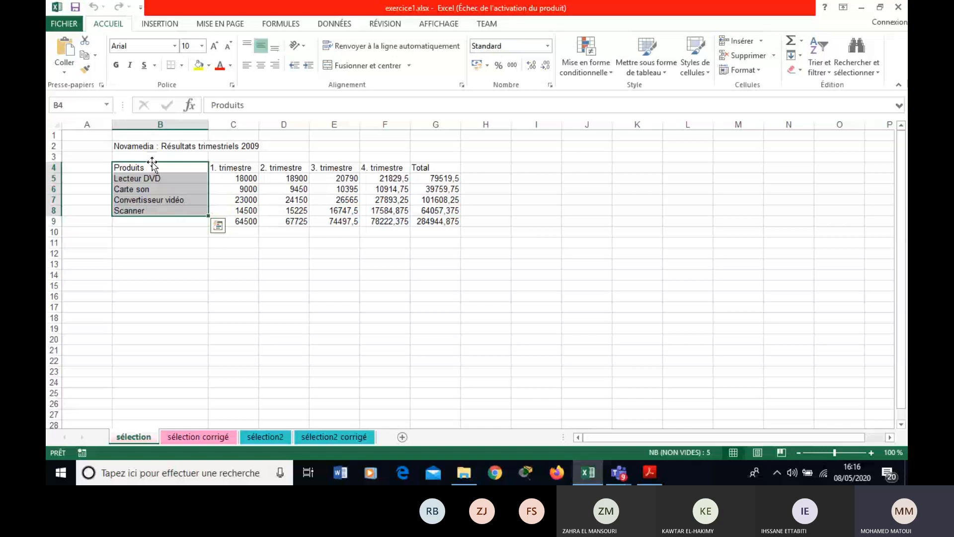
left_click(182, 168)
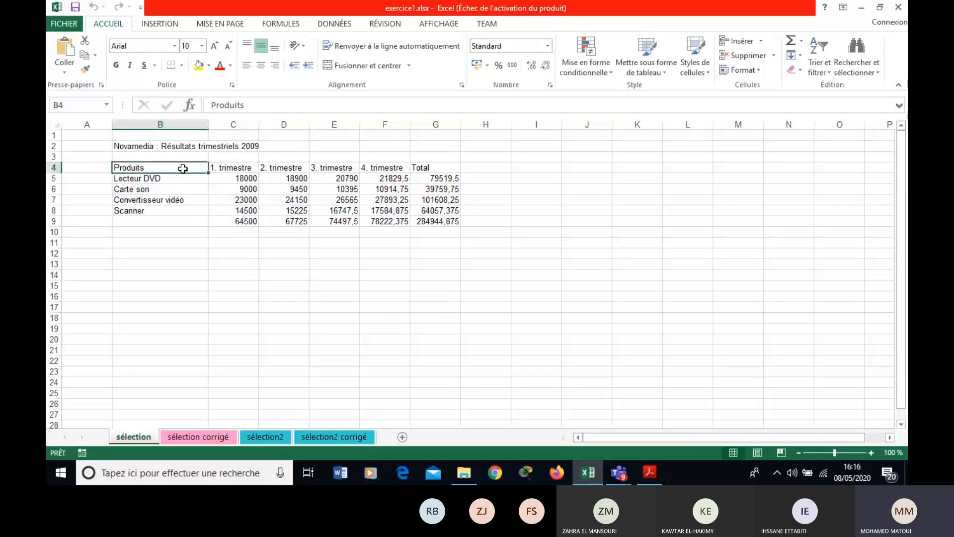
left_click(170, 215, "shift")
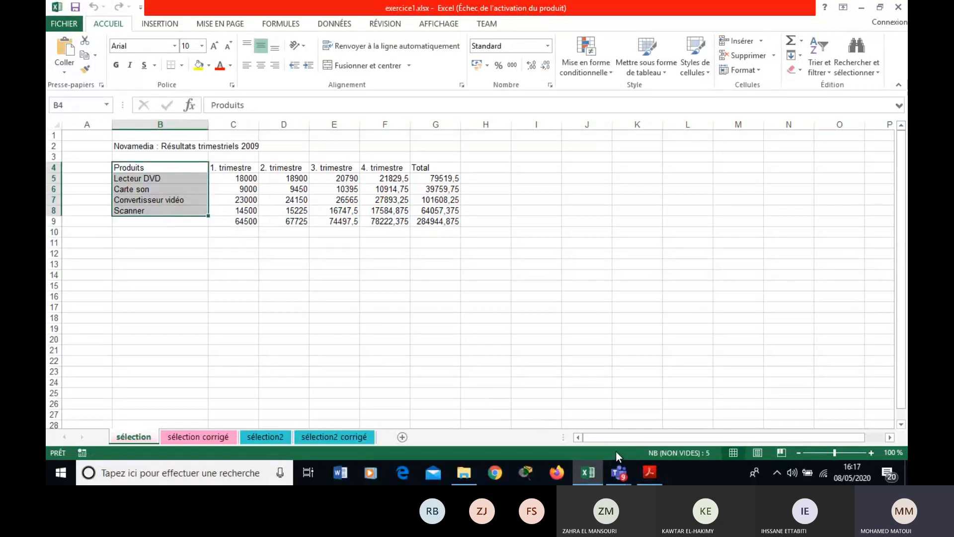
left_click(649, 473)
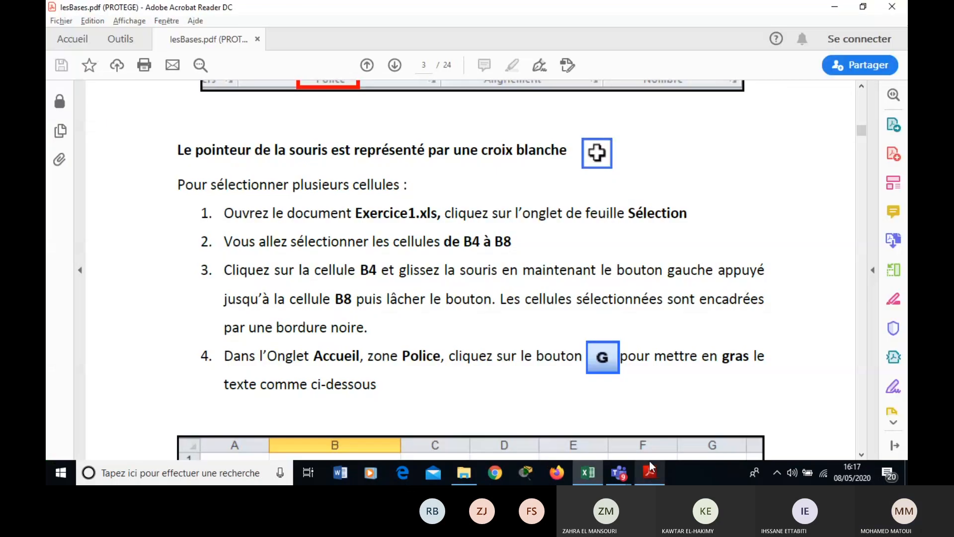
left_click(861, 455)
left_click(861, 455)
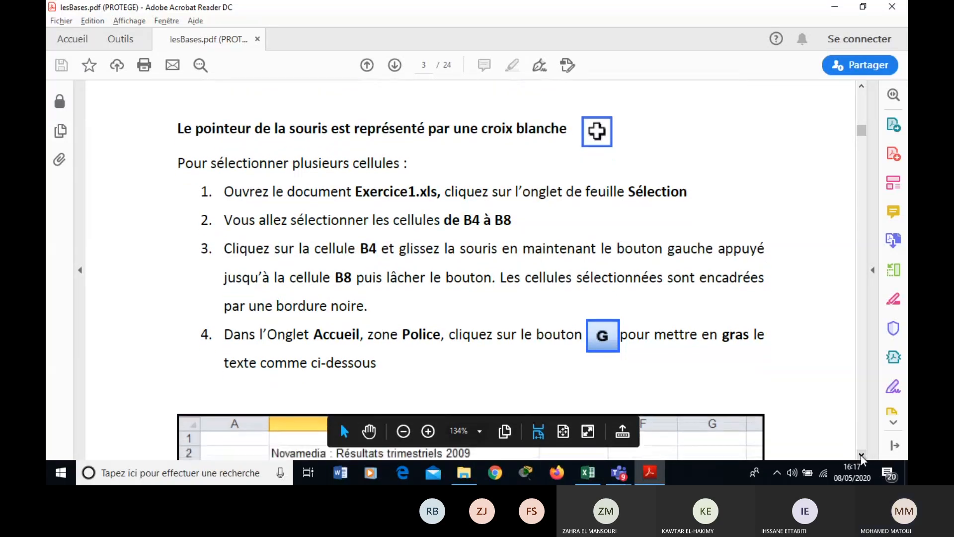
left_click(861, 455)
left_click(587, 473)
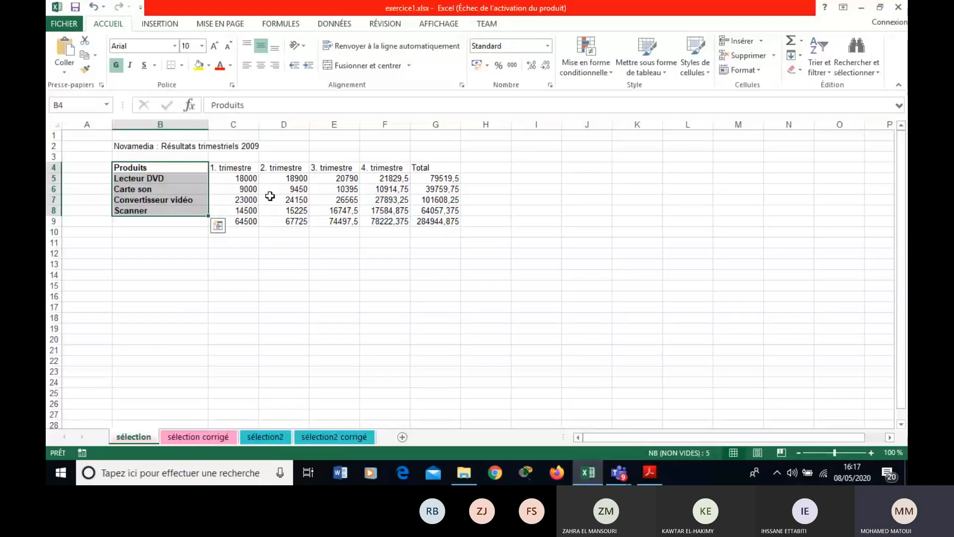
Consult method 2 on page 4 of lesBases.pdf and make the header cells B4 to G4 of the sélection sheet bold.
key("alt+Tab")
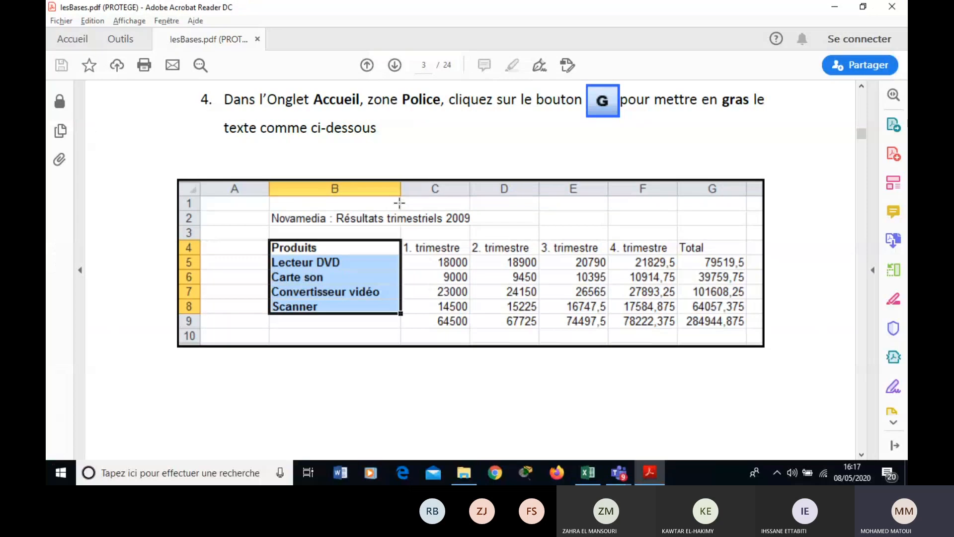
left_click(861, 455)
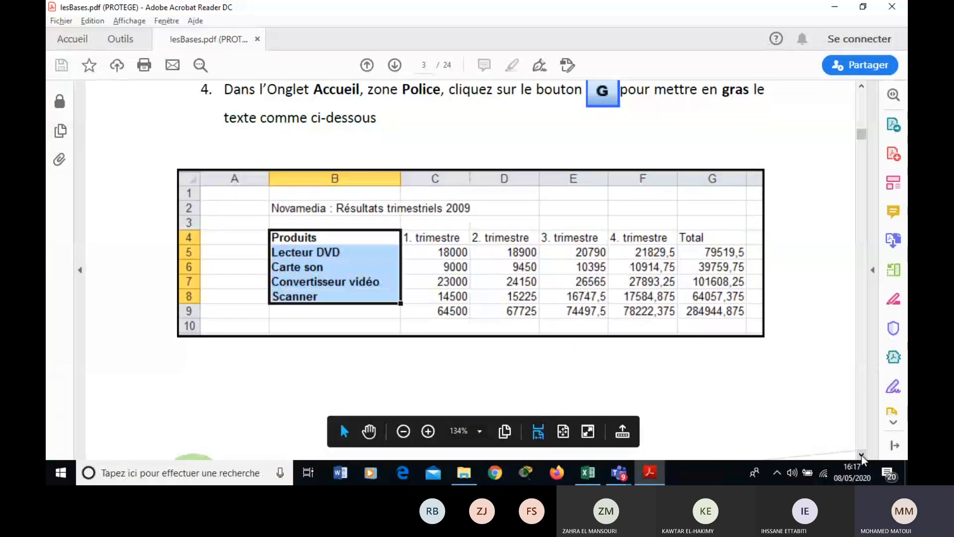
scroll(861, 454, "down", 12)
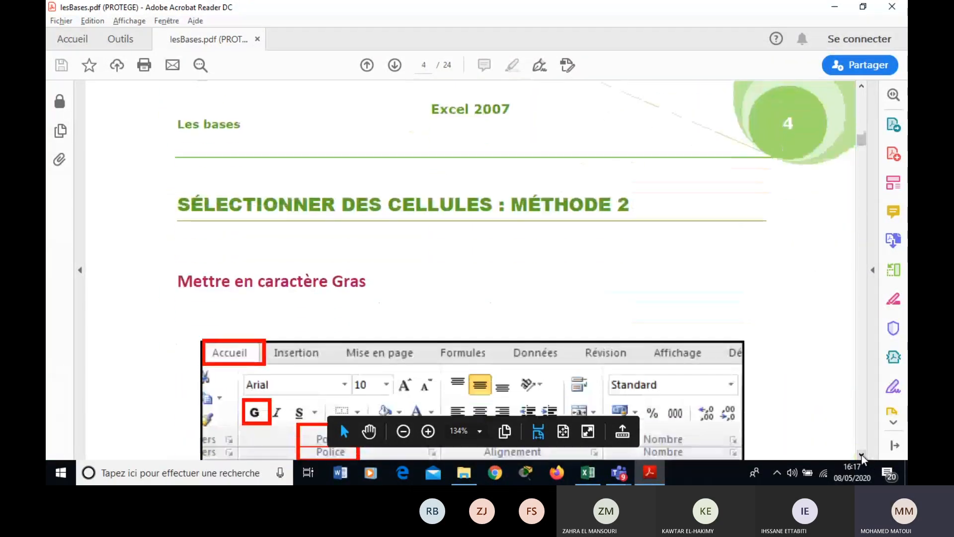
scroll(860, 454, "down", 5)
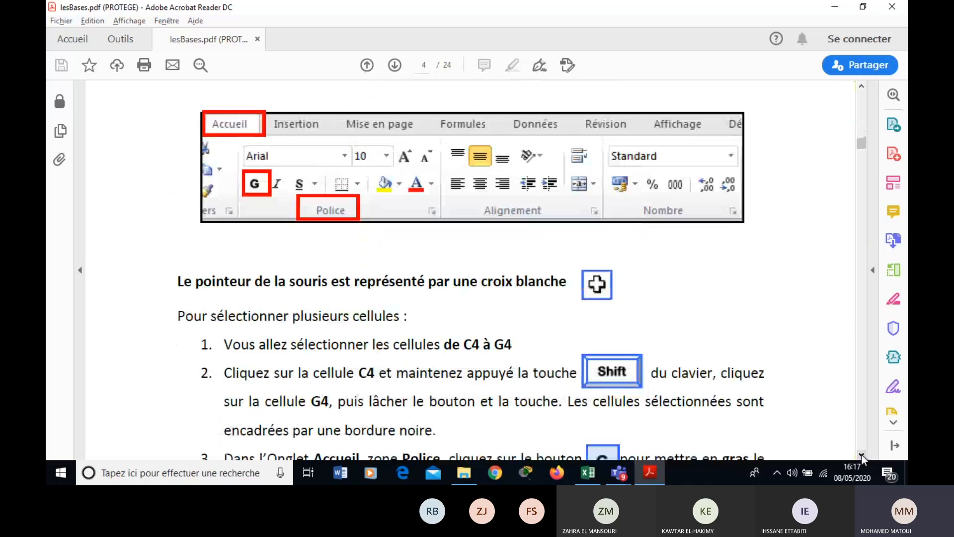
scroll(860, 455, "down", 2)
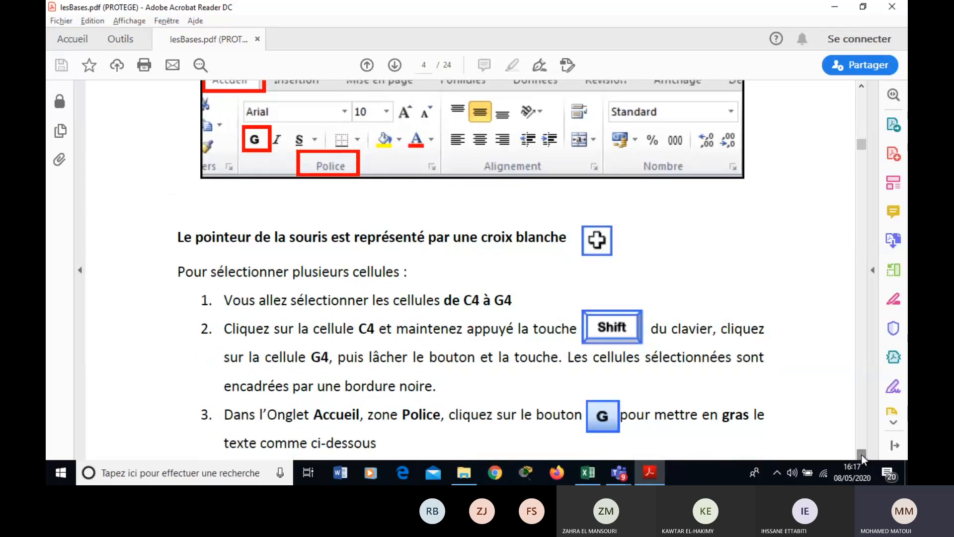
scroll(861, 454, "down", 8)
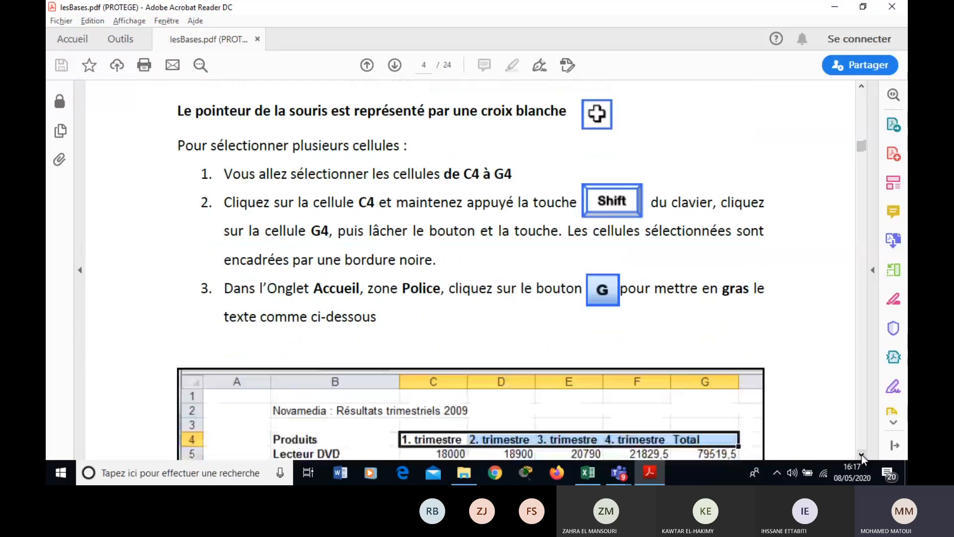
key("alt+Tab")
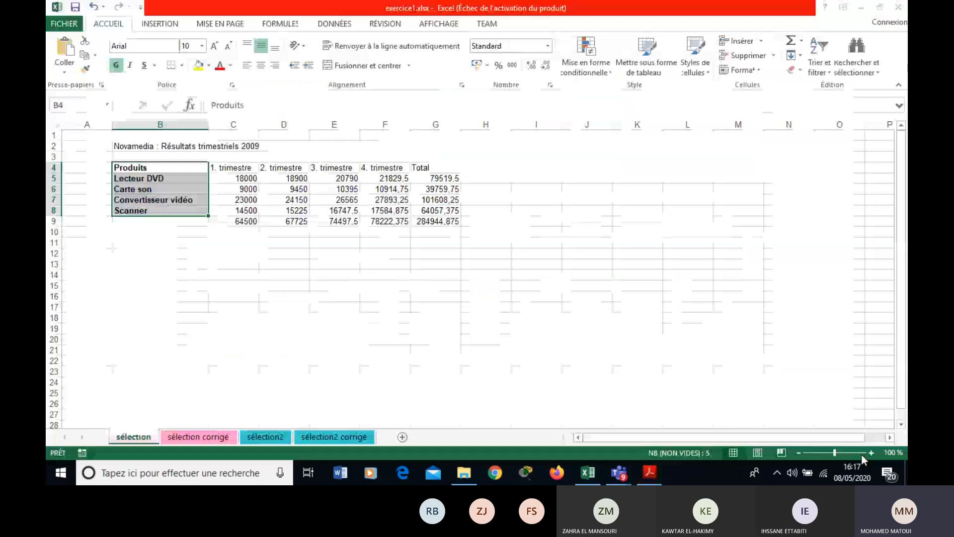
left_click(180, 164)
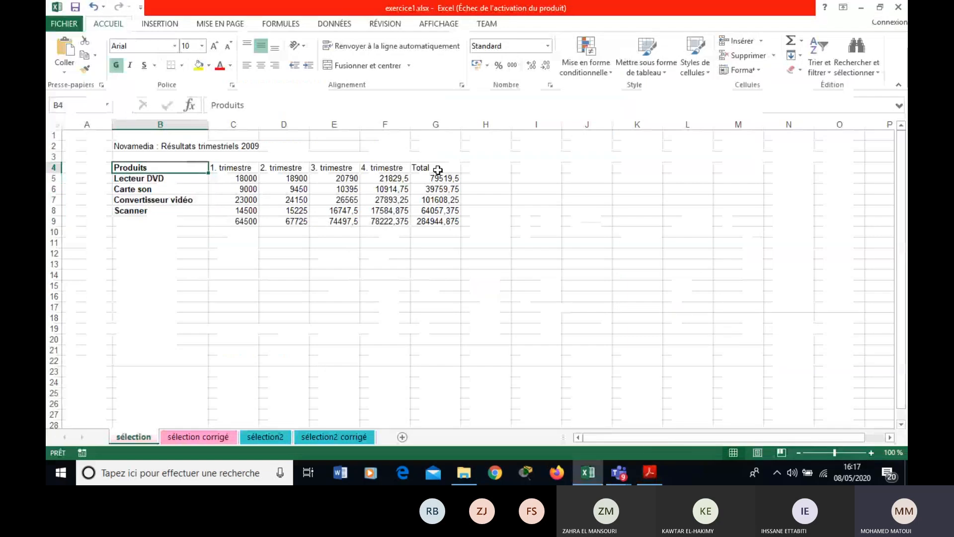
left_click(438, 170, "shift")
left_click(119, 71)
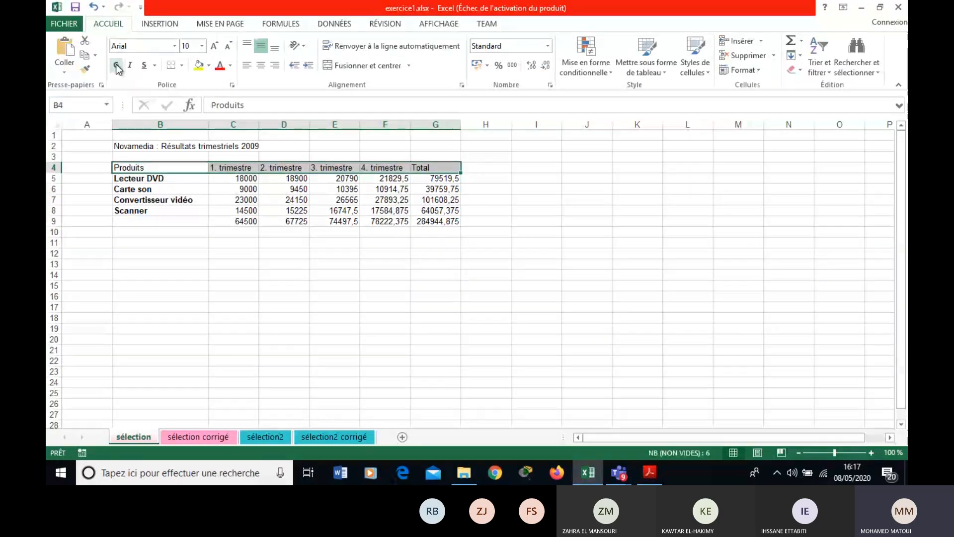
left_click(119, 70)
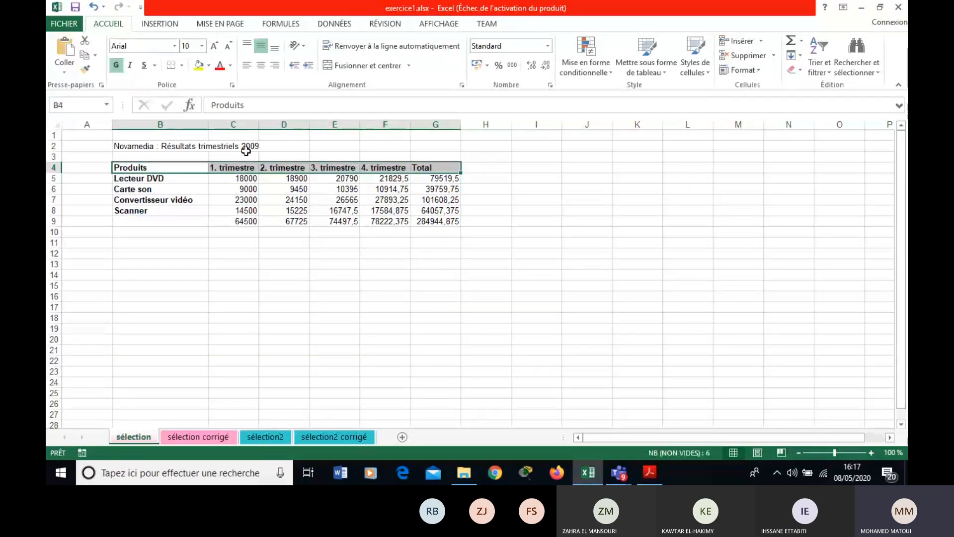
Switch to lesBases.pdf and read the method 3 instructions on page 5 for selecting C5 to G9 and applying a currency format.
left_click(648, 473)
scroll(858, 453, "down", 5)
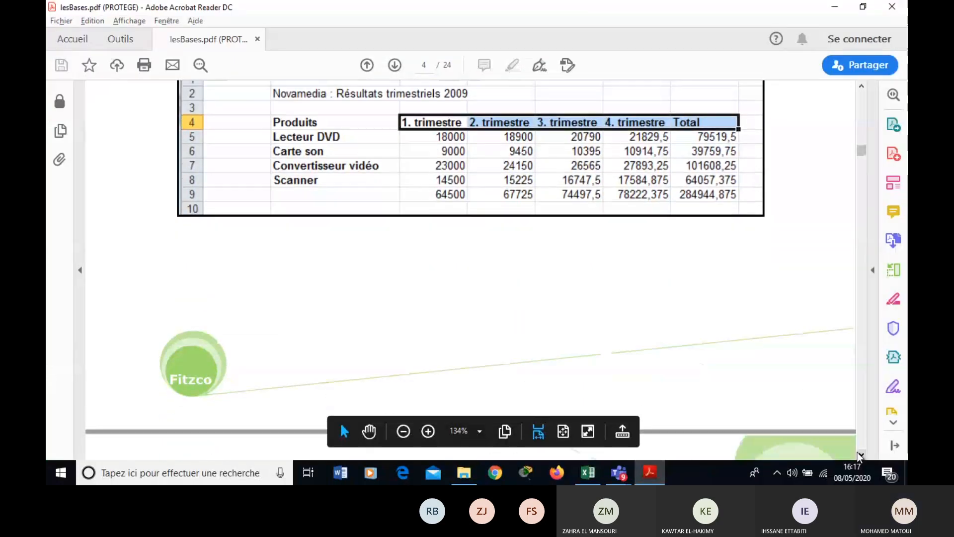
scroll(859, 454, "down", 10)
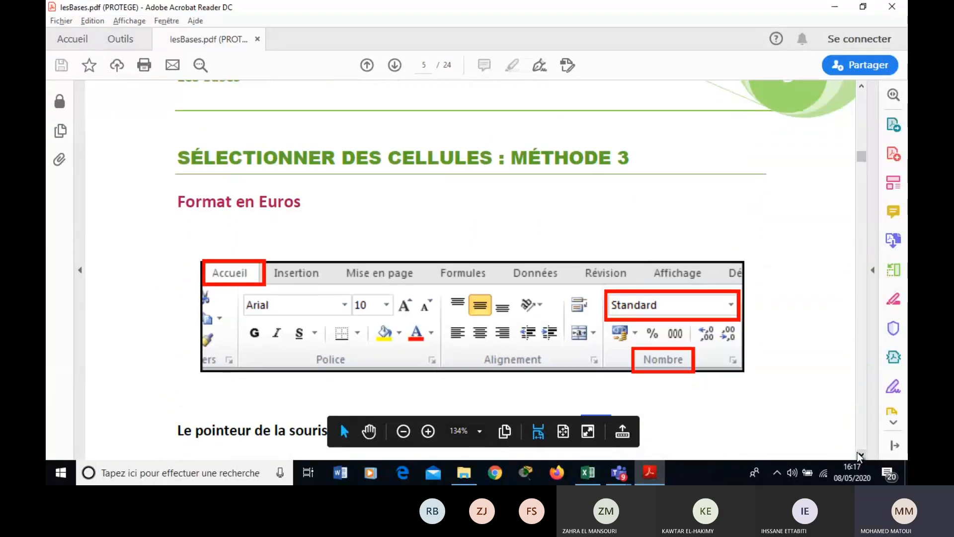
scroll(859, 455, "down", 3)
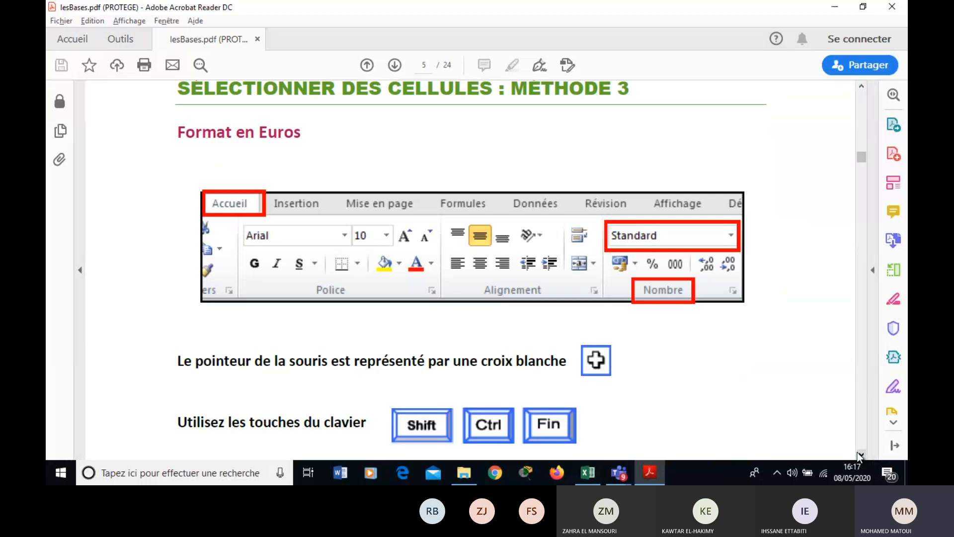
scroll(859, 454, "down", 5)
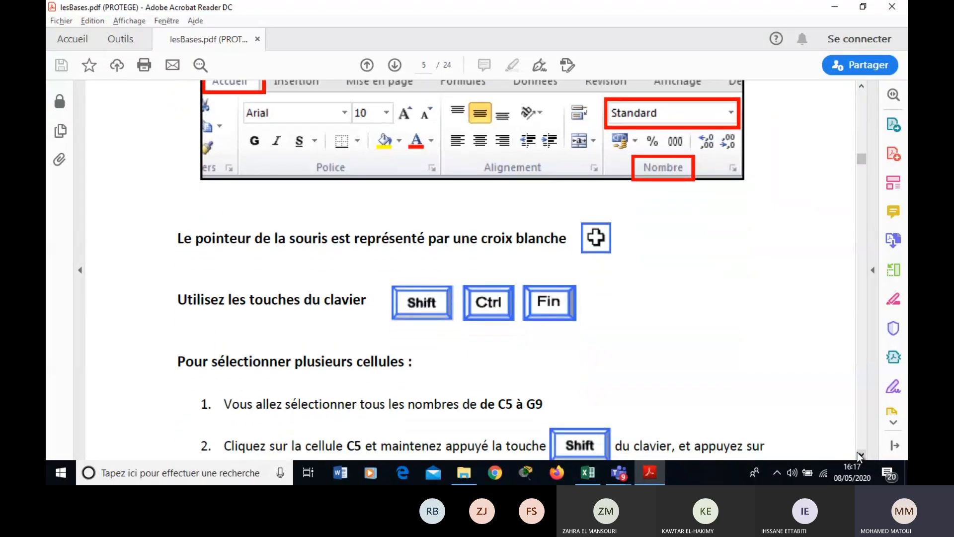
scroll(859, 454, "down", 5)
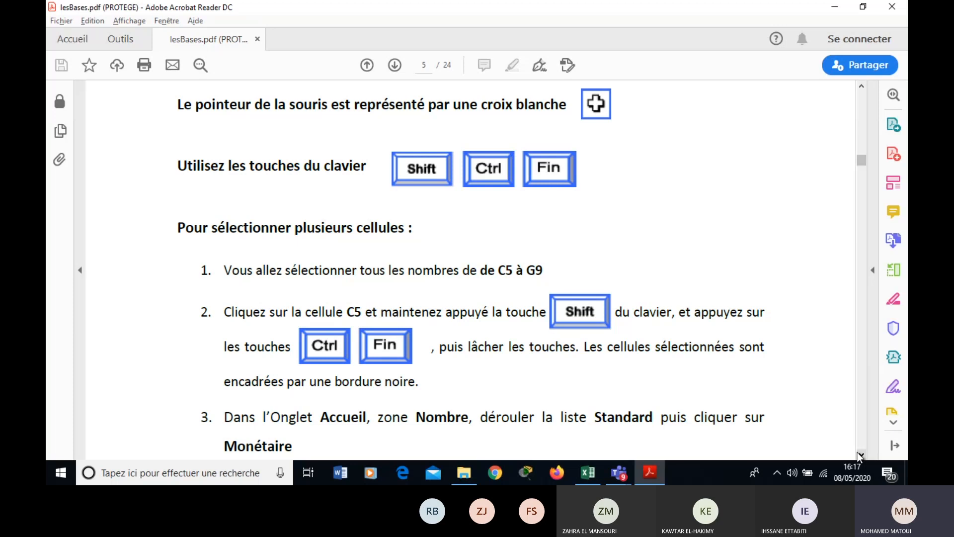
left_click(860, 455)
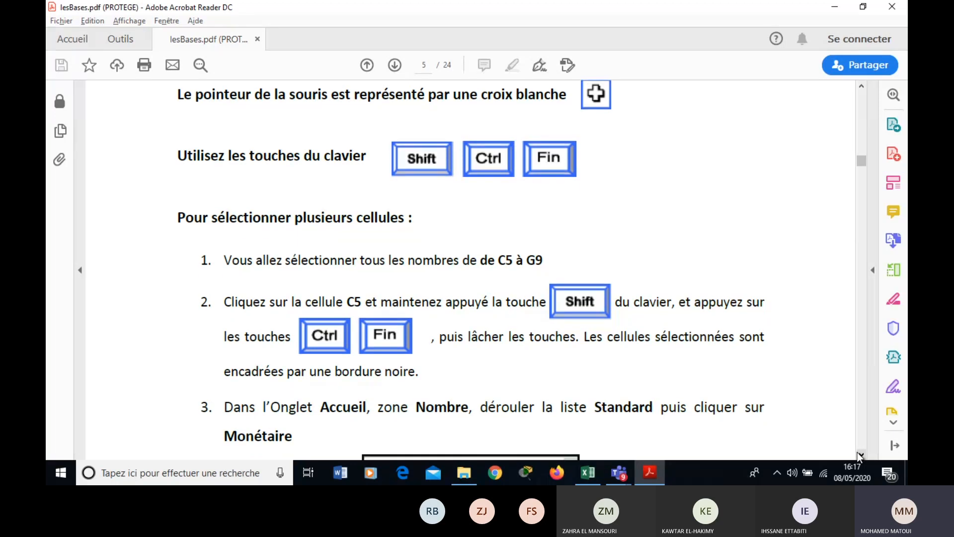
Select the numbers C5 to G9 on the sélection sheet by extending from C5, rechecking the method 3 instruction in lesBases.pdf.
key("alt+Tab")
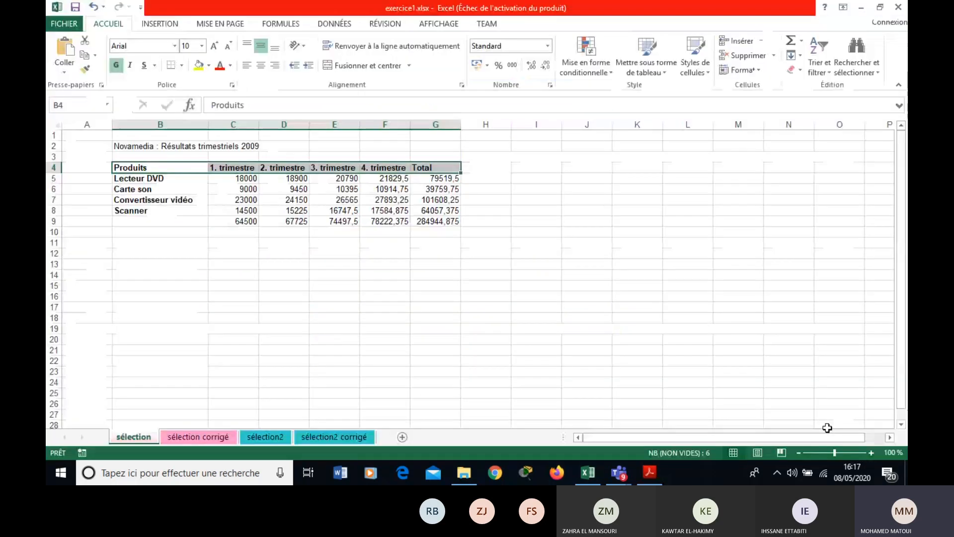
left_click(233, 179)
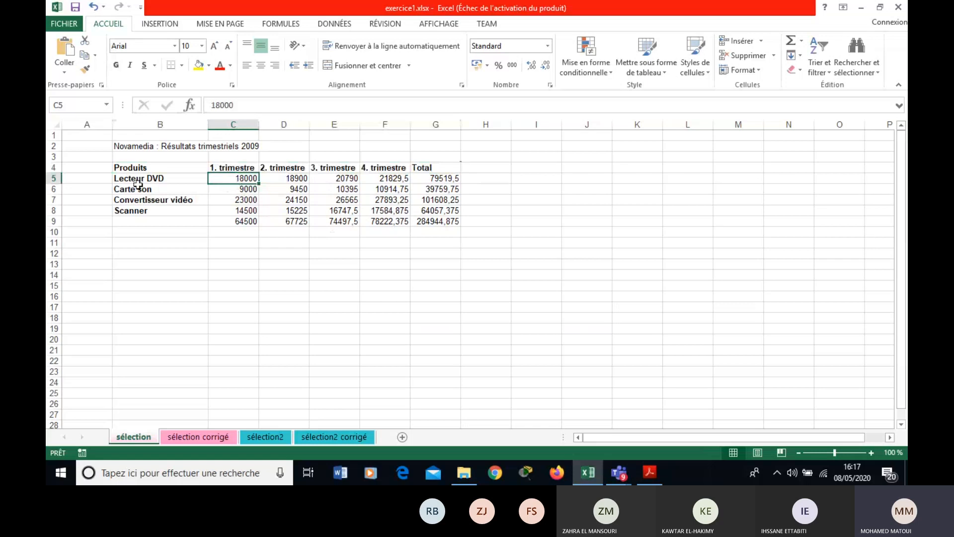
left_click(442, 223)
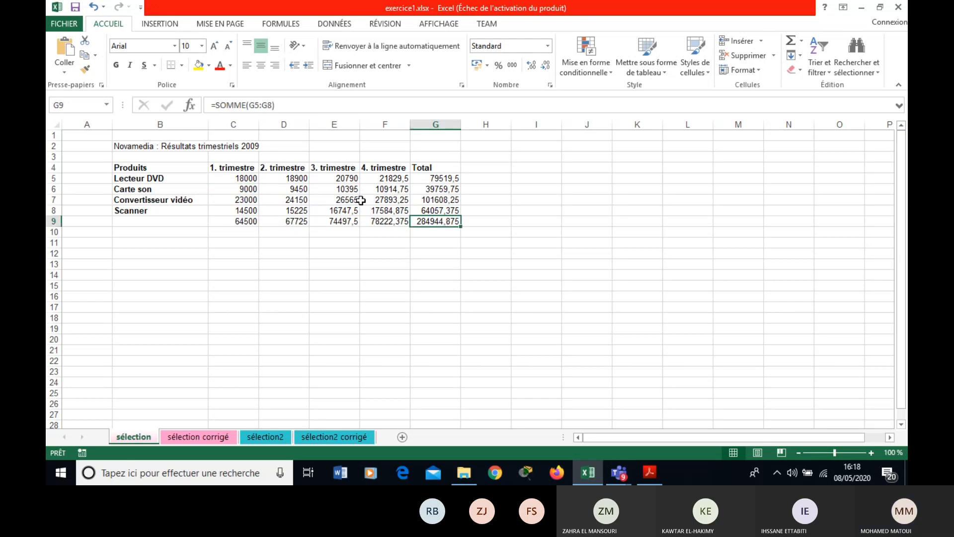
key("alt+Tab")
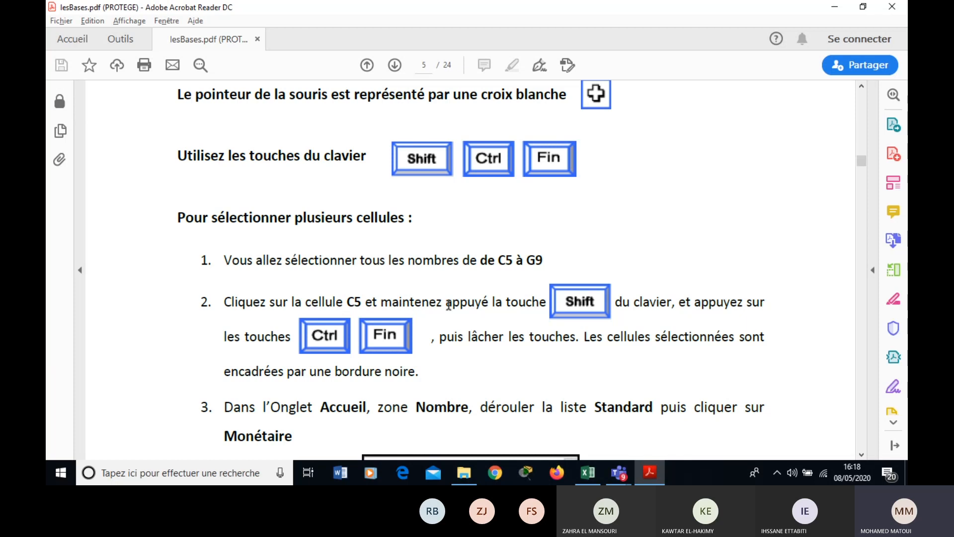
key("alt+Tab")
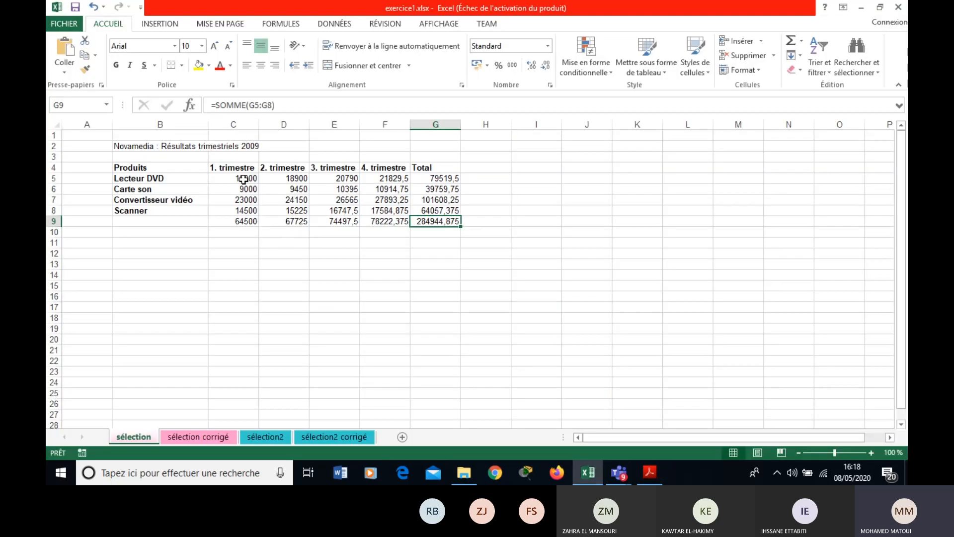
left_click(243, 178)
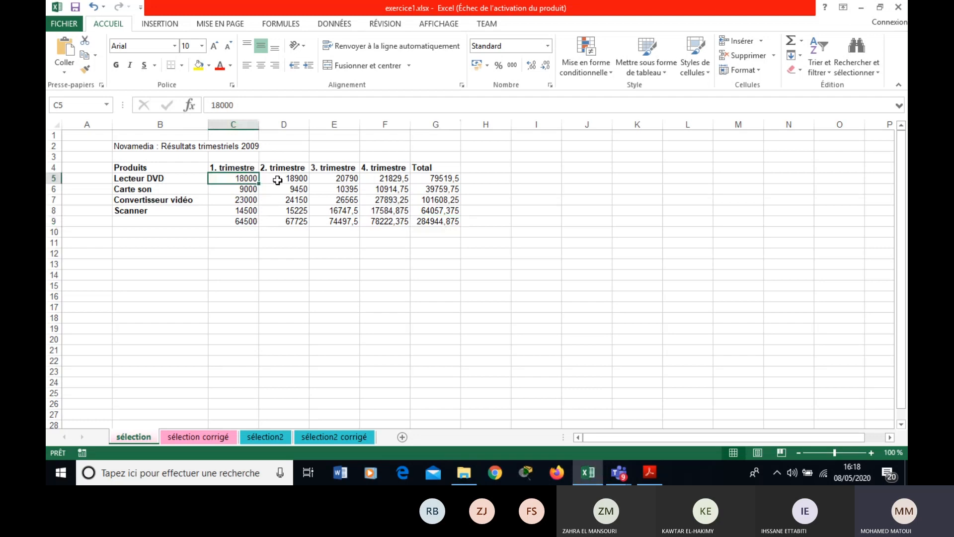
key("alt+Tab")
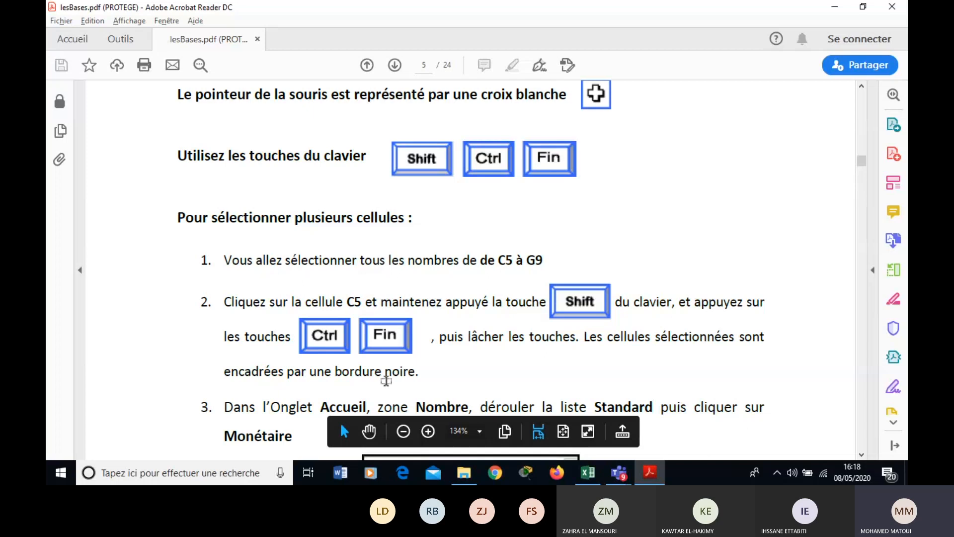
key("alt+Tab")
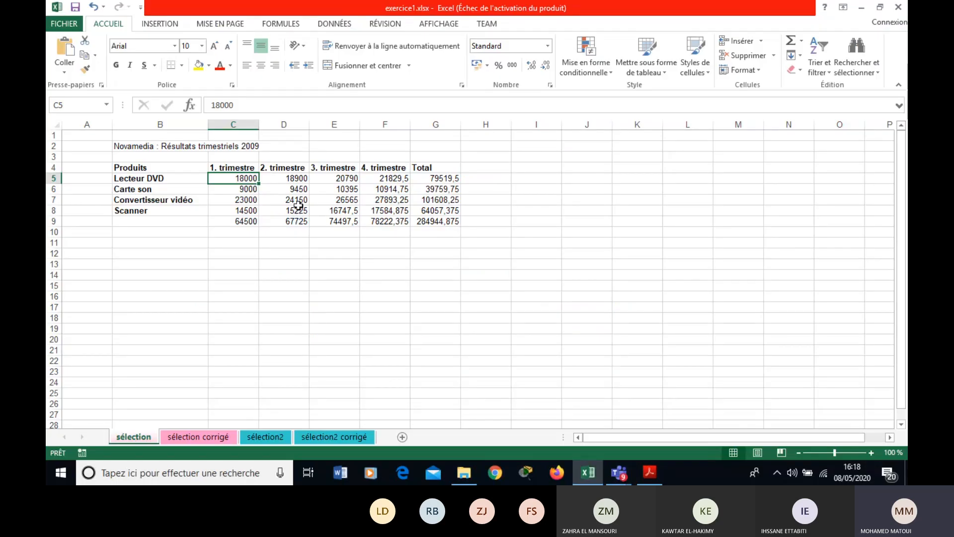
left_click(445, 225, "shift")
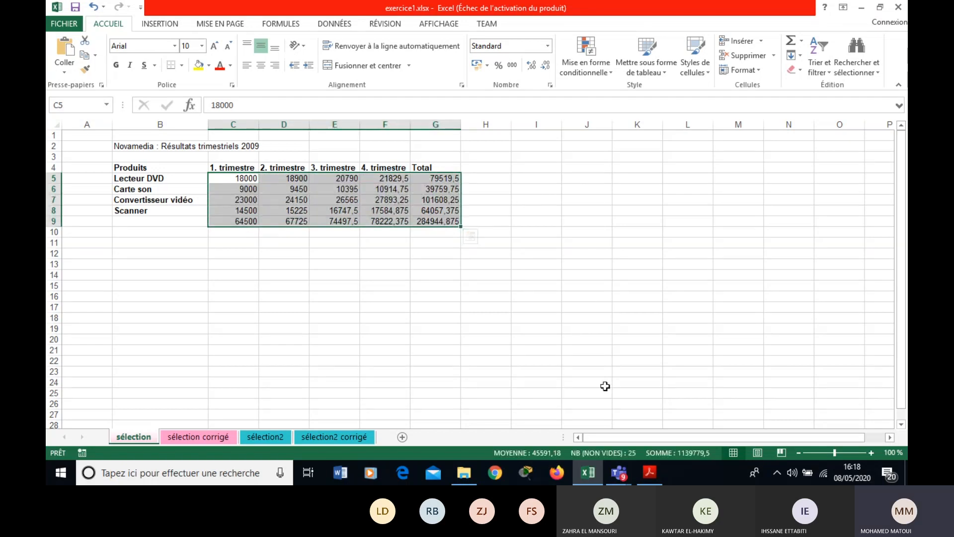
Clear the selection, reselect C5 to G9 in one sweep and apply the Monétaire number format, following method 3 in lesBases.pdf.
left_click(440, 272)
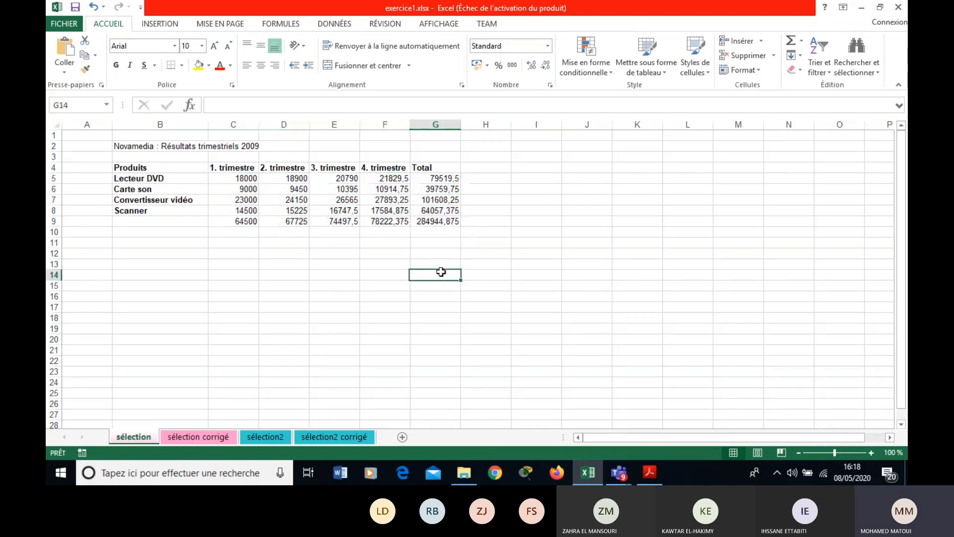
left_click(248, 178)
mouse_move(248, 178)
left_mouse_down()
mouse_move(305, 203)
mouse_move(455, 223)
left_mouse_up()
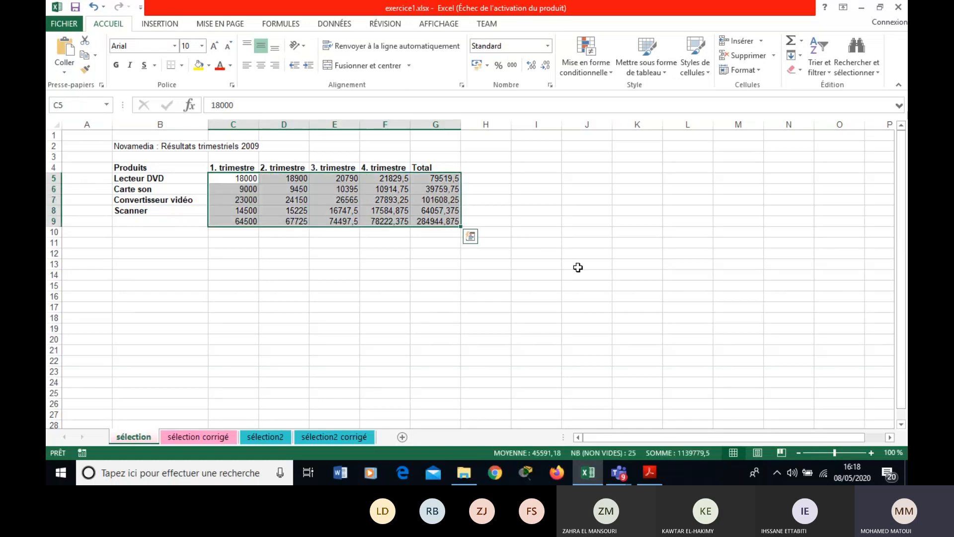
left_click(654, 481)
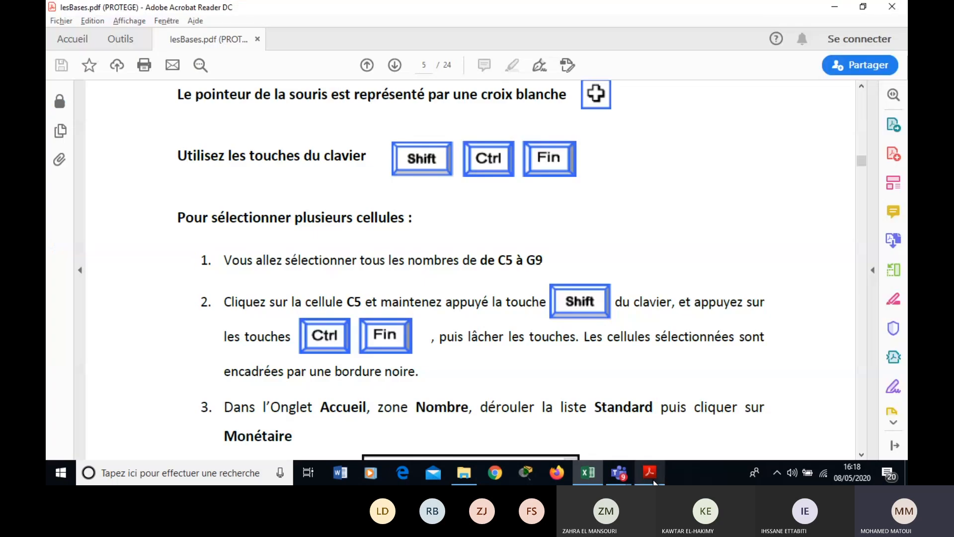
left_click(861, 454)
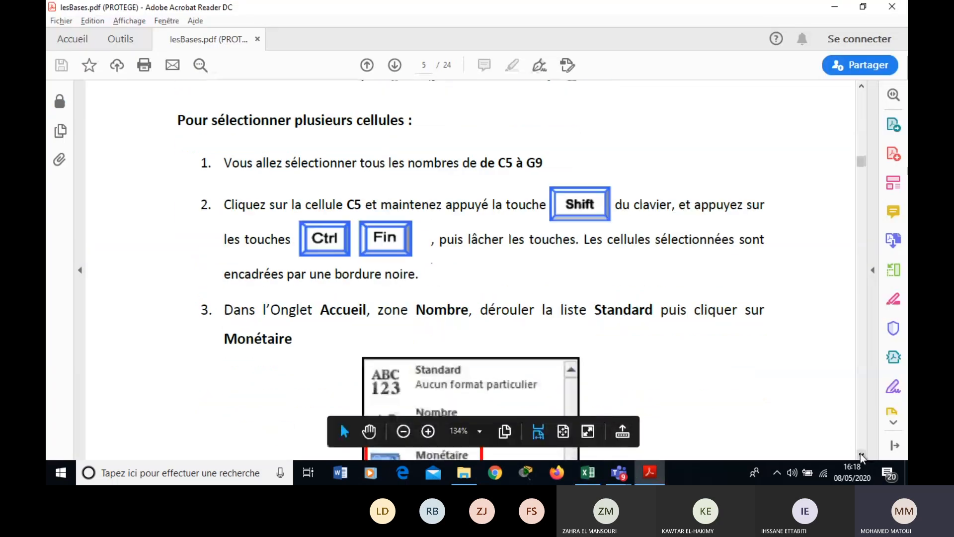
left_click(862, 456)
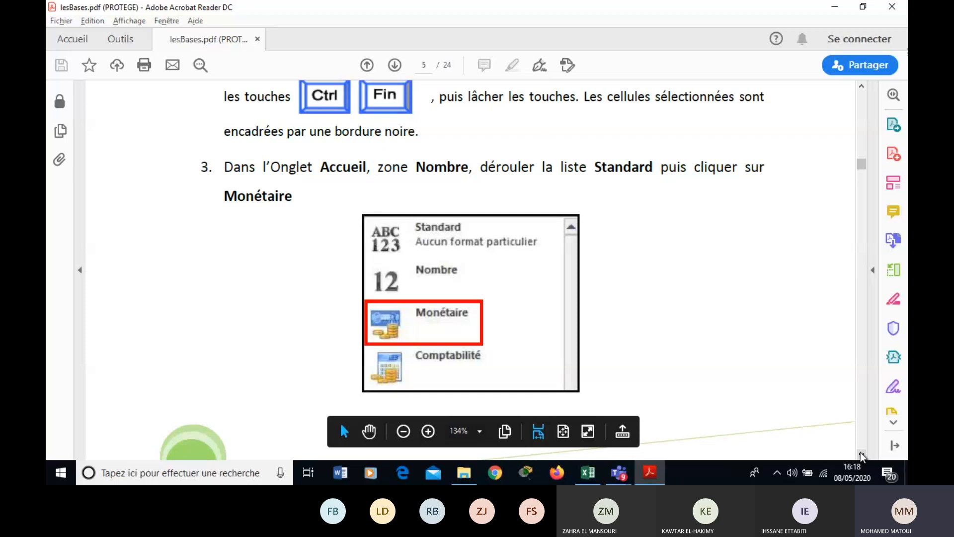
left_click(862, 455)
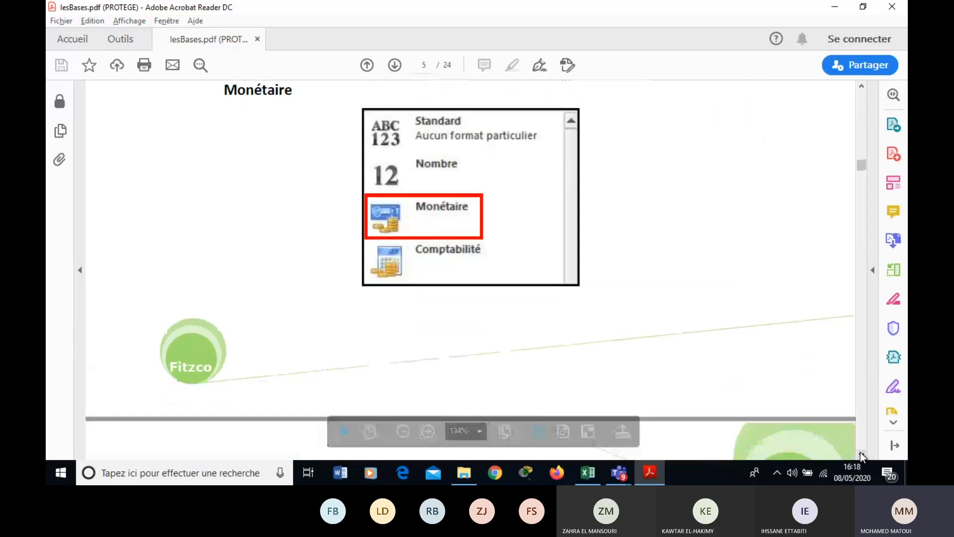
left_click(588, 472)
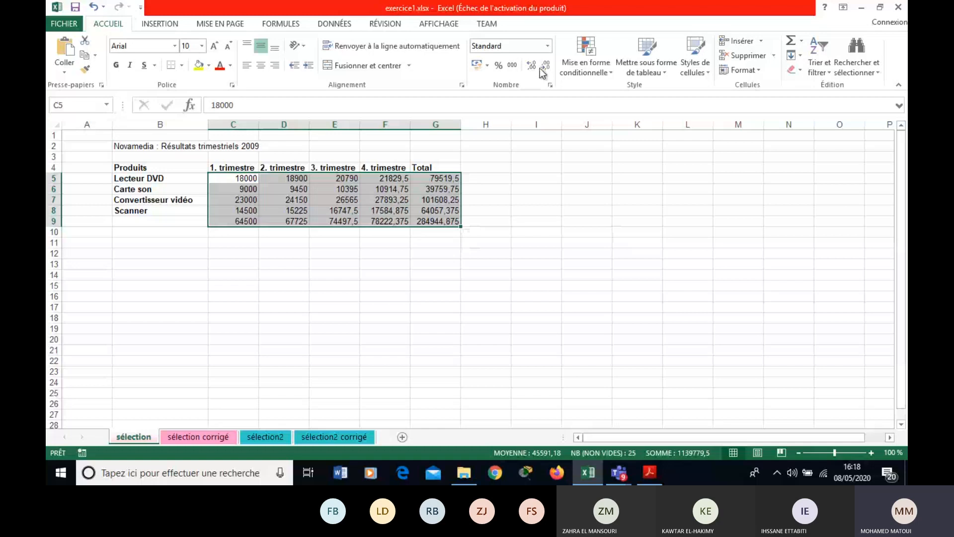
left_click(548, 48)
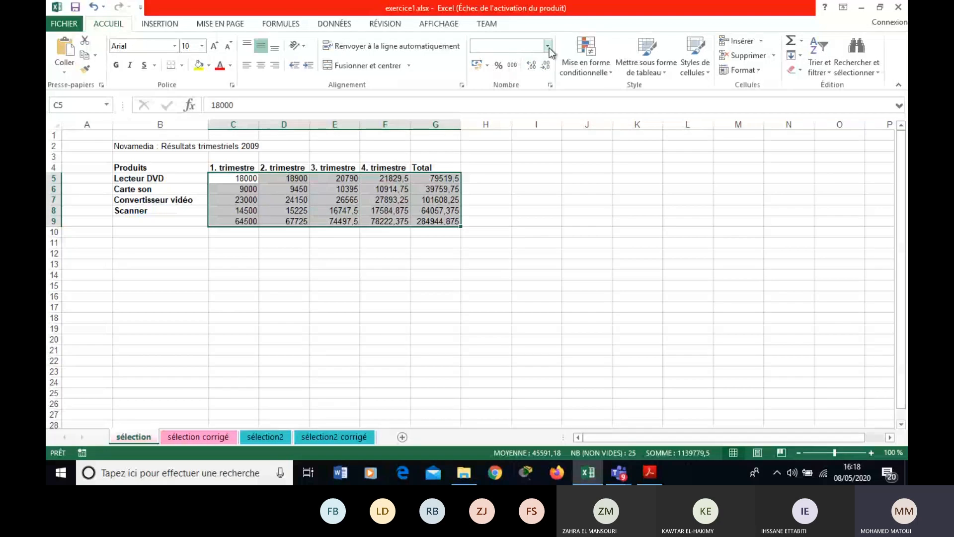
left_click(539, 120)
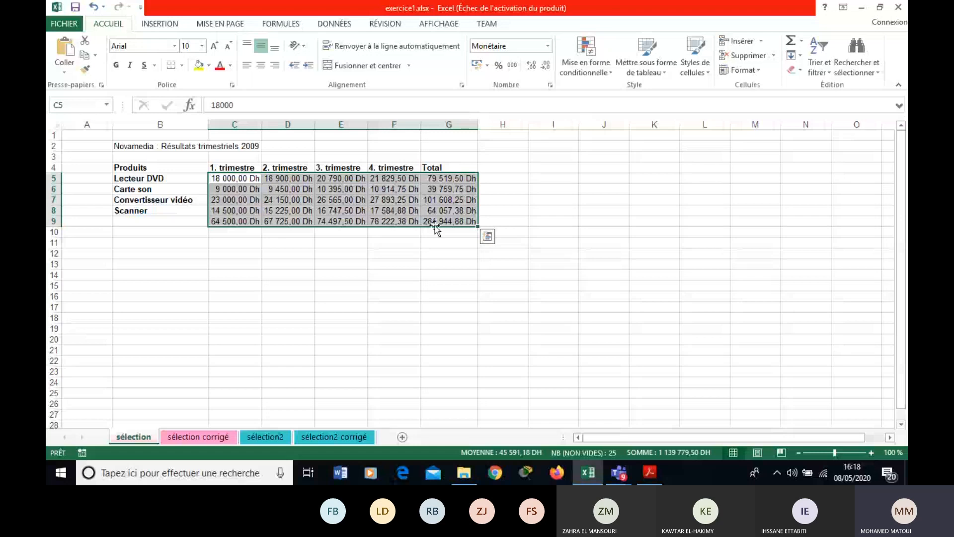
Apply the euro accounting format to C5 to G9 and compare the table with the example on page 6 of lesBases.pdf.
left_click(487, 66)
left_click(498, 94)
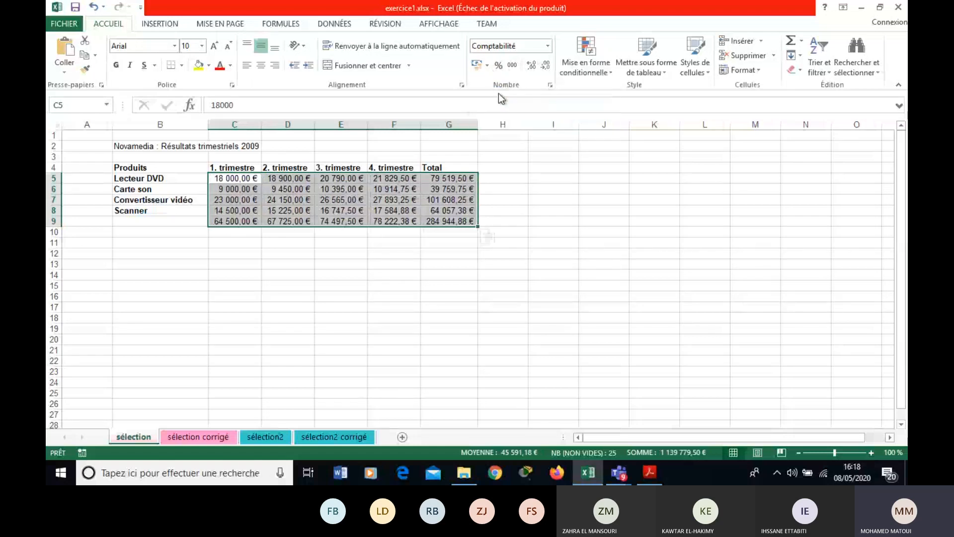
key("alt+Tab")
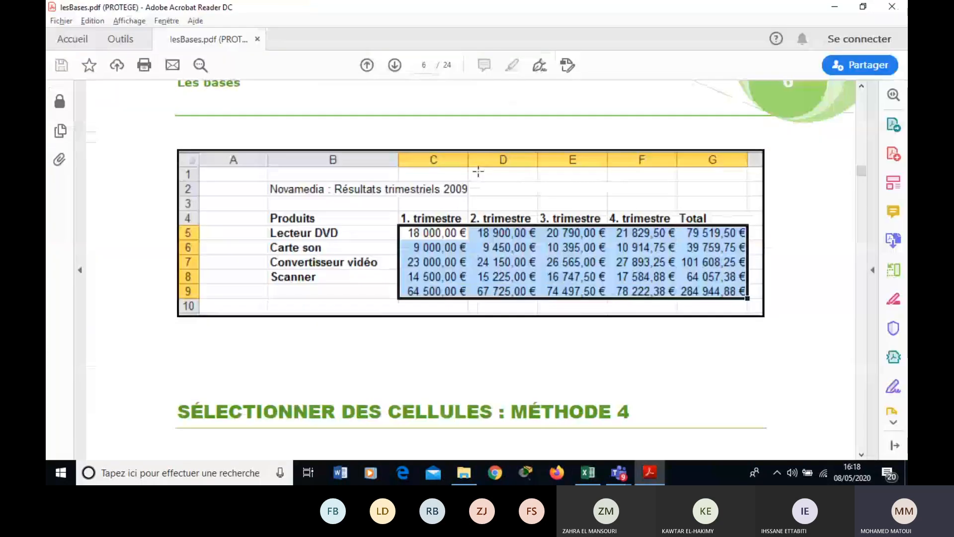
left_click(861, 455)
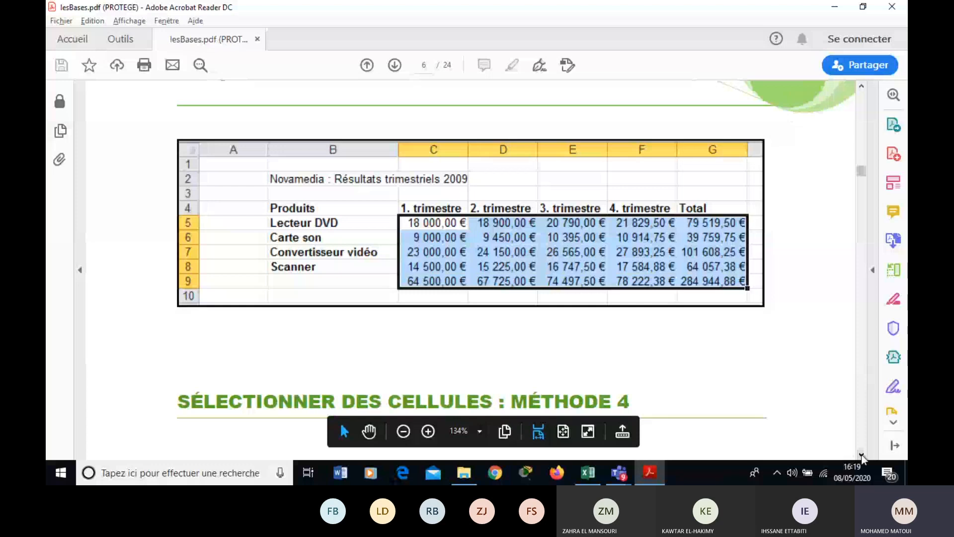
Read the method 4 instructions on page 6 for selecting non-adjacent cells and making them bold, including the example table.
left_click(861, 455)
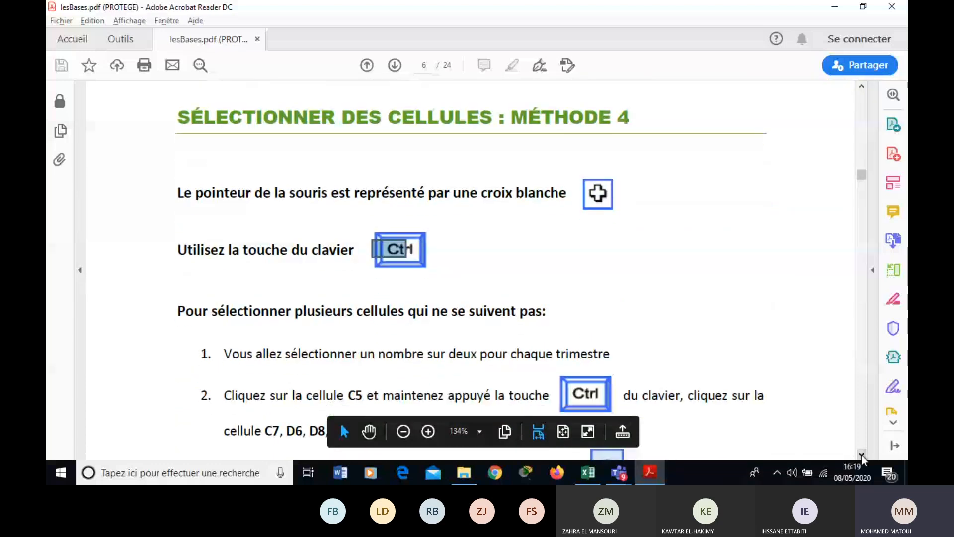
left_click(861, 455)
left_click(861, 455)
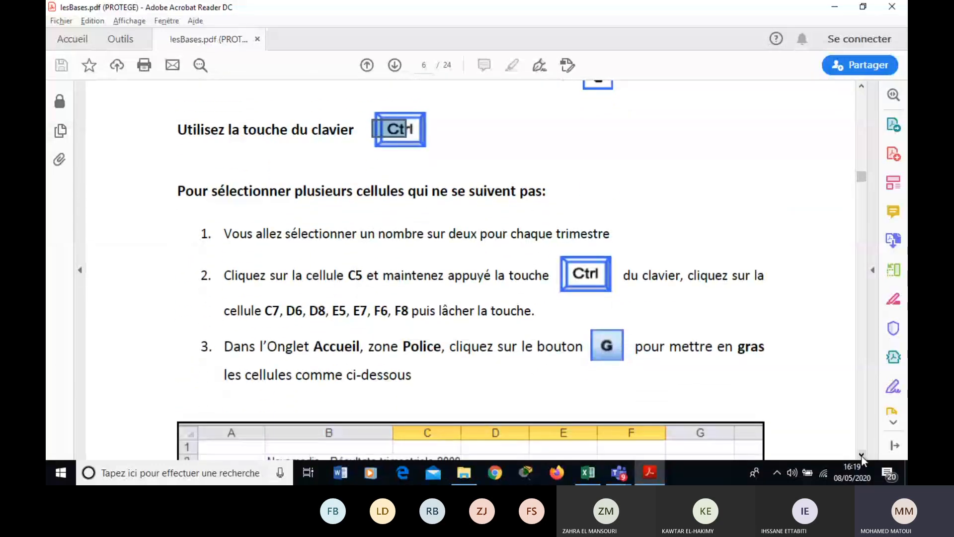
left_click(861, 455)
left_click(861, 455)
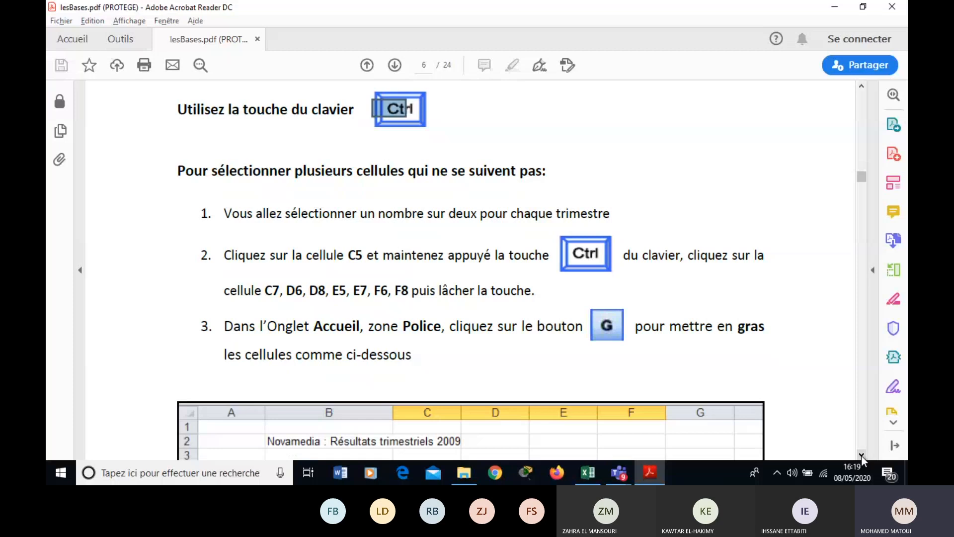
left_click(861, 455)
left_click(861, 455)
left_click(861, 455)
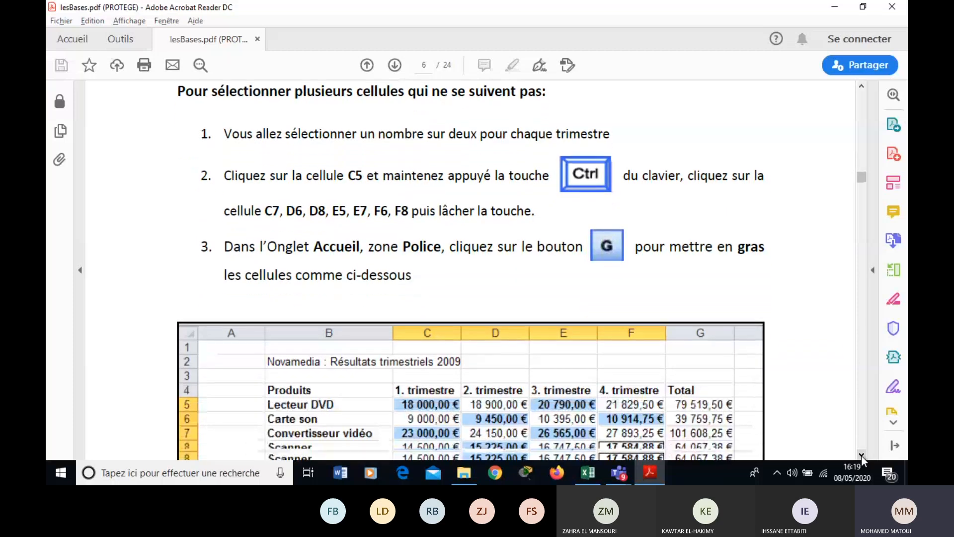
left_click(861, 455)
left_click(861, 455)
left_click(861, 455)
left_click(861, 455)
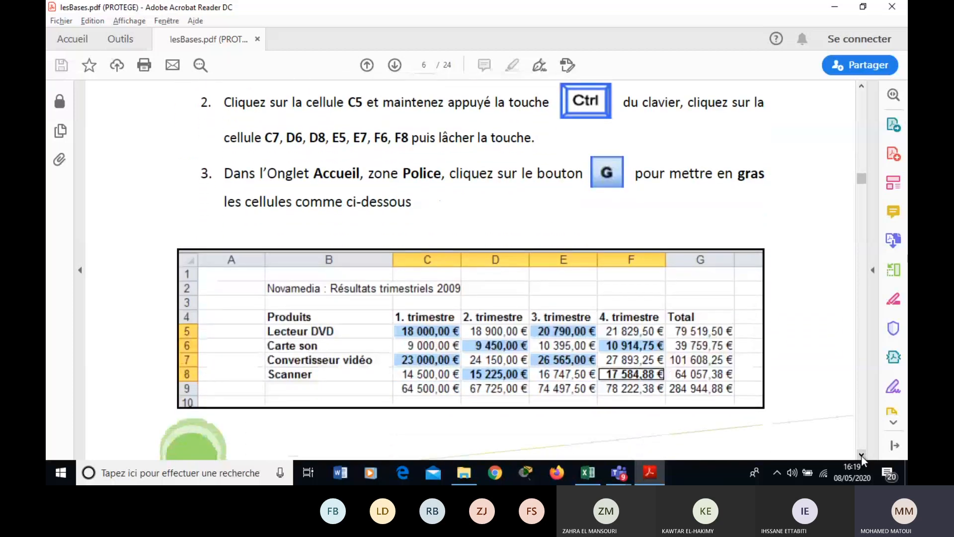
left_click(861, 455)
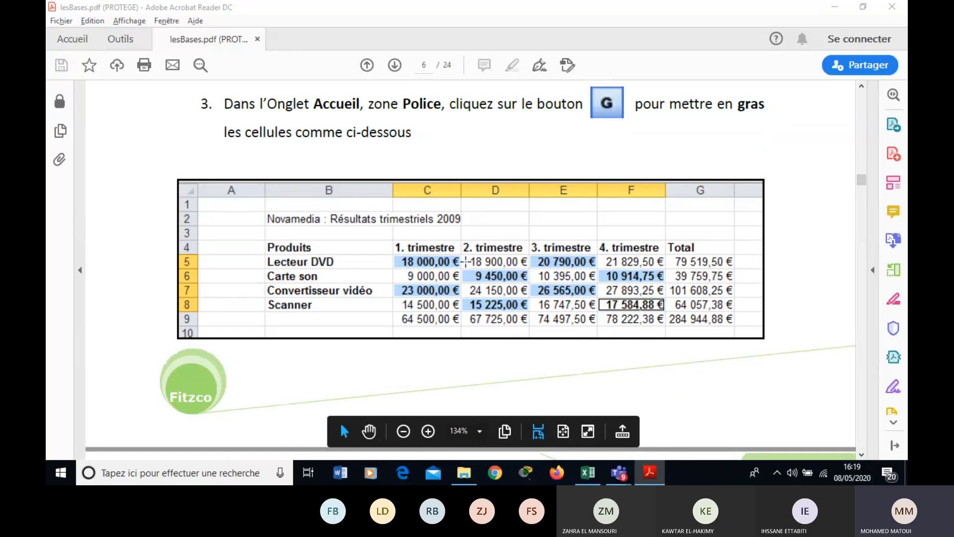
Select the non-adjacent cells C5 and C7 on the sélection sheet in exercice1.xlsx, following the method 4 example in lesBases.pdf.
key("alt+Tab")
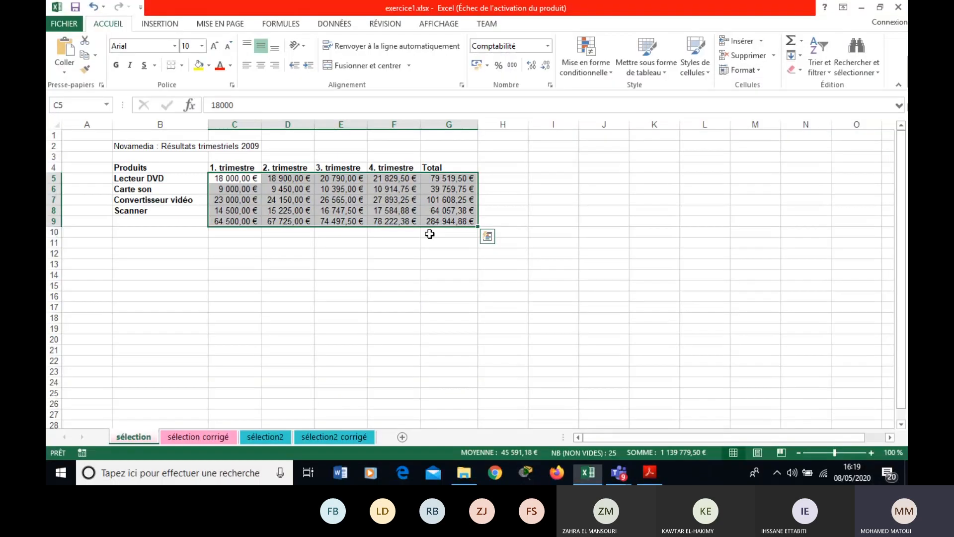
left_click(252, 178)
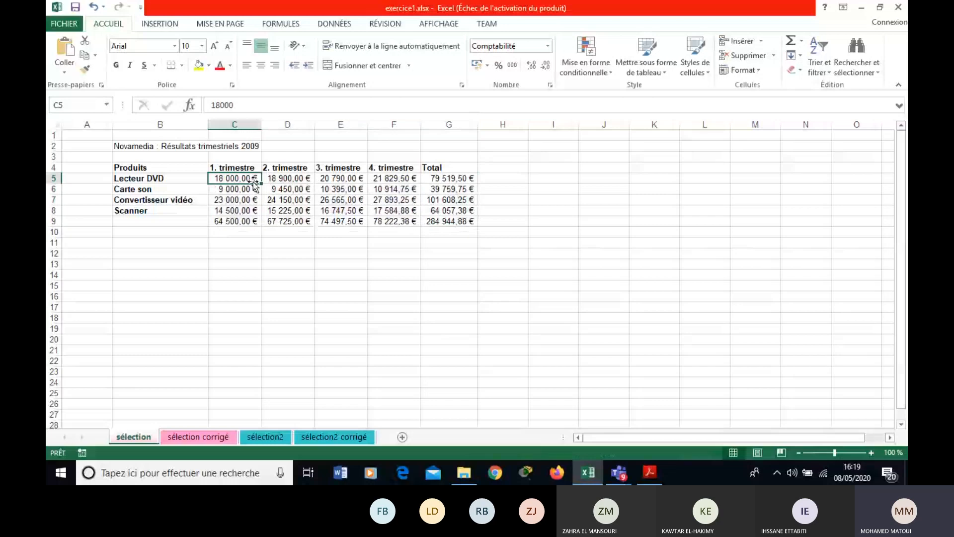
key("alt+Tab")
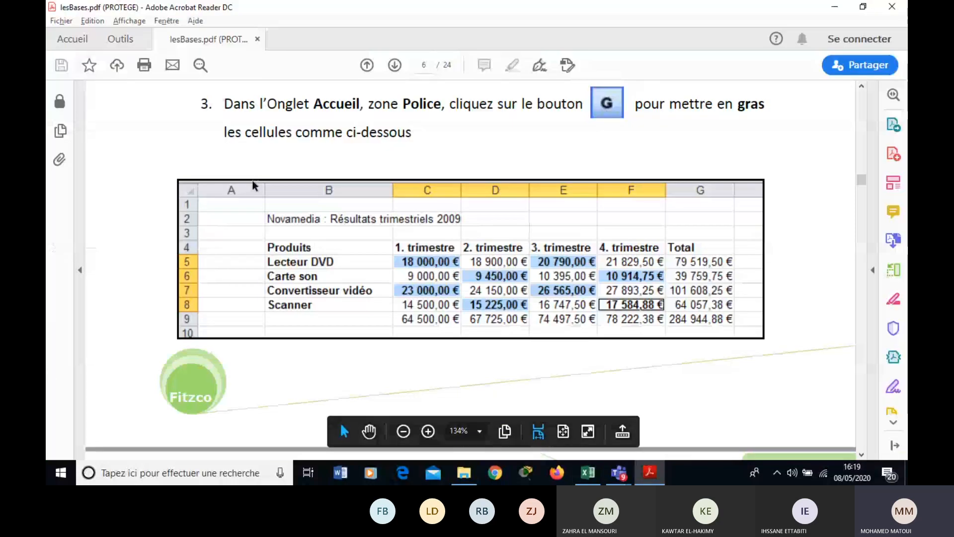
key("alt+Tab")
left_click_drag(252, 182, 239, 202)
left_click(236, 180)
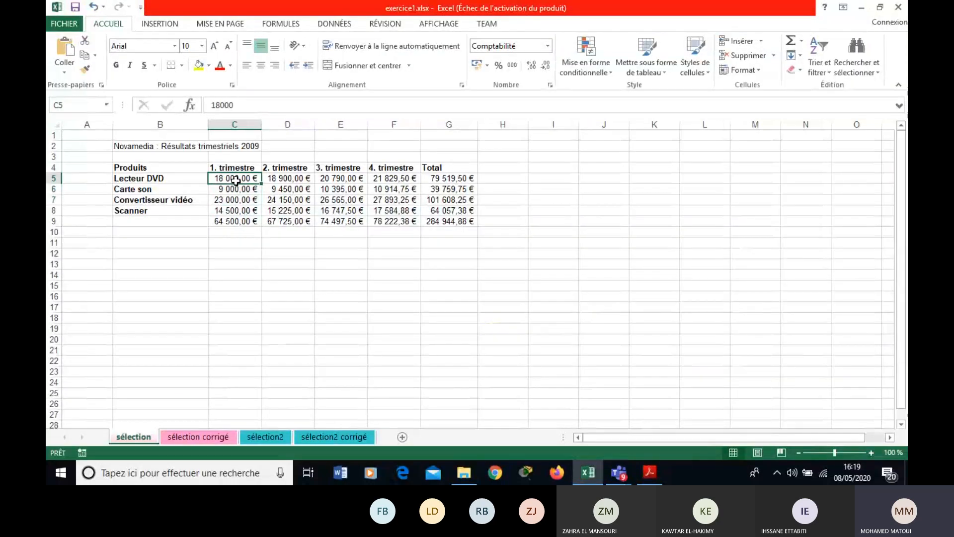
left_click(220, 200, "ctrl")
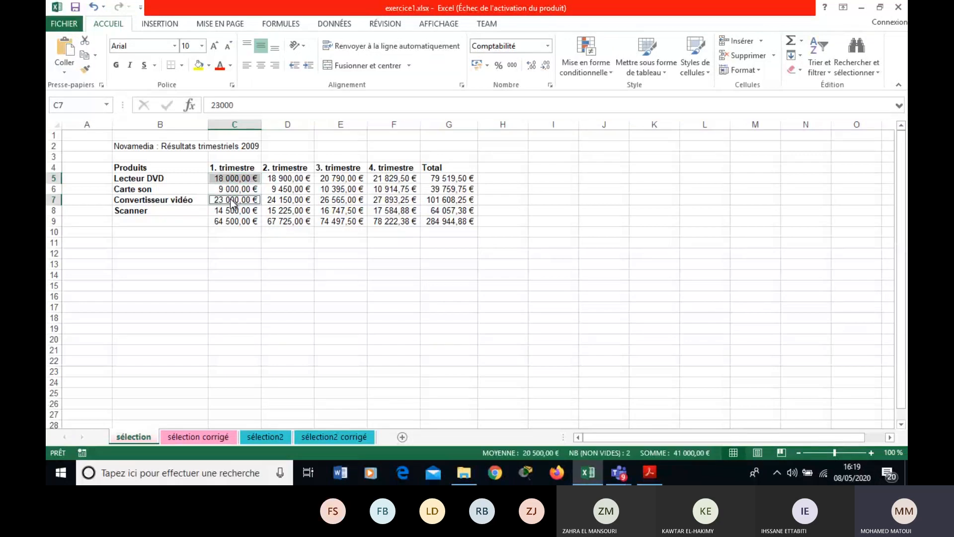
key("alt+Tab")
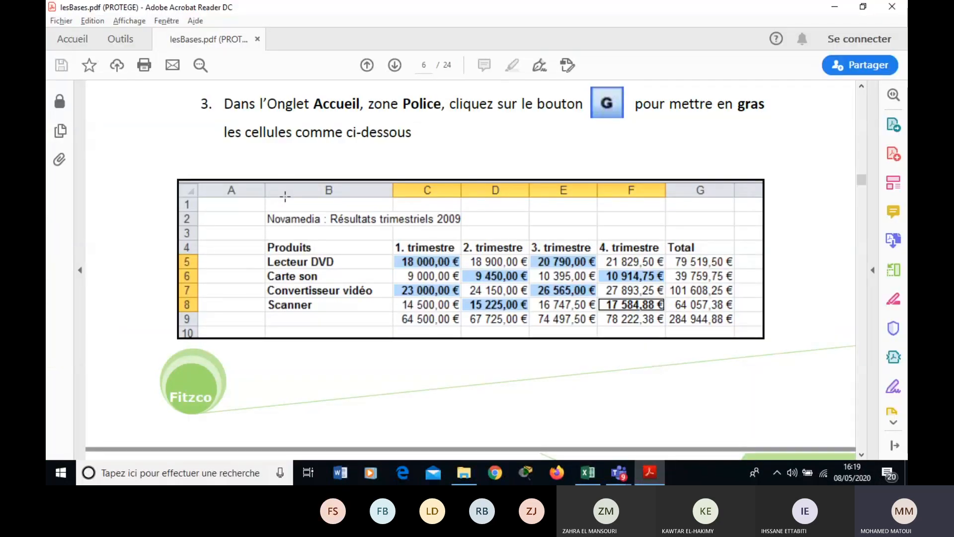
key("alt+Tab")
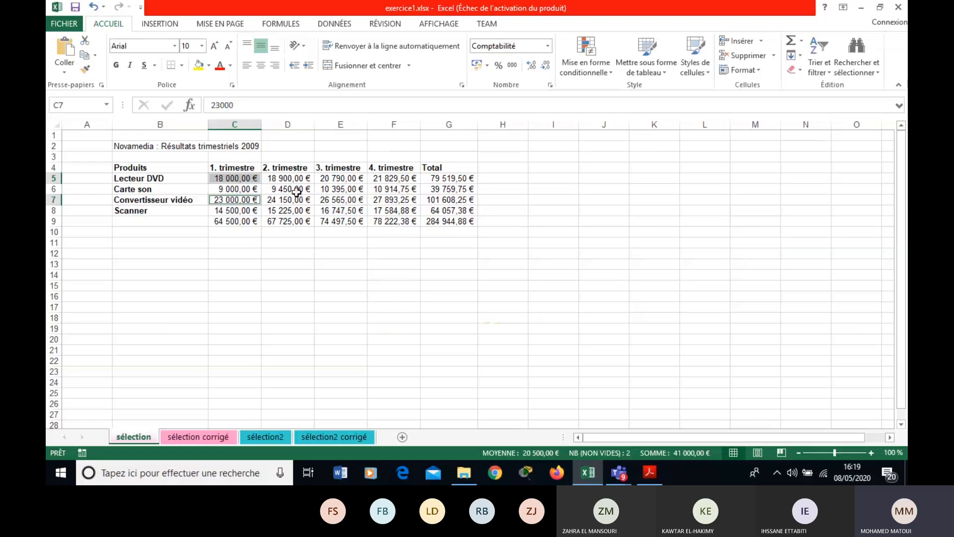
Add cells D6 and D8 to the non-adjacent selection, checking each against the example table in lesBases.pdf.
left_click(297, 192, "ctrl")
key("alt+Tab")
key("alt+Tab")
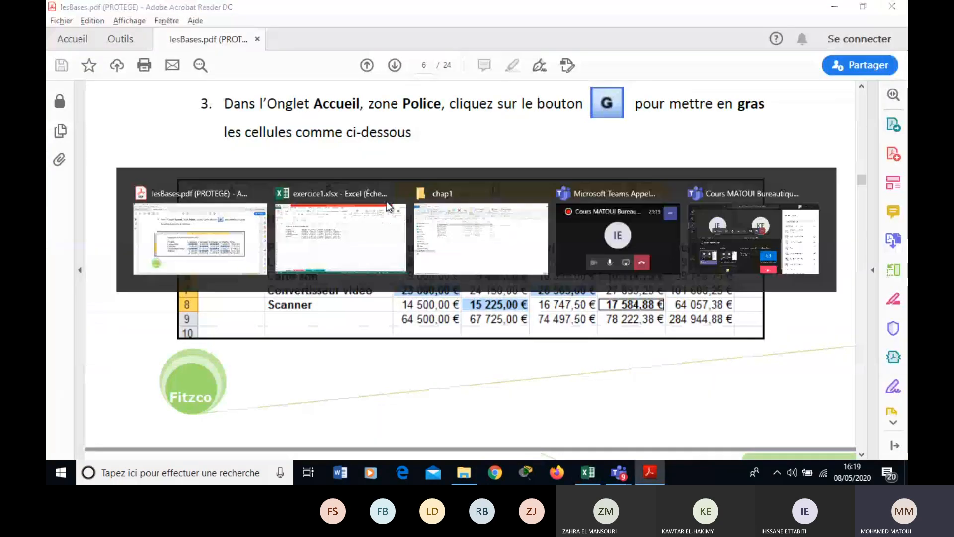
left_click(287, 210, "ctrl")
key("alt+Tab")
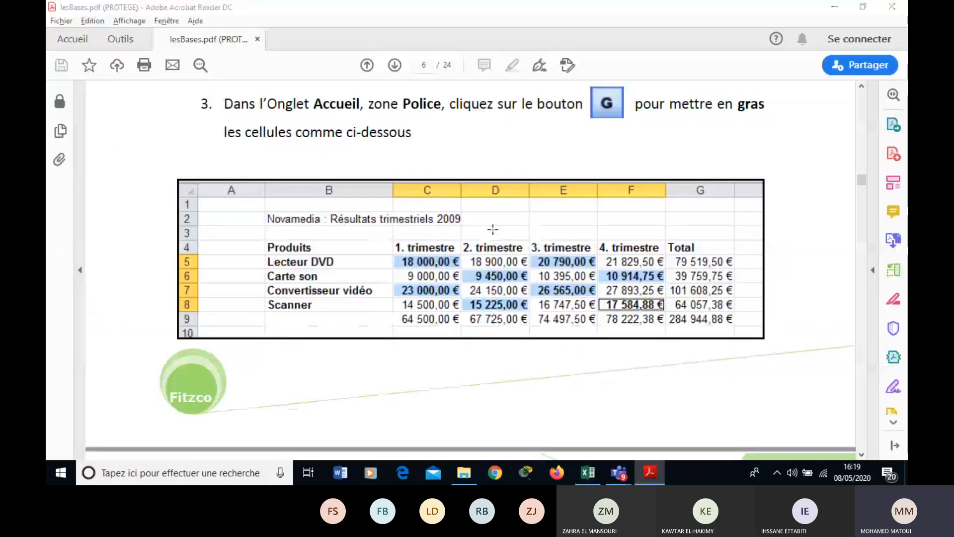
key("alt+Tab")
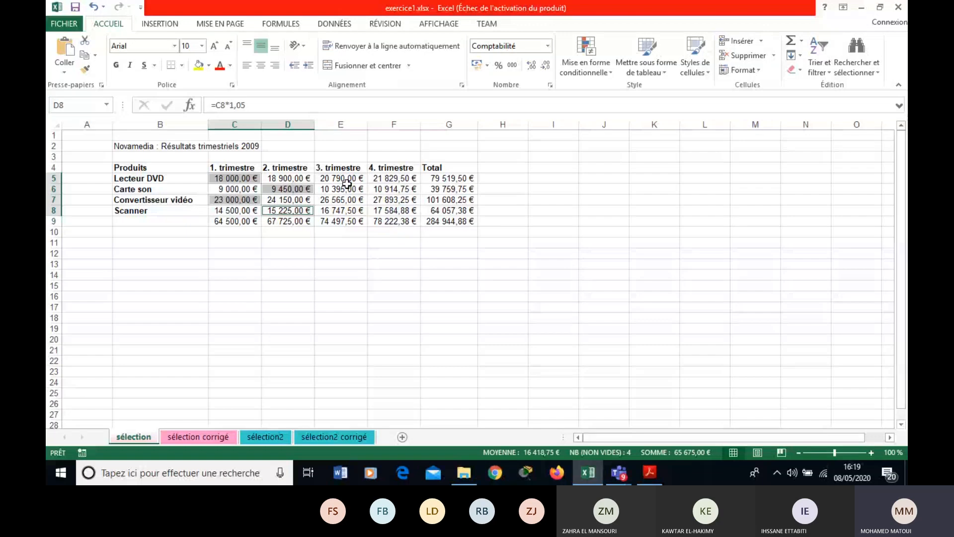
Extend the non-adjacent selection with cells E5, E7 and F6, comparing with the example table in lesBases.pdf.
left_click(342, 179, "ctrl")
key("alt+Tab")
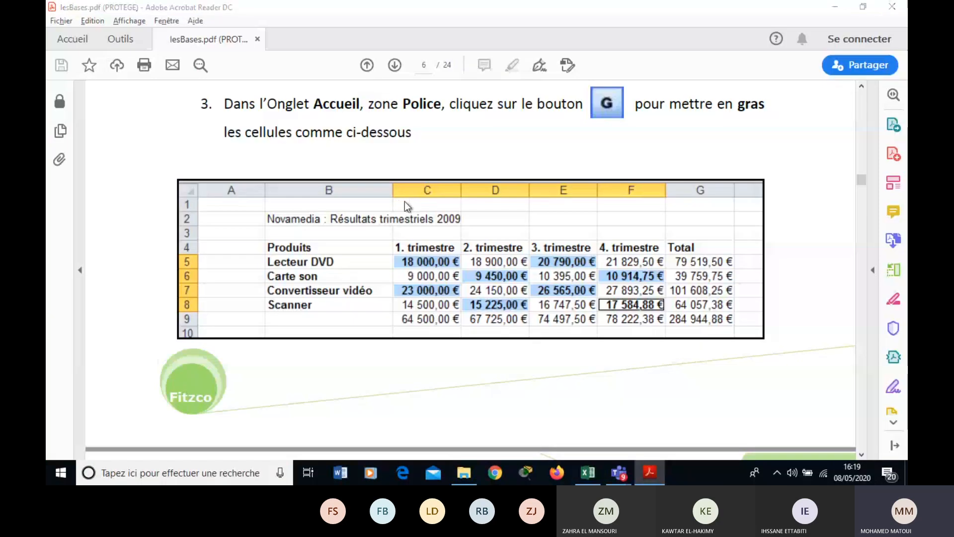
key("alt+Tab")
left_click(342, 200, "ctrl")
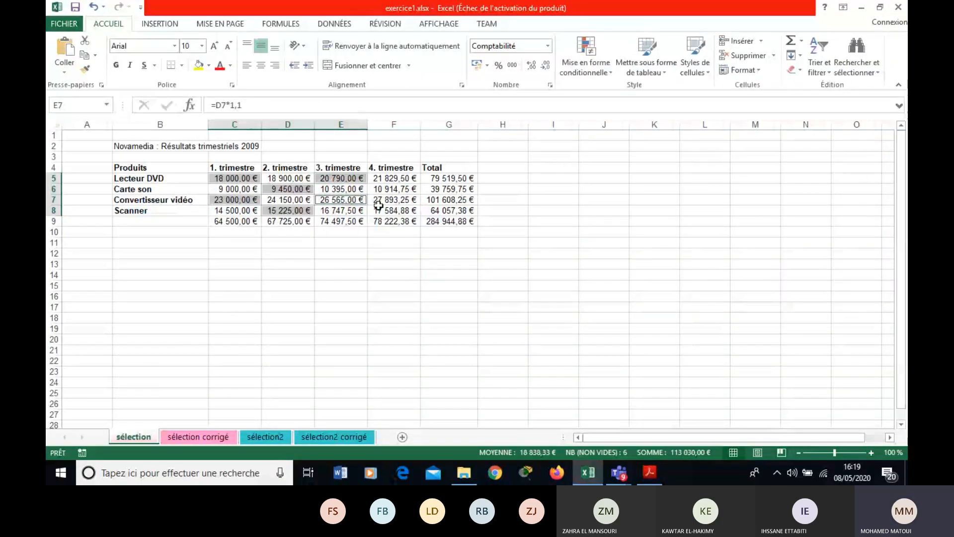
key("alt+Tab")
key("alt+Tab")
left_click(395, 189, "ctrl")
Advance lesBases.pdf to the column selection section on page 7, and fill the selected cells in exercice1.xlsx with yellow.
key("alt+Tab")
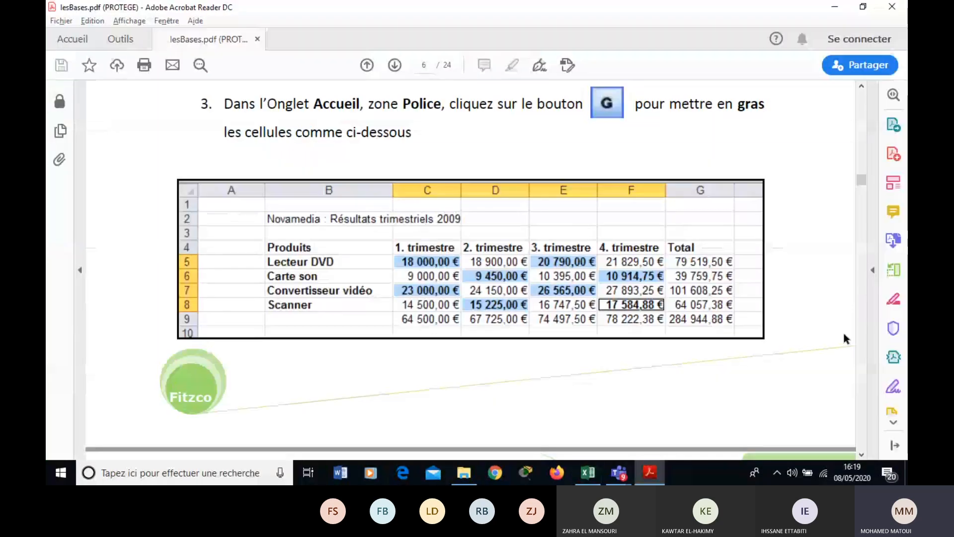
left_click(862, 454)
scroll(863, 454, "down", 10)
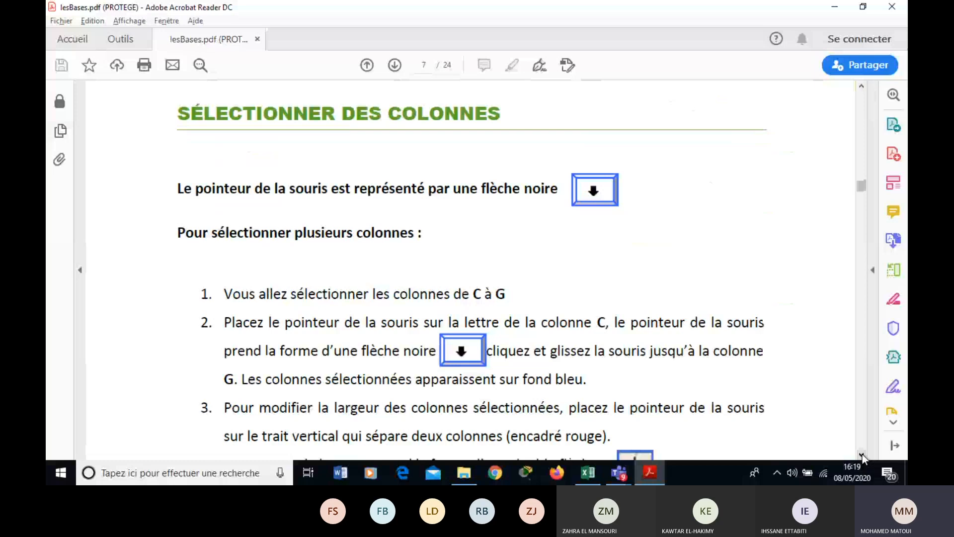
key("alt+Tab")
left_click(198, 65)
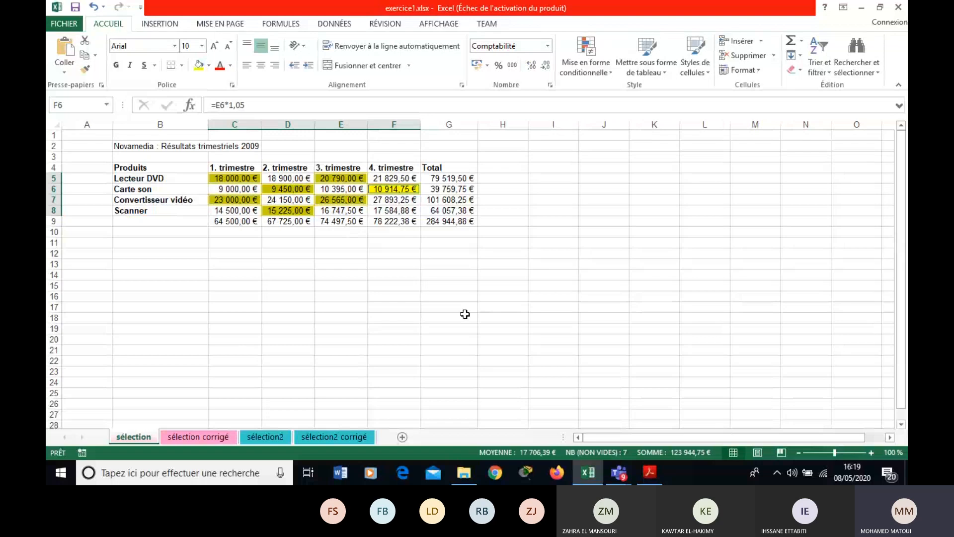
Read the page 7 instructions in lesBases.pdf on selecting columns C to G and changing their width, down to the example table.
left_click(649, 472)
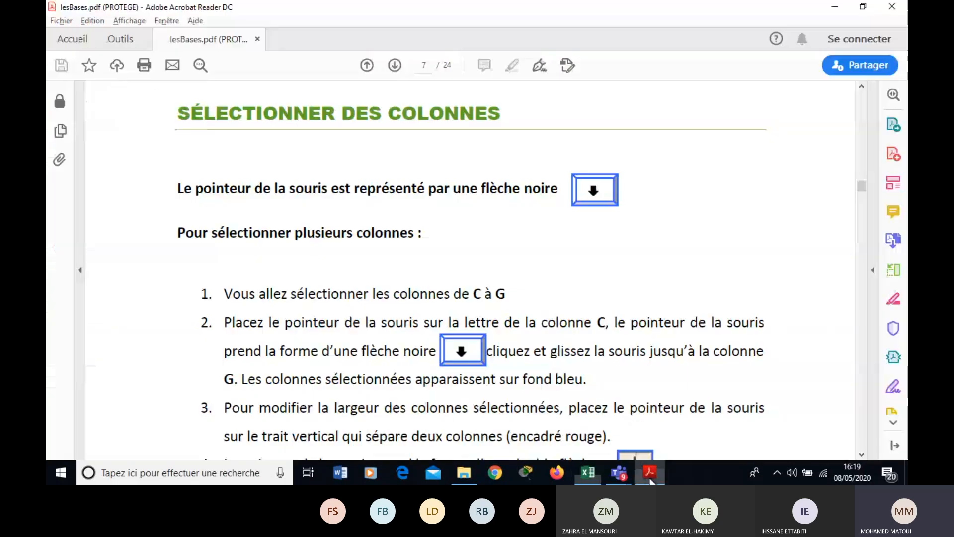
left_click(862, 454)
left_click(862, 454)
left_click(862, 453)
left_click(862, 453)
left_click(861, 454)
left_click(862, 453)
left_click(862, 453)
left_click(862, 453)
left_click(862, 454)
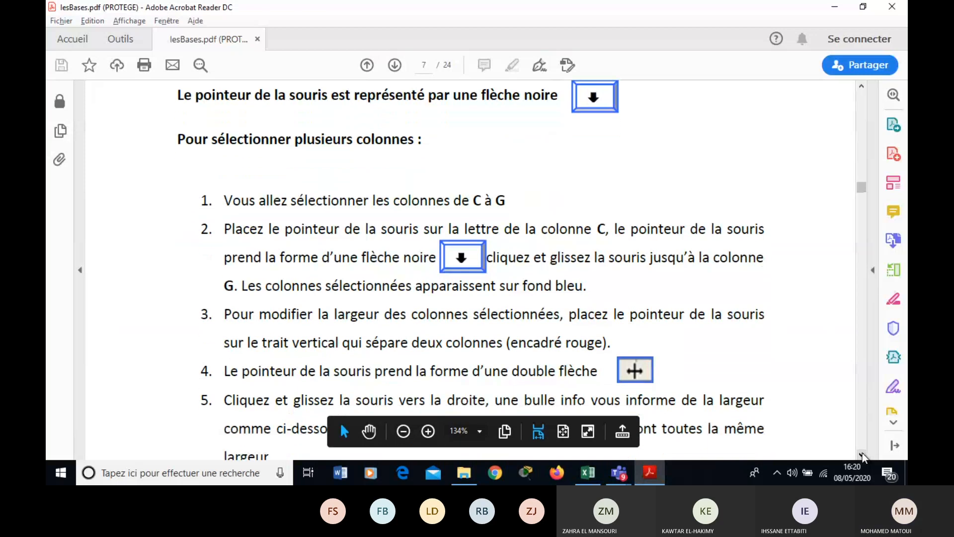
left_click(862, 453)
left_click(862, 453)
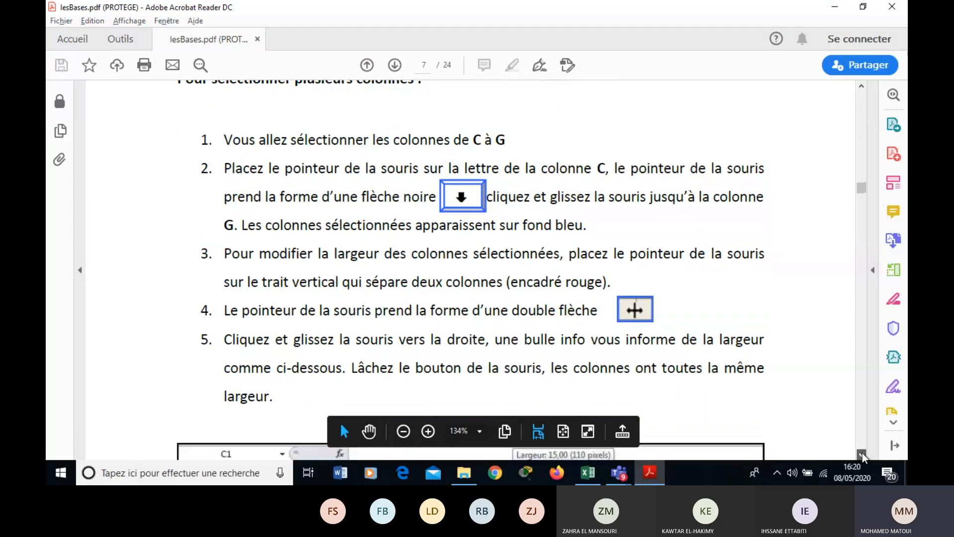
left_click(862, 454)
left_click(862, 453)
left_click(862, 453)
left_click(862, 453)
left_click(862, 453)
left_click(862, 454)
left_click(862, 454)
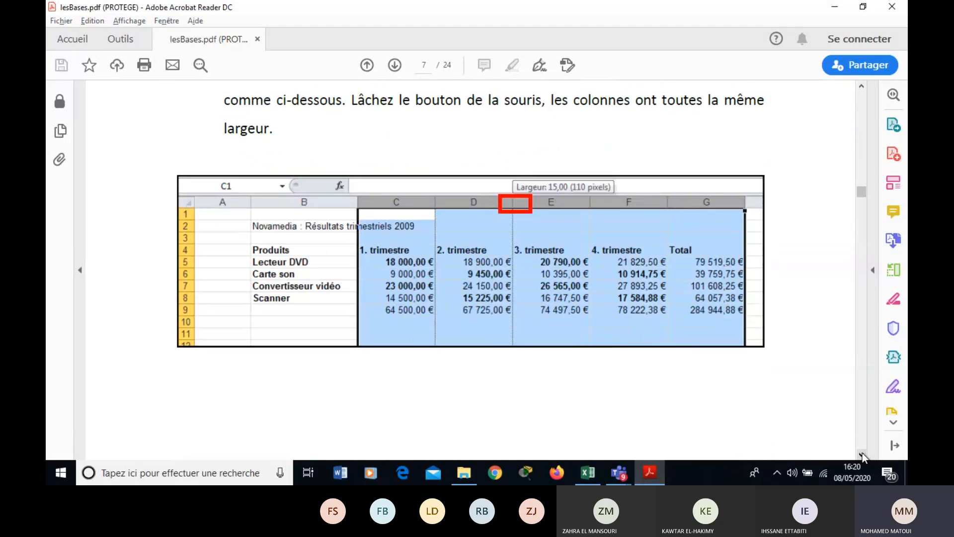
Select columns C to G on the sélection sheet as in the page 7 example and widen them all equally.
key("alt+Tab")
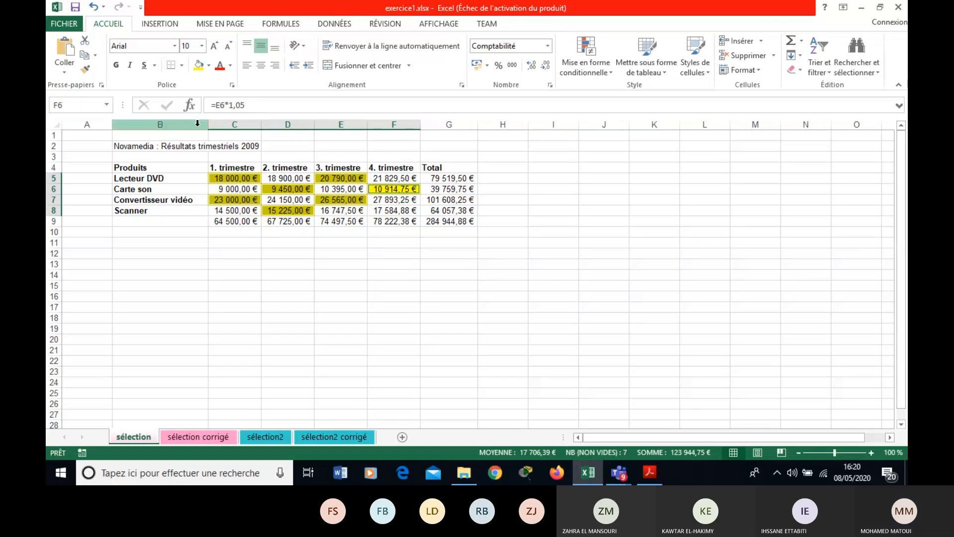
key("alt+Tab")
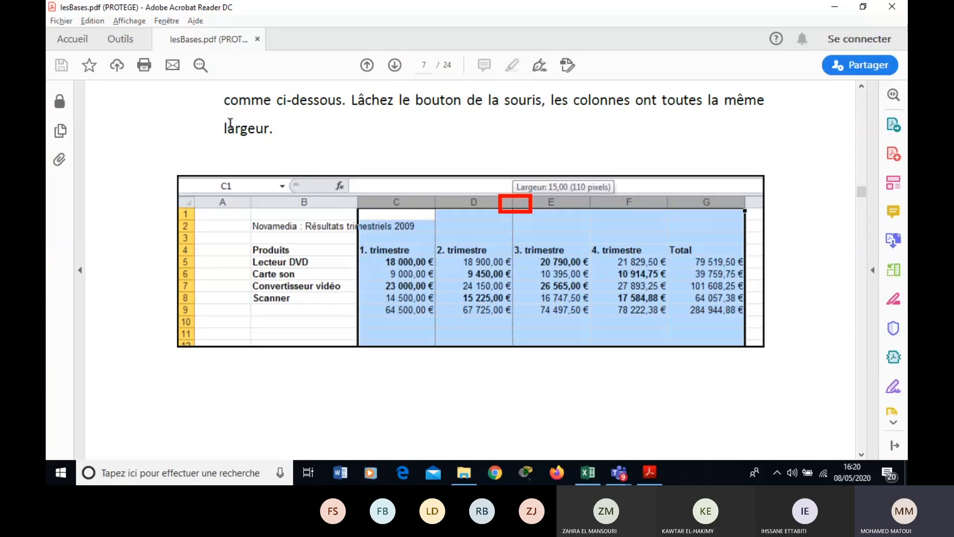
key("alt+Tab")
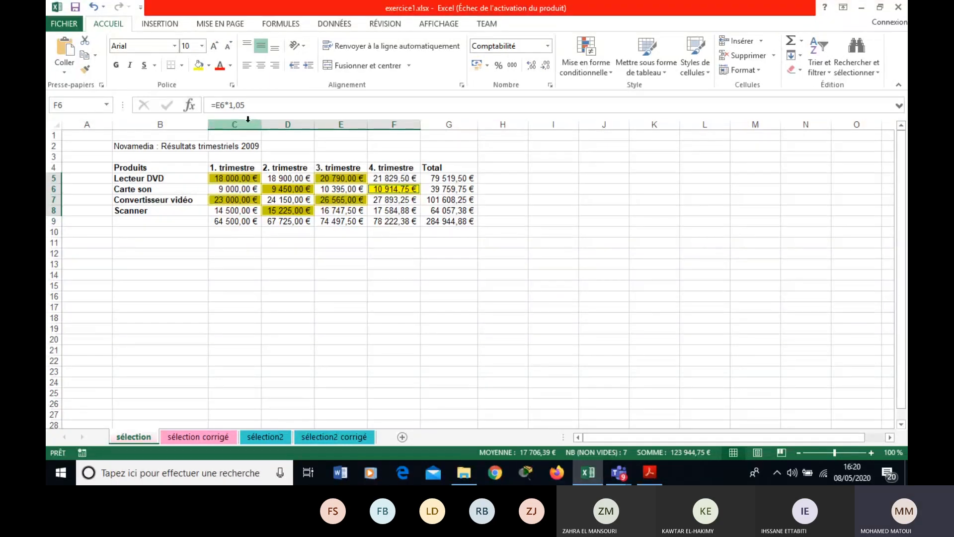
left_click_drag(248, 119, 442, 119)
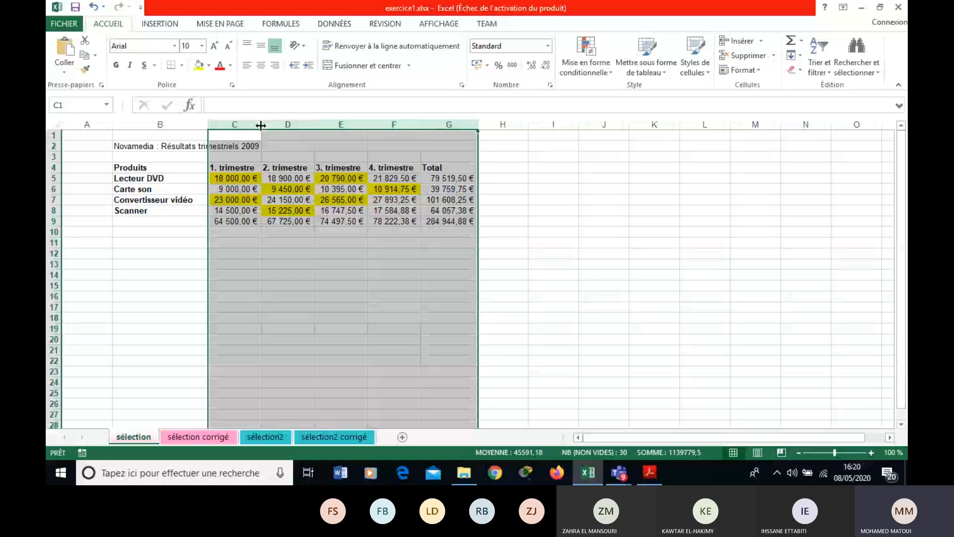
left_click_drag(260, 125, 283, 125)
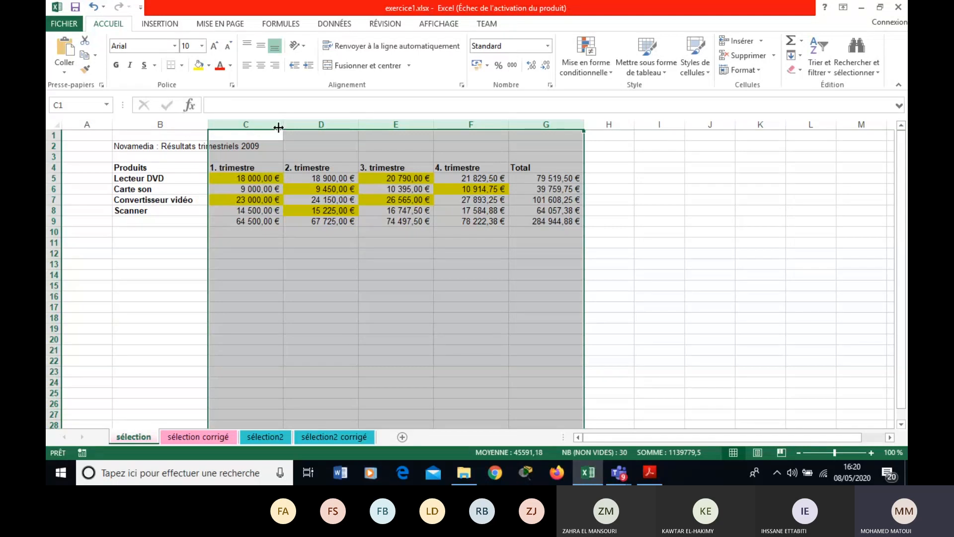
Practise resizing columns C to G together, narrowing them until the amounts no longer fit and widening them in between.
left_click_drag(278, 128, 256, 128)
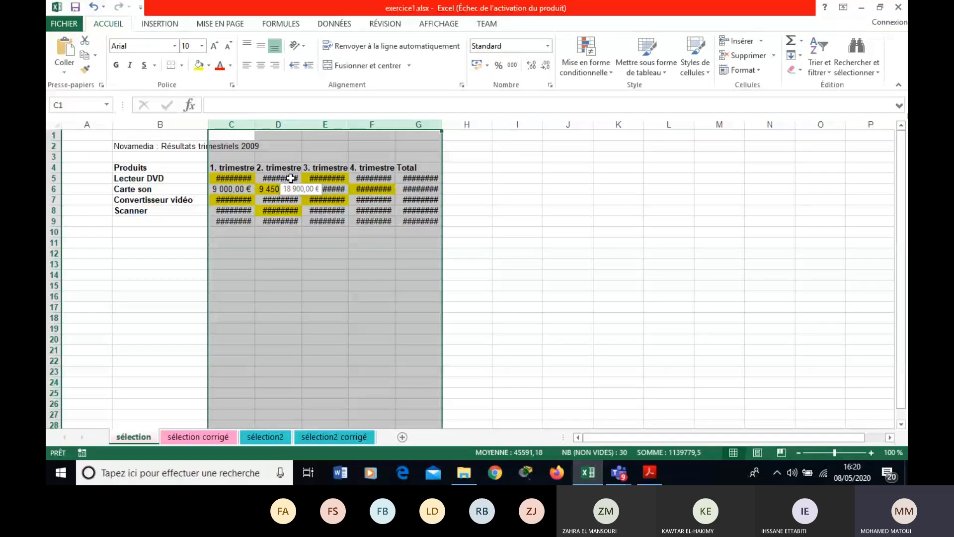
left_click_drag(255, 123, 282, 124)
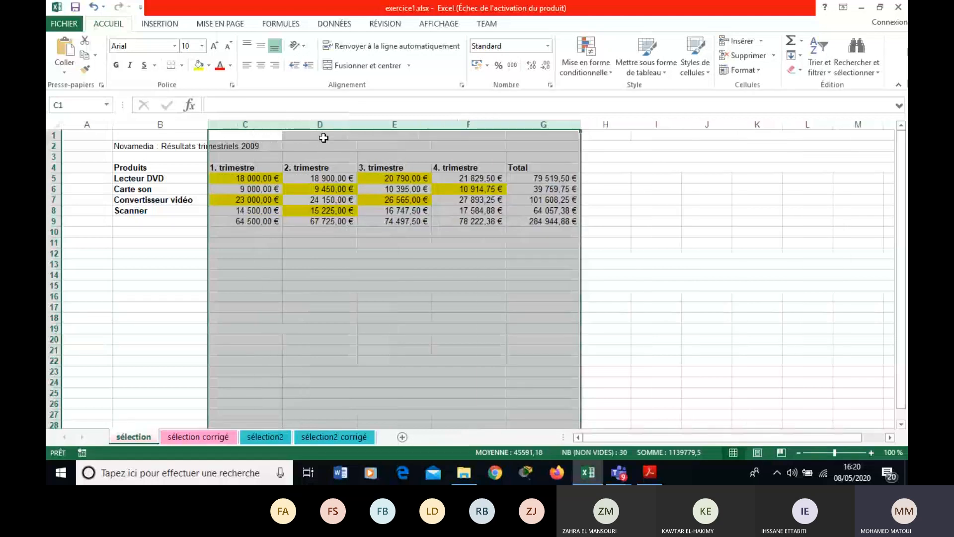
left_click_drag(282, 123, 239, 123)
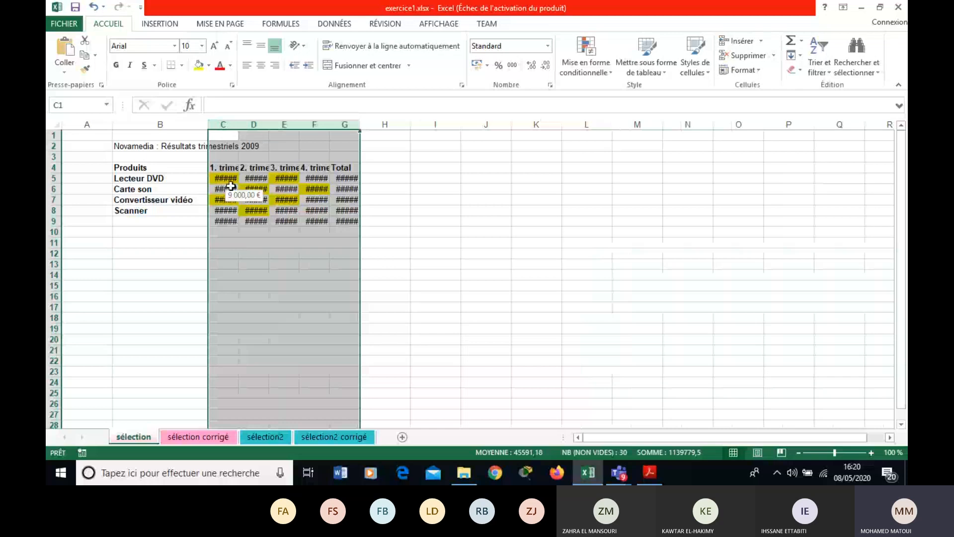
Autofit the selected columns C to G to their contents, and widen them all equally beyond that.
double_click(241, 125)
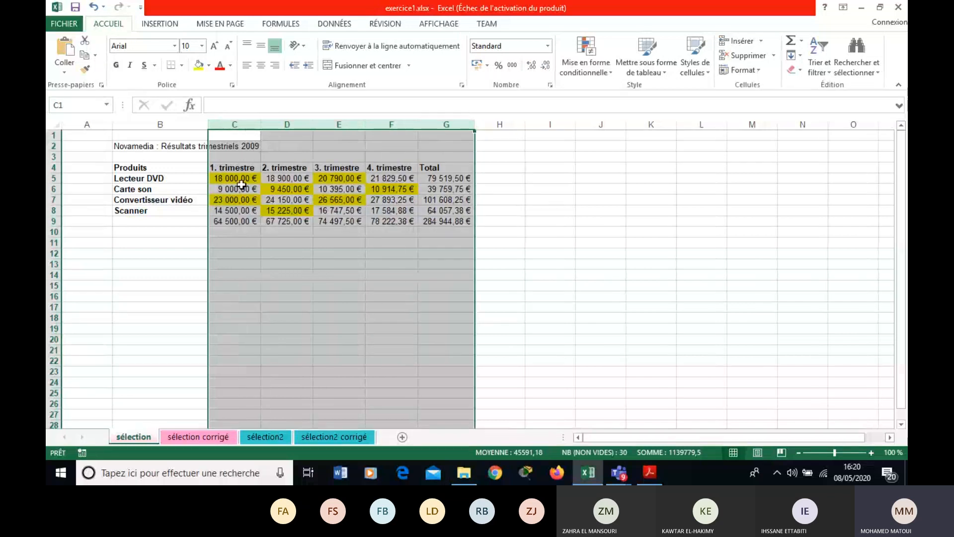
left_click_drag(261, 126, 286, 125)
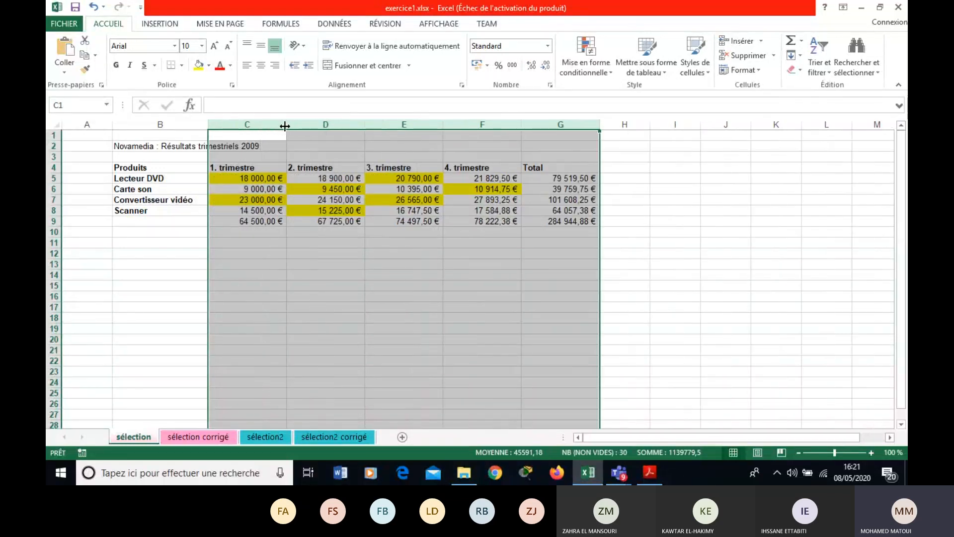
Clear the selection, reselect columns C to G and adjust their common width, first narrower and then wider.
left_click(654, 184)
left_click_drag(251, 124, 533, 124)
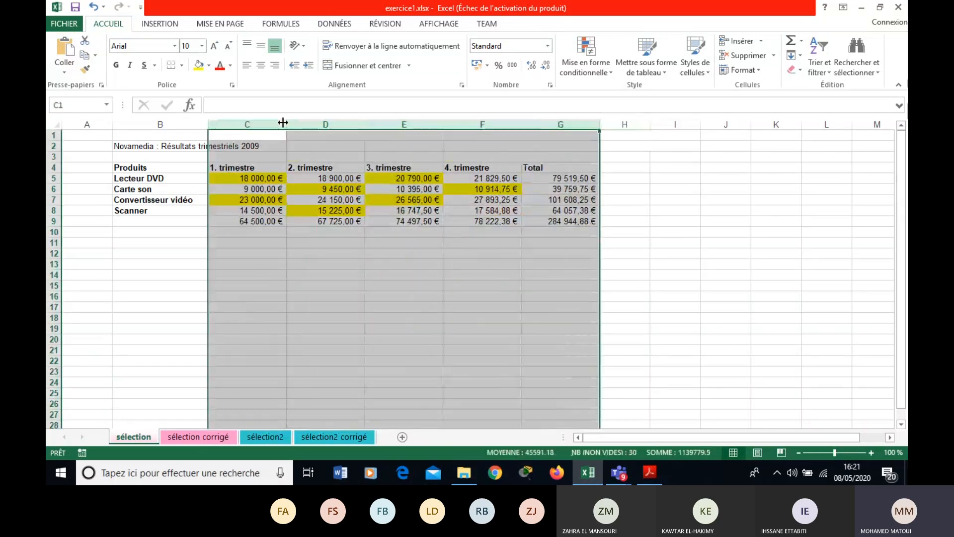
left_click_drag(283, 123, 267, 123)
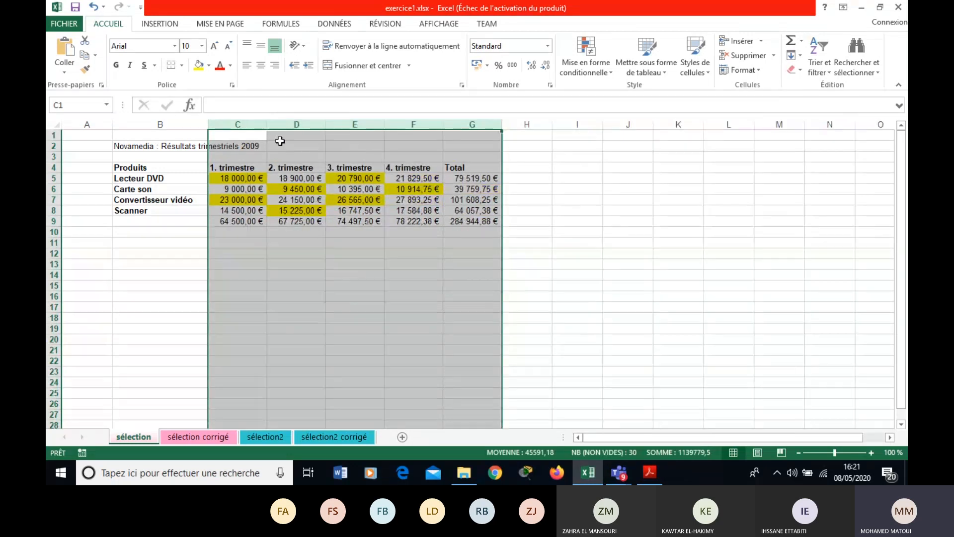
left_click_drag(267, 124, 285, 124)
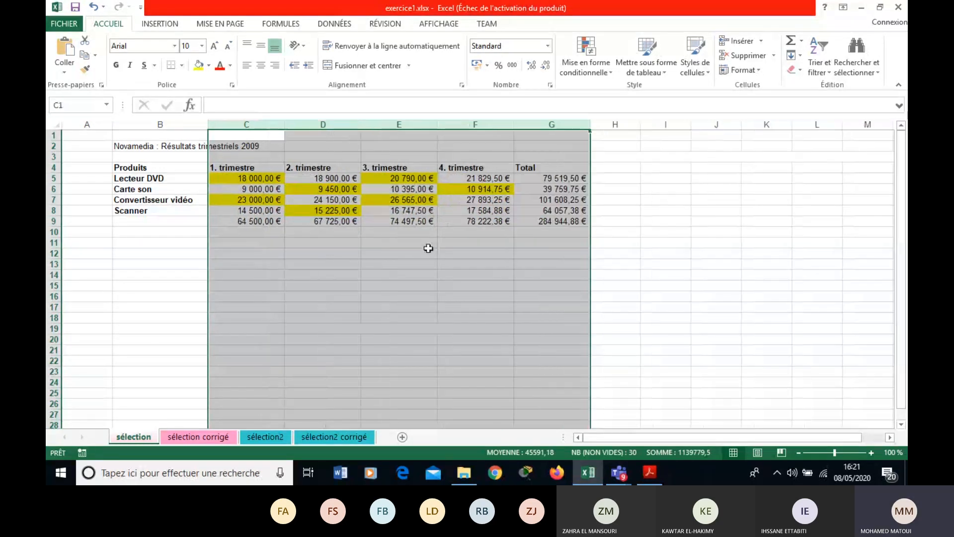
Switch to lesBases.pdf in Acrobat Reader and read the row selection exercise on page 8, through its row height example.
left_click(649, 472)
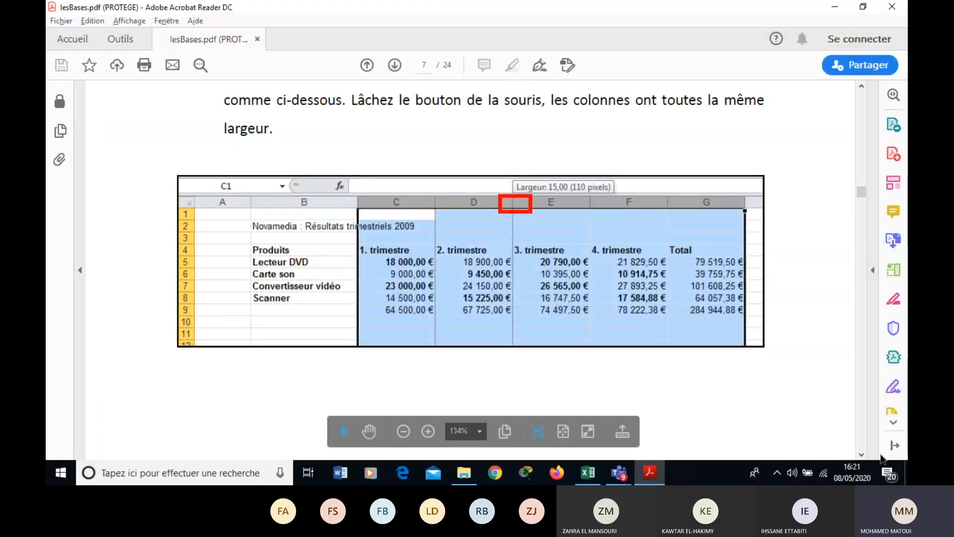
left_click(862, 455)
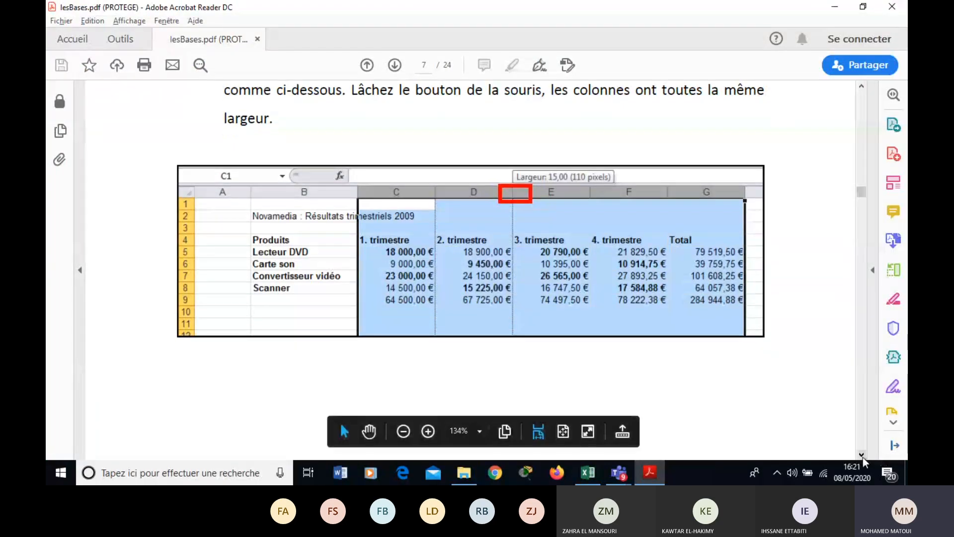
scroll(862, 457, "down", 10)
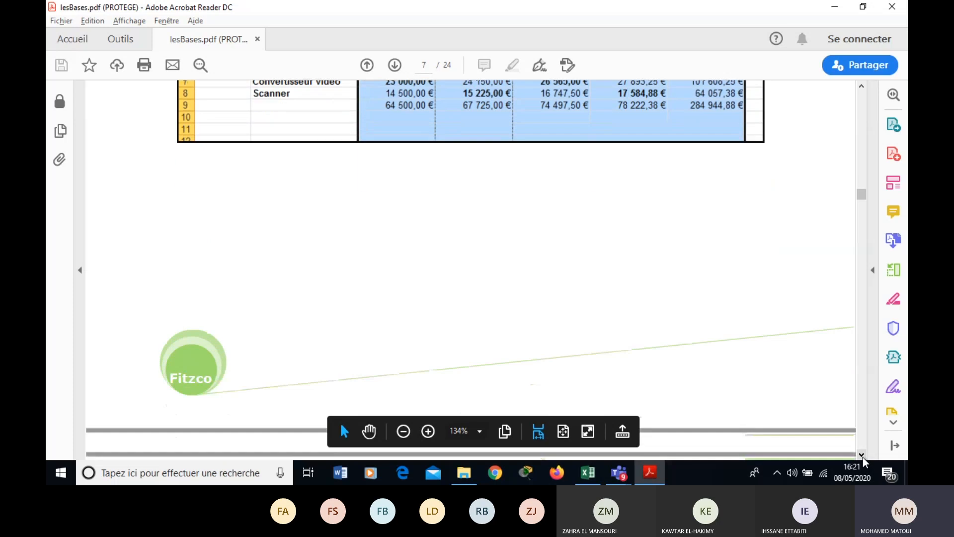
scroll(863, 457, "down", 14)
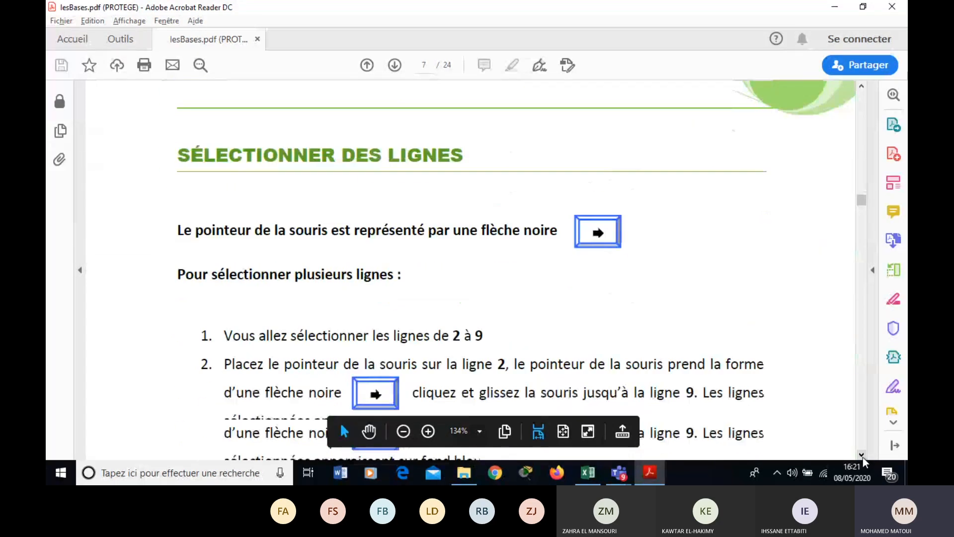
scroll(862, 457, "down", 12)
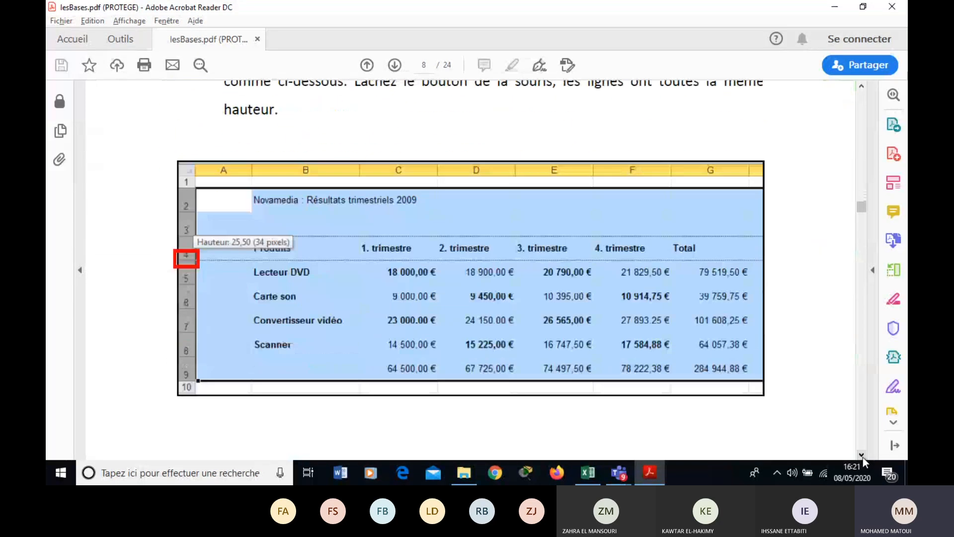
Check the page 8 example once more, then select rows 4 to 9 in exercice1.xlsx in Excel and increase their height equally.
key("alt+Tab")
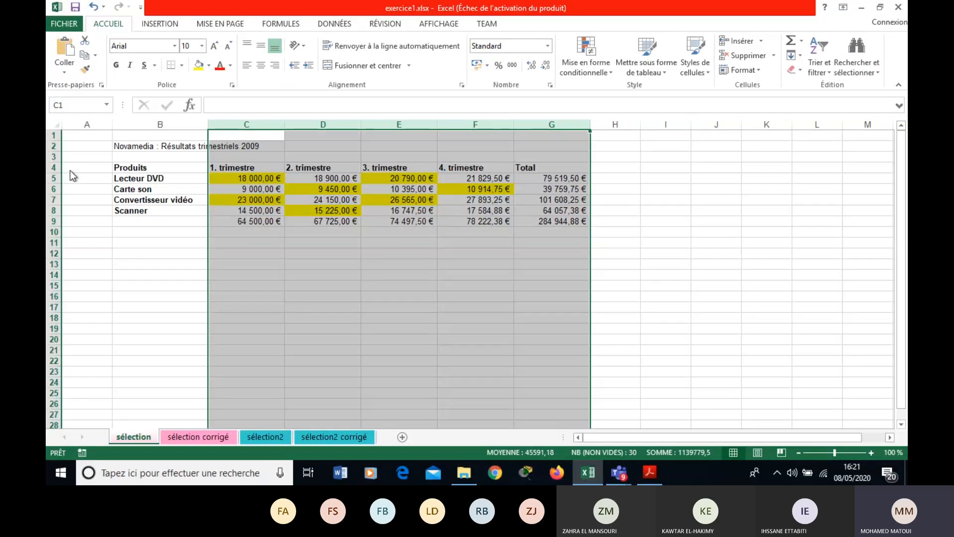
key("alt+Tab")
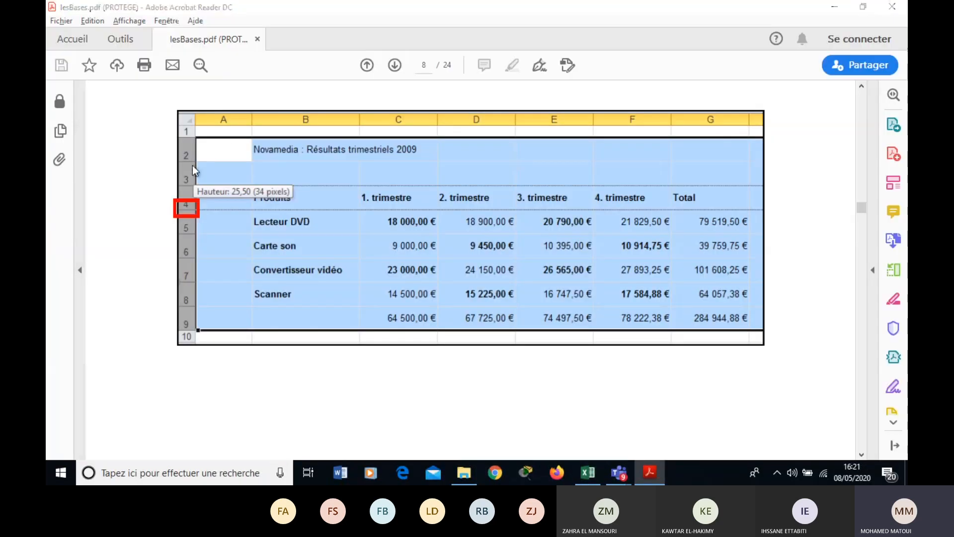
key("alt+Tab")
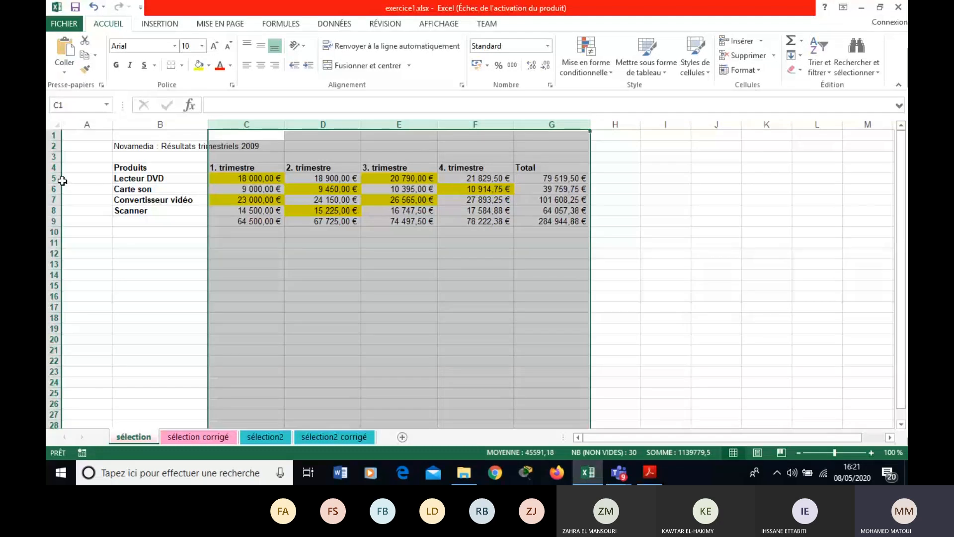
left_click_drag(62, 181, 56, 221)
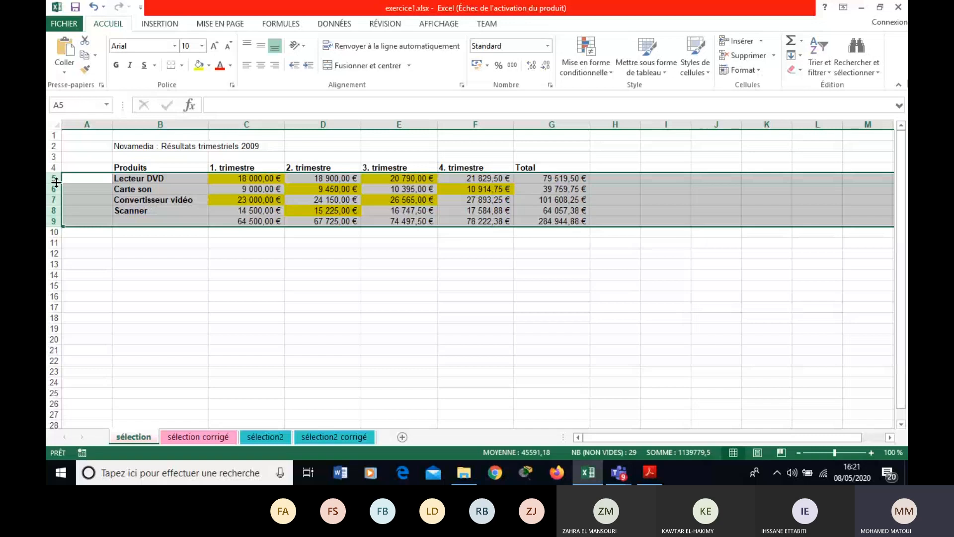
left_click_drag(56, 182, 56, 199)
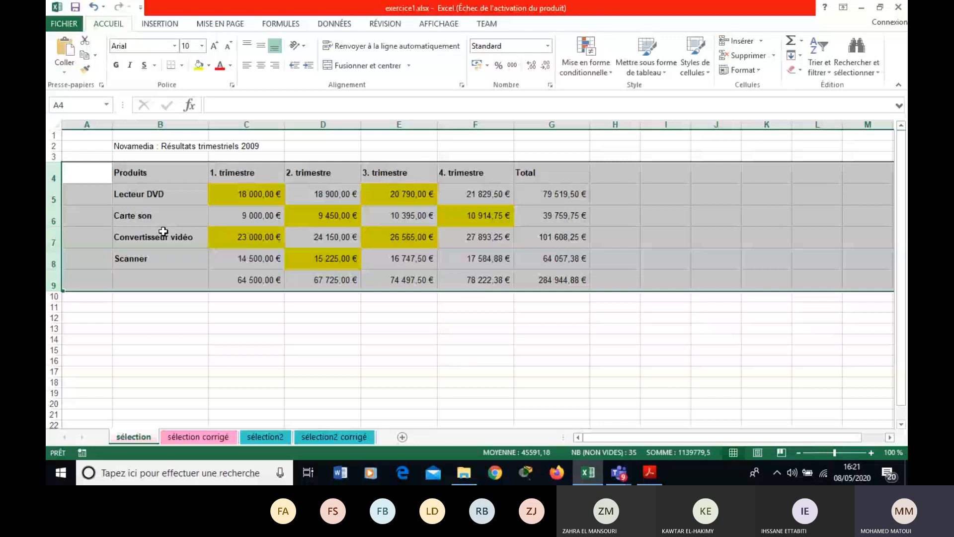
Switch to lesBases.pdf and read the page 9 instructions for quickly selecting a whole table.
left_click(649, 472)
left_click(861, 456)
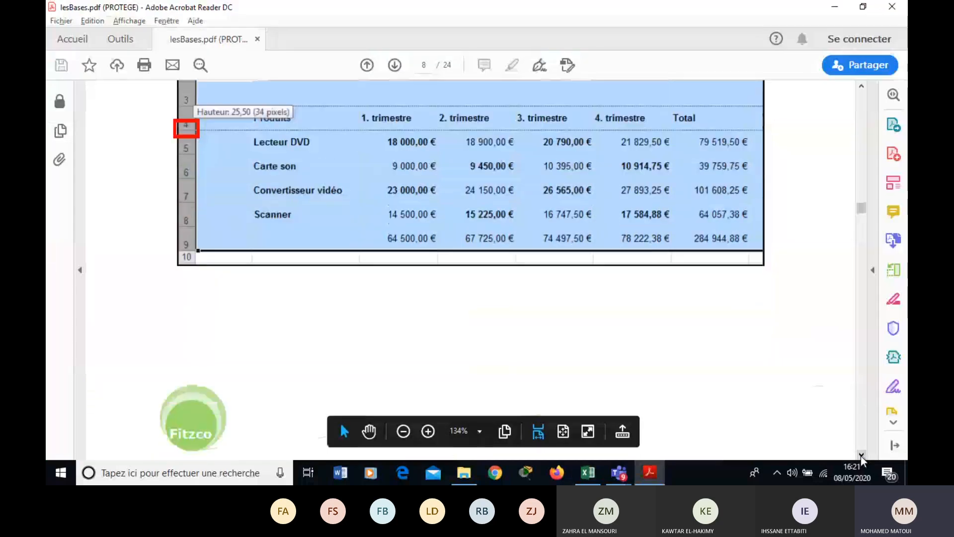
scroll(860, 455, "down", 6)
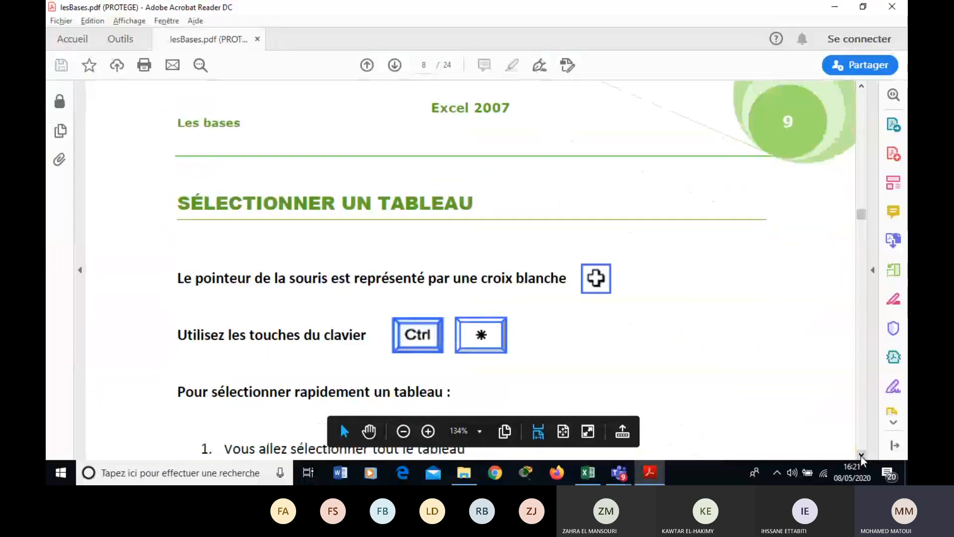
scroll(861, 455, "down", 2)
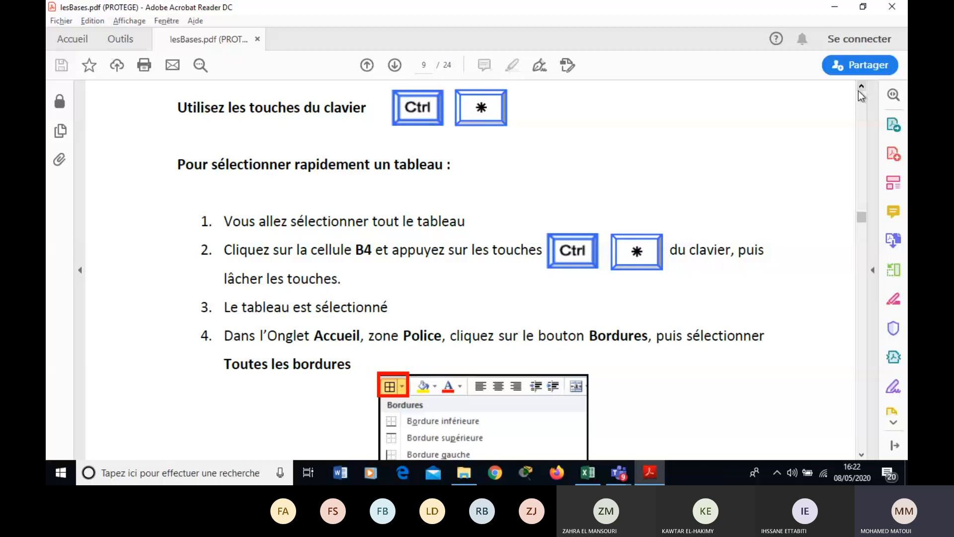
scroll(858, 91, "up", 4)
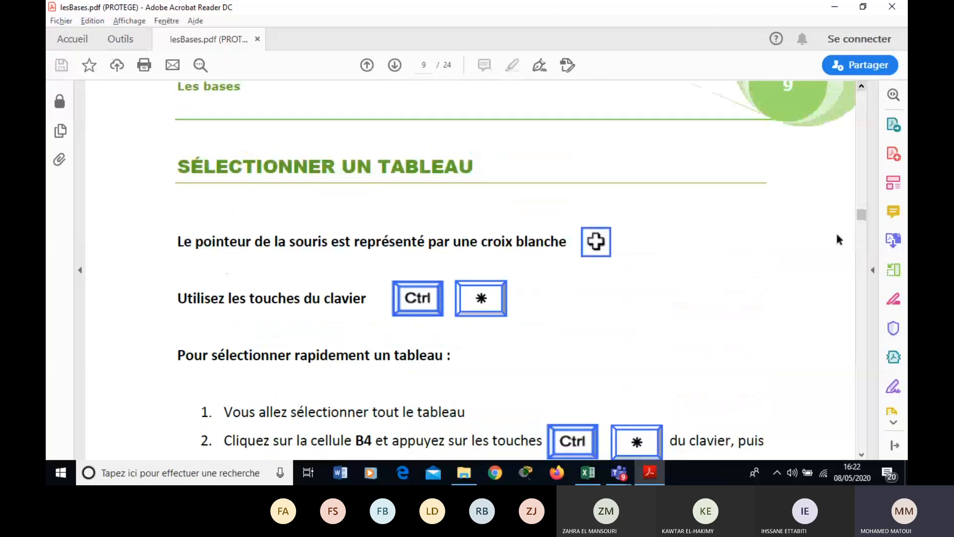
left_click(860, 456)
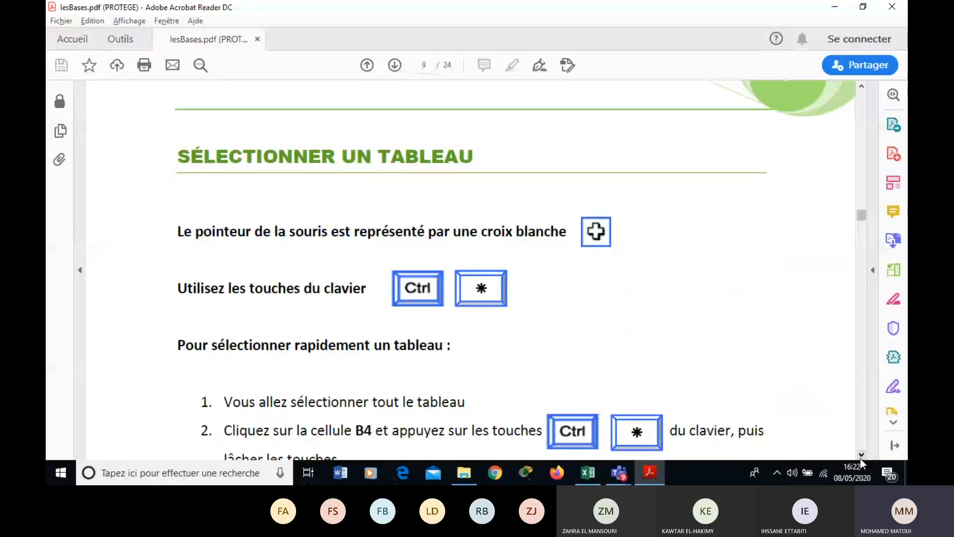
scroll(860, 458, "down", 5)
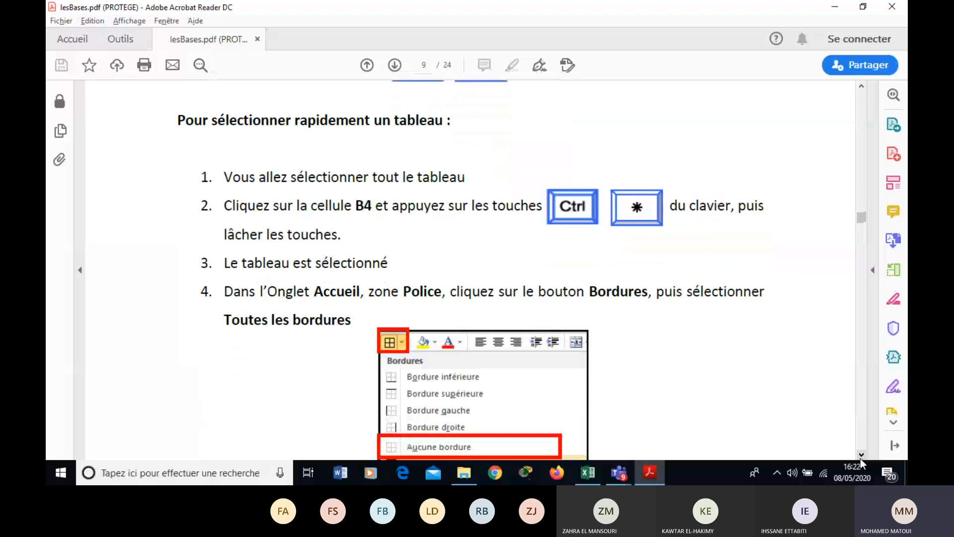
scroll(860, 458, "down", 1)
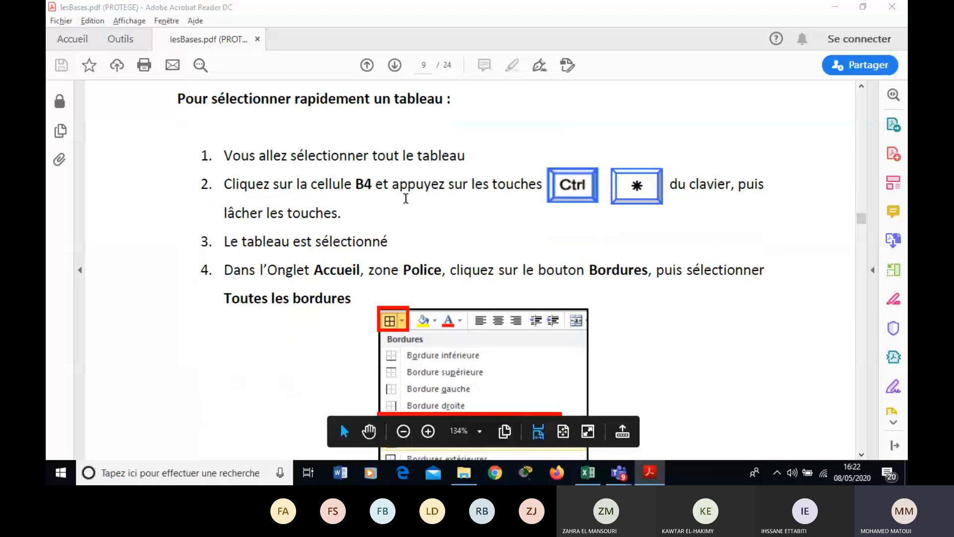
In exercice1.xlsx, practise selecting the whole table B4:G9 from cell B4, clearing the selection once and selecting the table again.
key("alt+Tab")
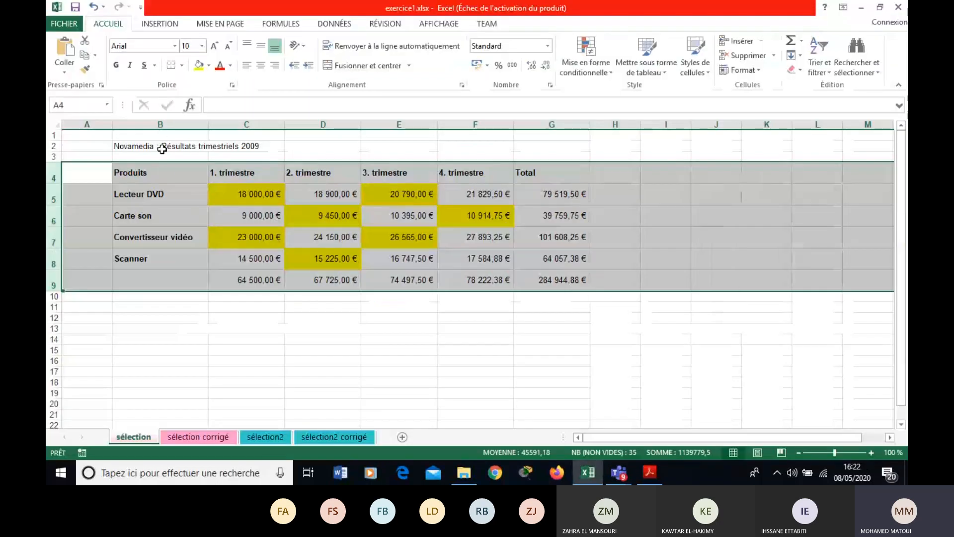
left_click(163, 173)
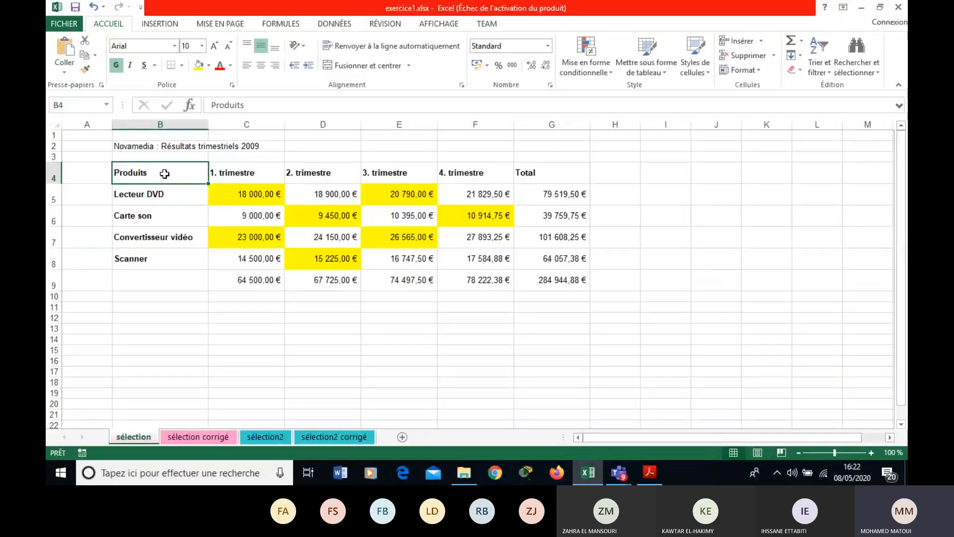
key("ctrl+a")
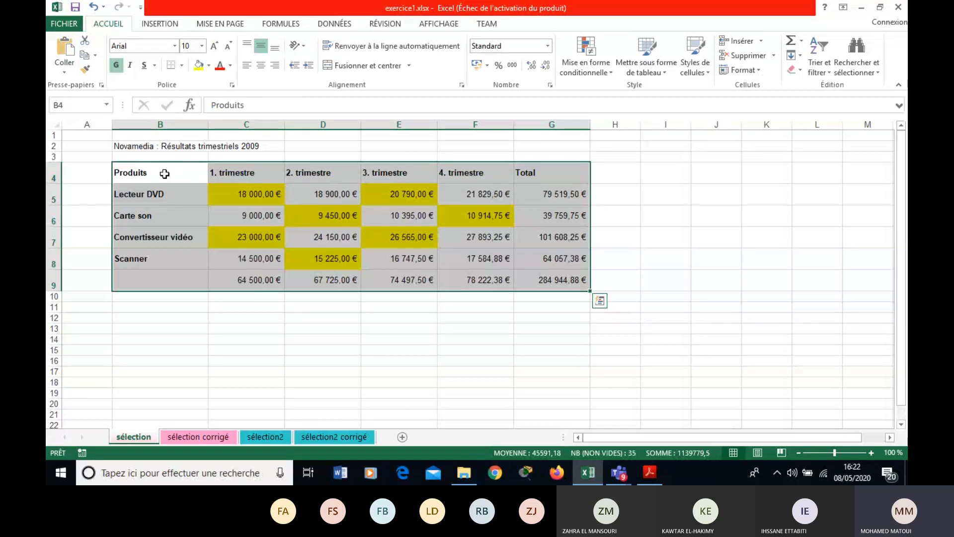
left_click(342, 330)
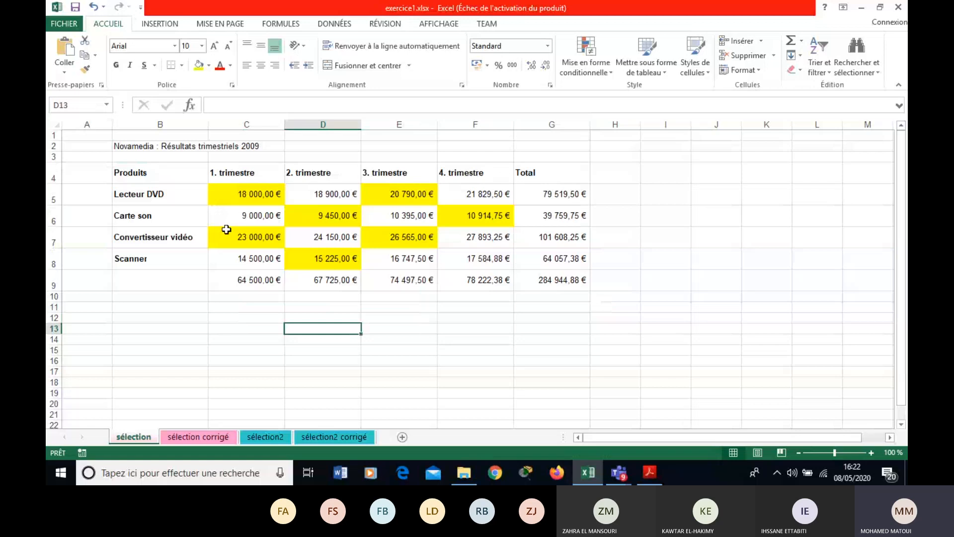
left_click(169, 177)
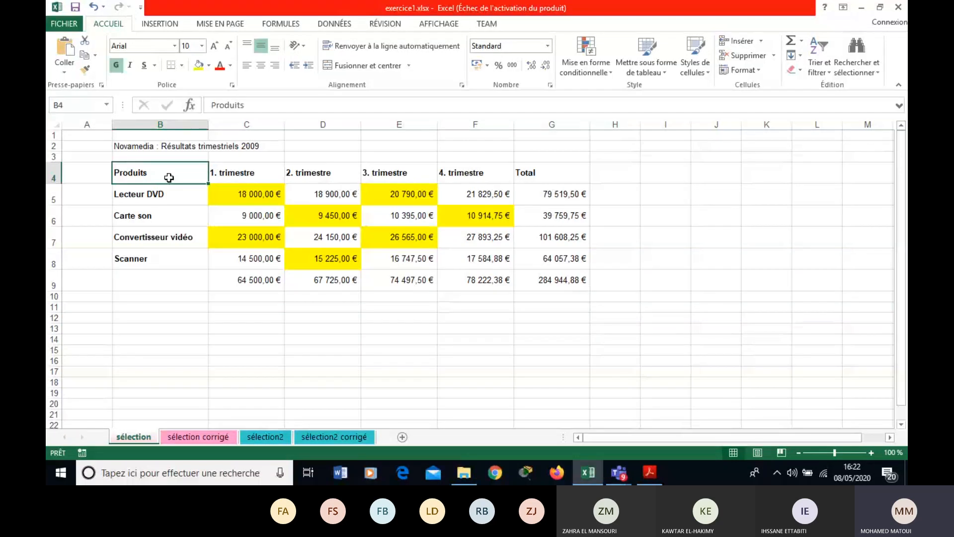
key("ctrl+a")
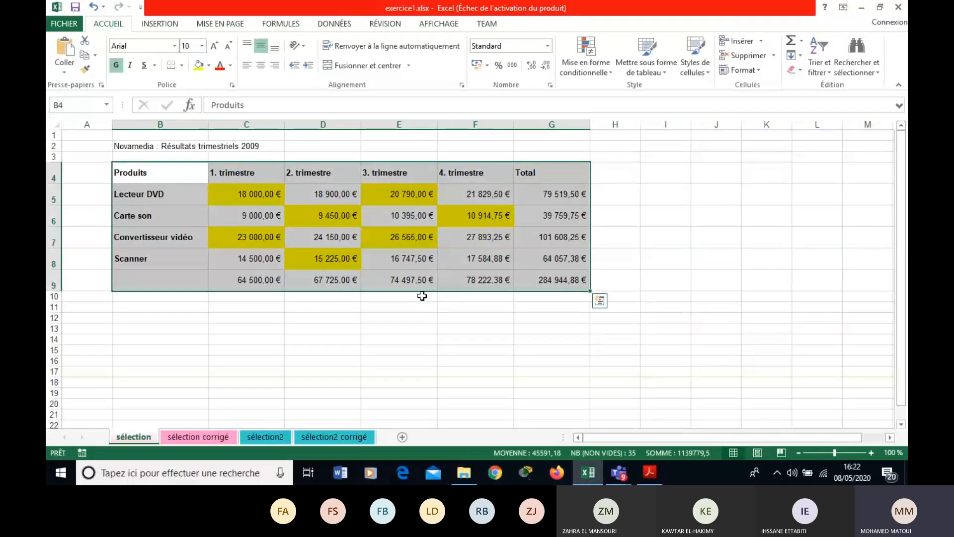
Return to lesBases.pdf and read the page 9 borders instructions and example, continuing to the start of page 10.
left_click(650, 472)
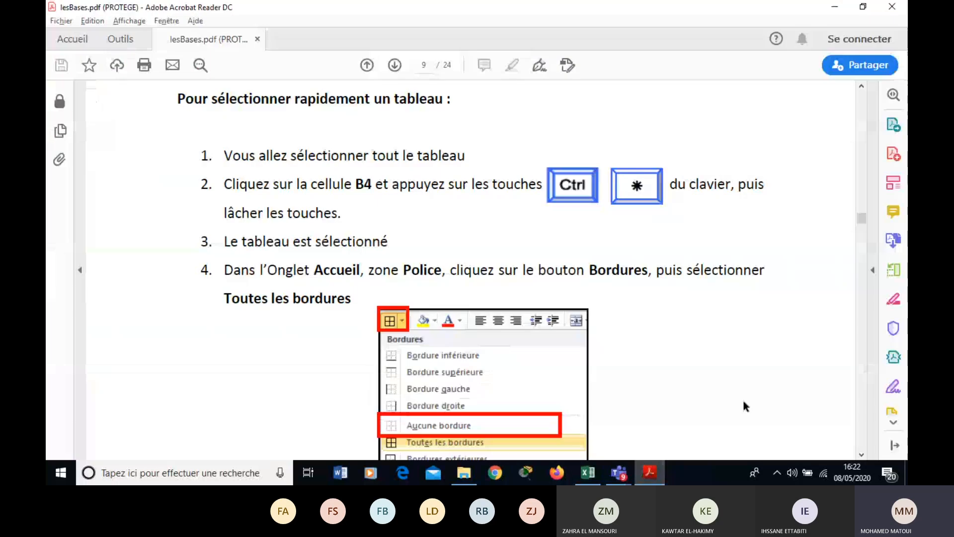
left_click(863, 457)
left_click(863, 457)
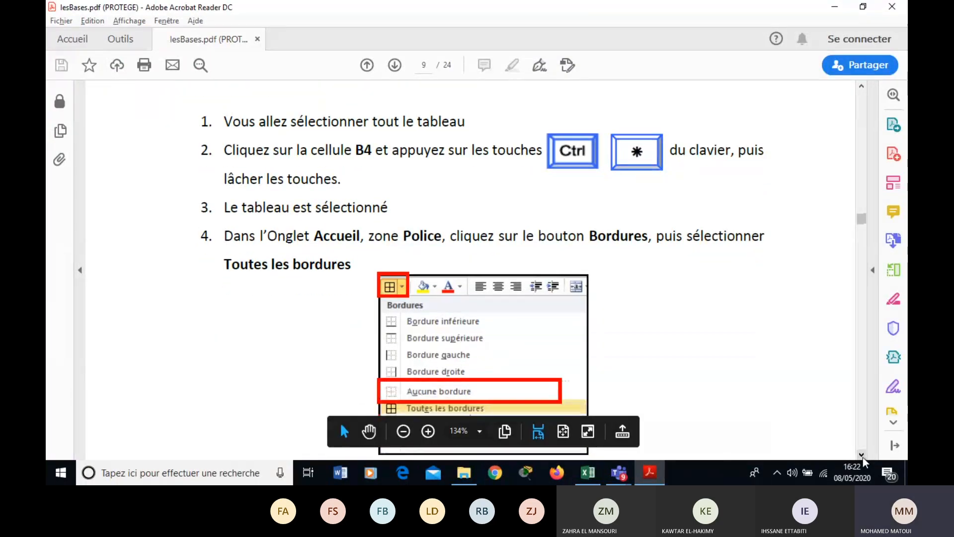
left_click(862, 457)
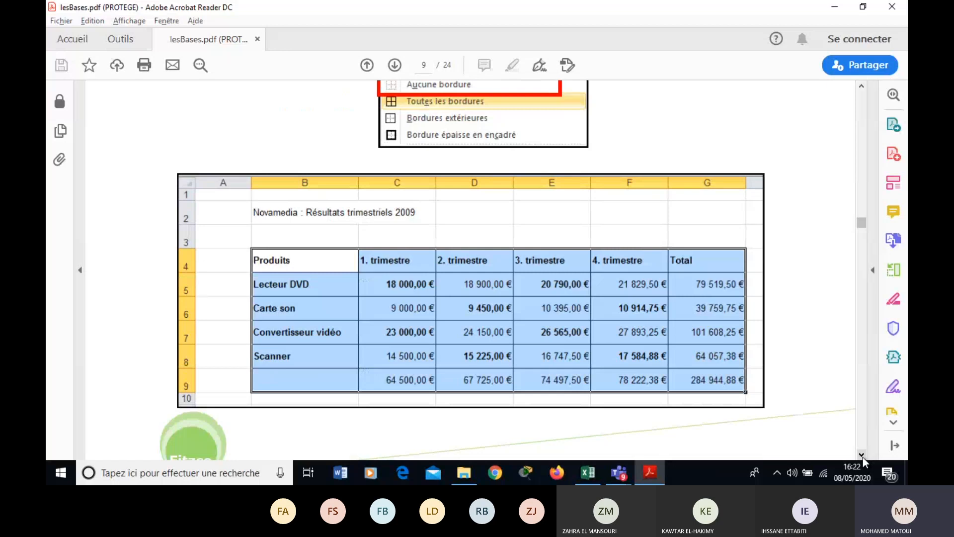
left_click(862, 457)
left_click(863, 457)
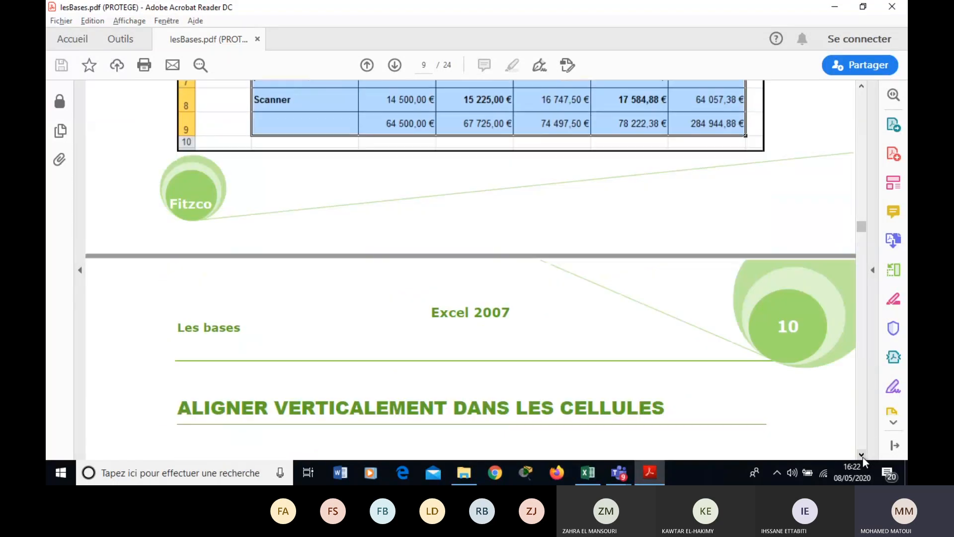
left_click(862, 457)
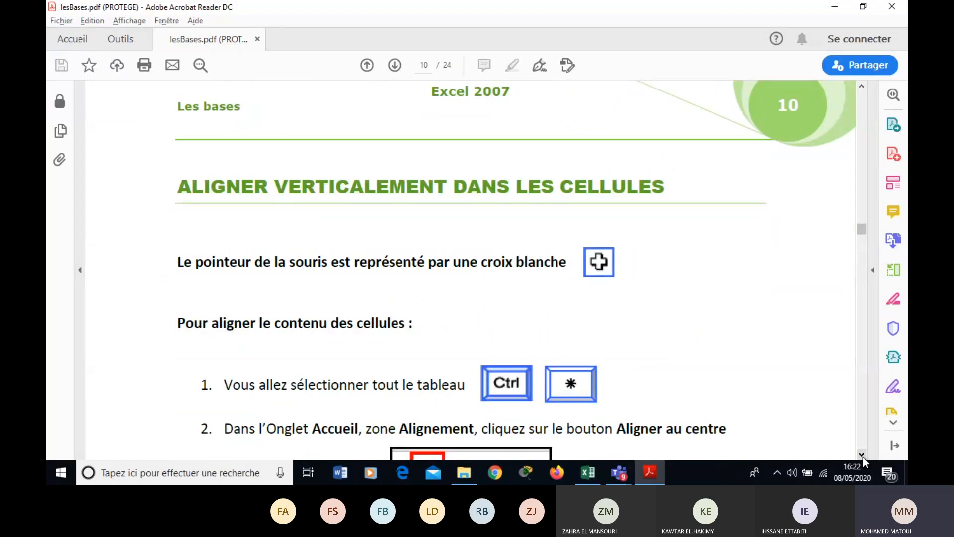
Apply Aucune bordure to the selected table B4:G9 in exercice1.xlsx and deselect the table.
key("alt+Tab")
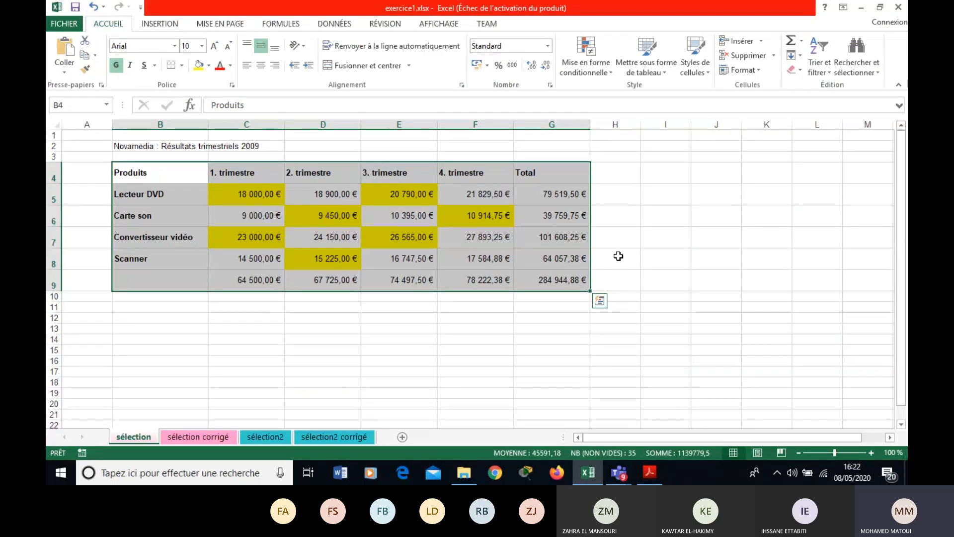
left_click(182, 65)
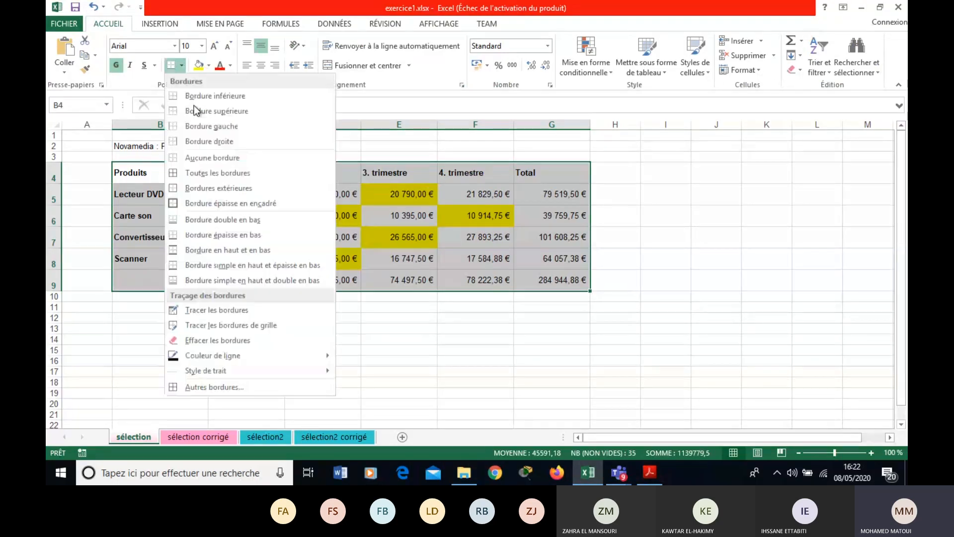
left_click(204, 157)
left_click(367, 340)
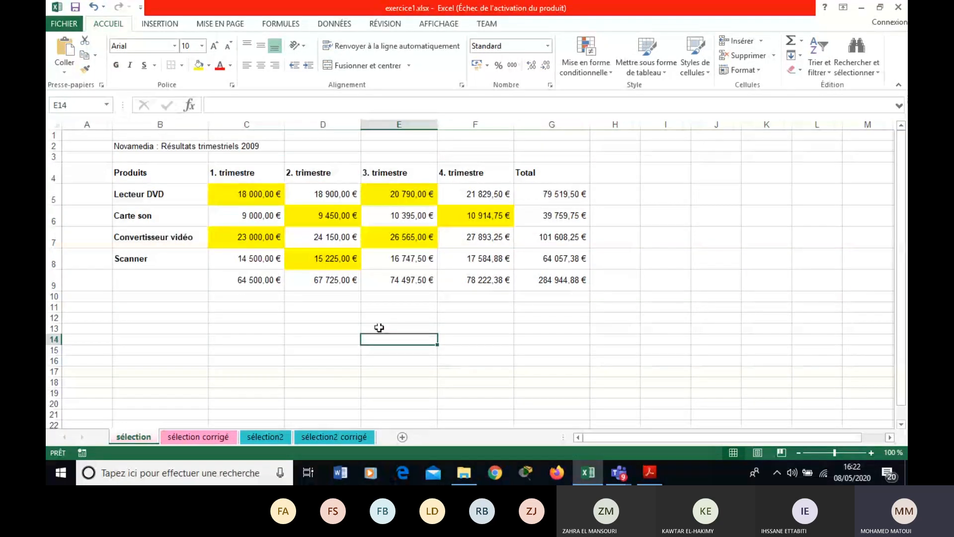
Switch to lesBases.pdf and read the page 10 instructions for vertically aligning cell contents and centring the titles.
key("alt+Tab")
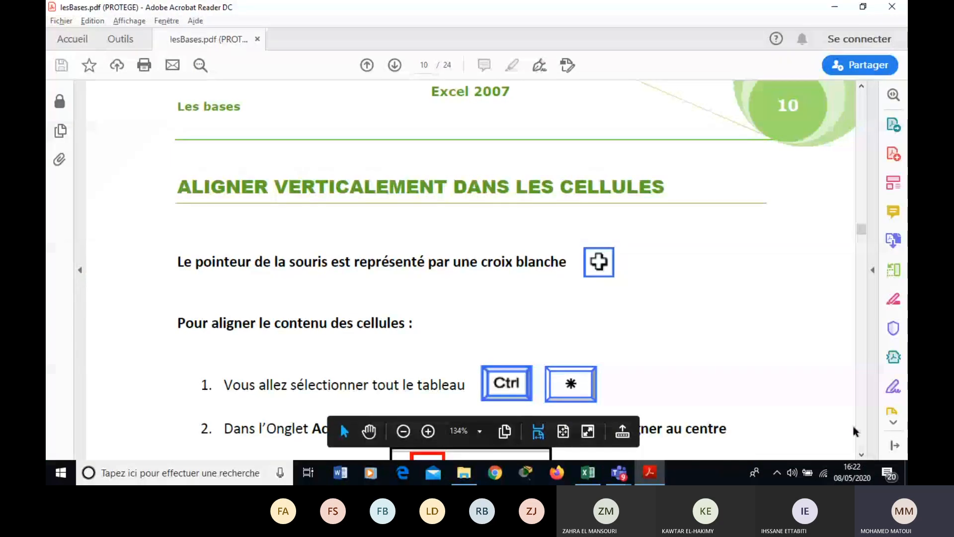
left_click(861, 454)
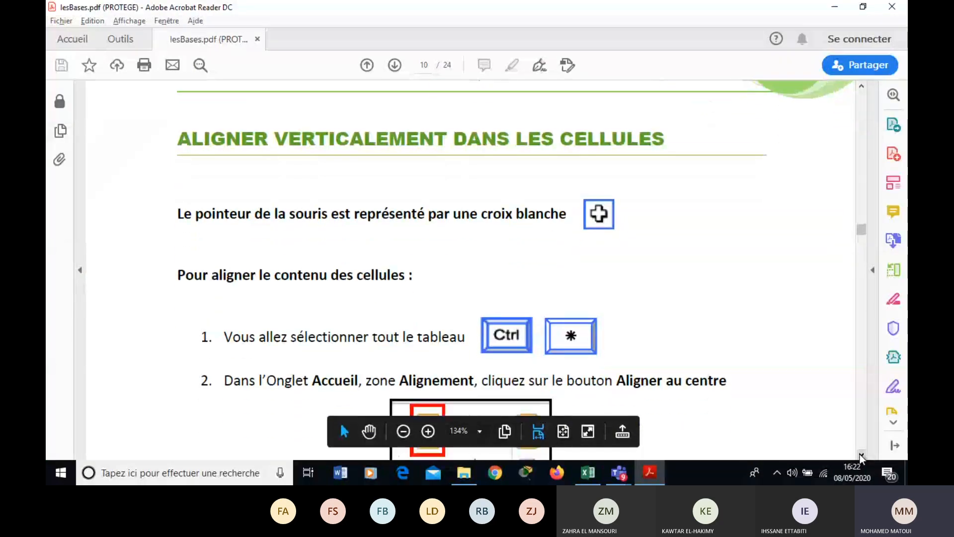
scroll(859, 454, "down", 3)
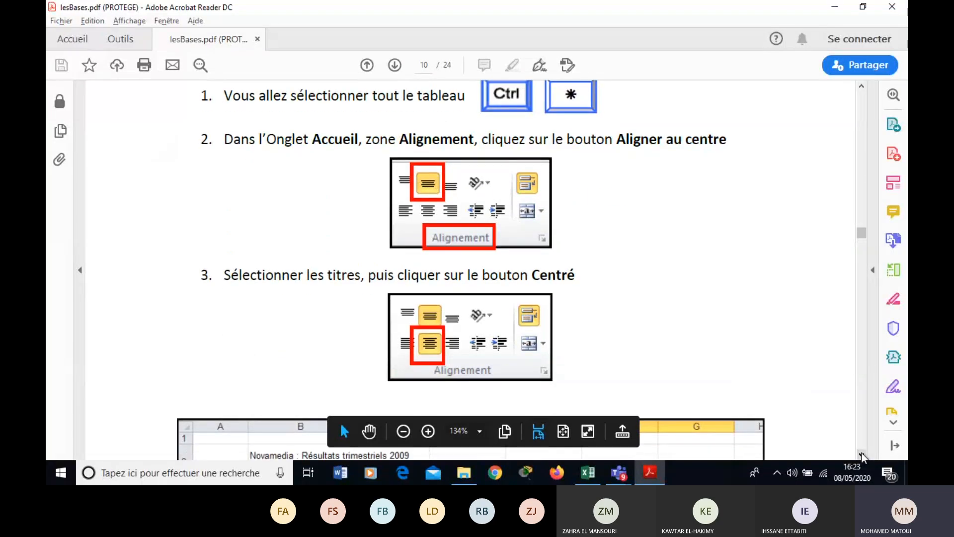
left_click(860, 454)
left_click(861, 454)
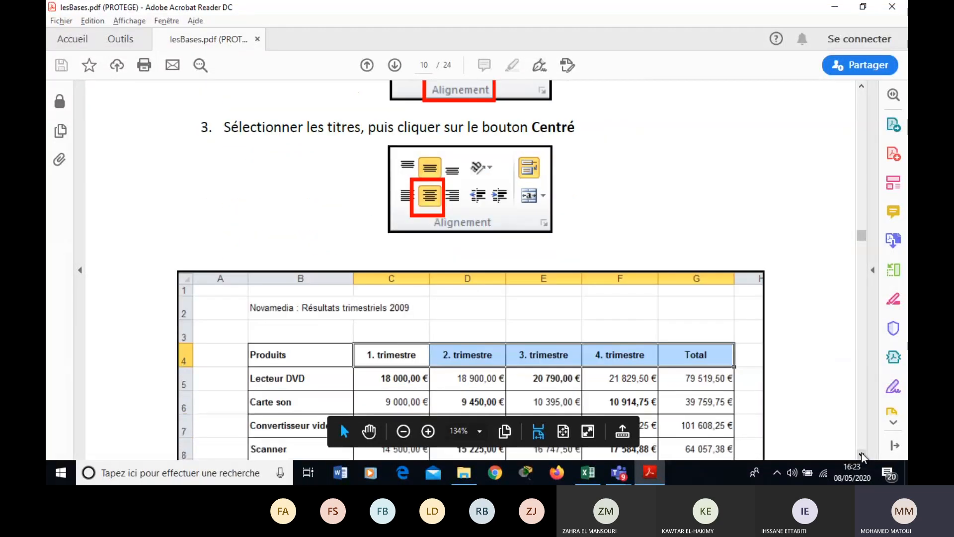
Check the page 10 centring example, switch to exercice1.xlsx and centre table B4:G9 horizontally, keeping its vertical alignment in the middle.
scroll(862, 452, "down", 5)
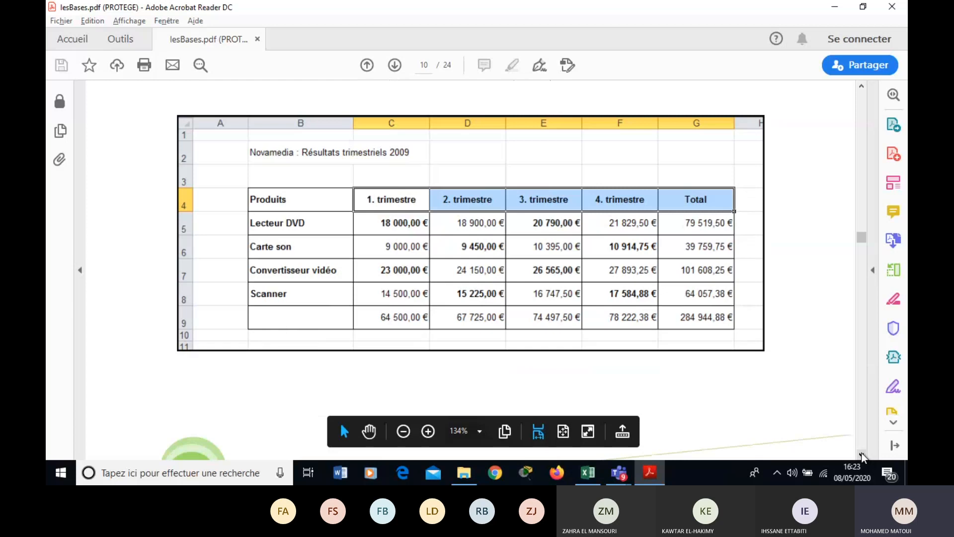
key("alt+Tab")
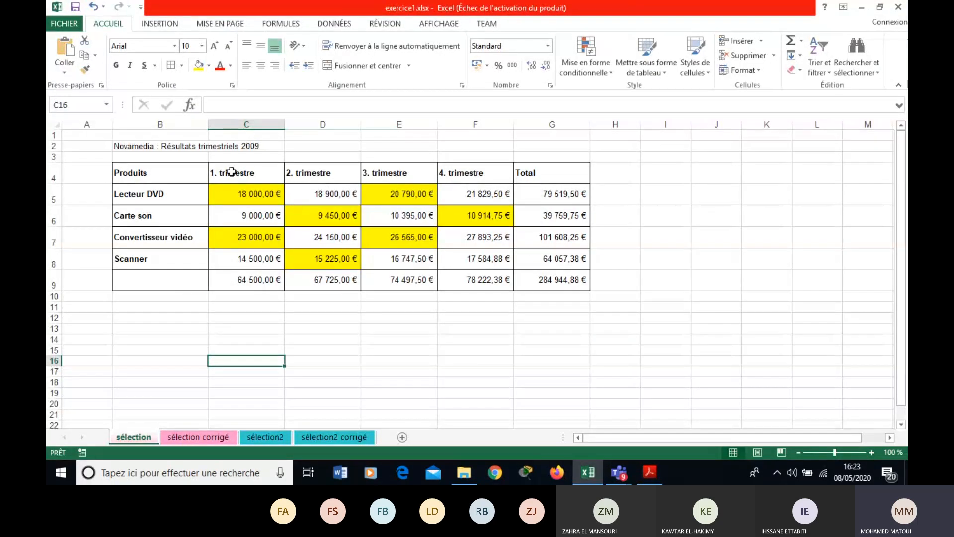
left_click(231, 173)
left_click(252, 194)
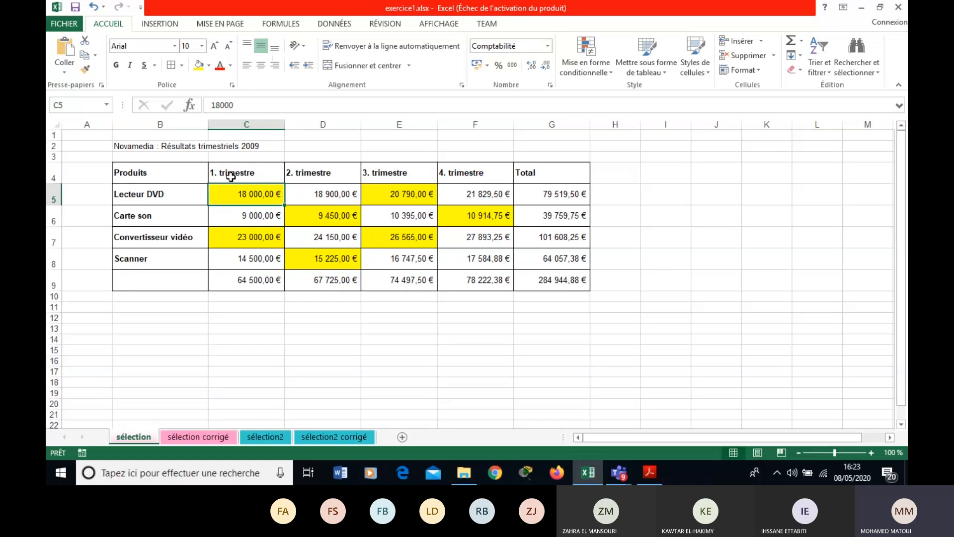
left_click(175, 174)
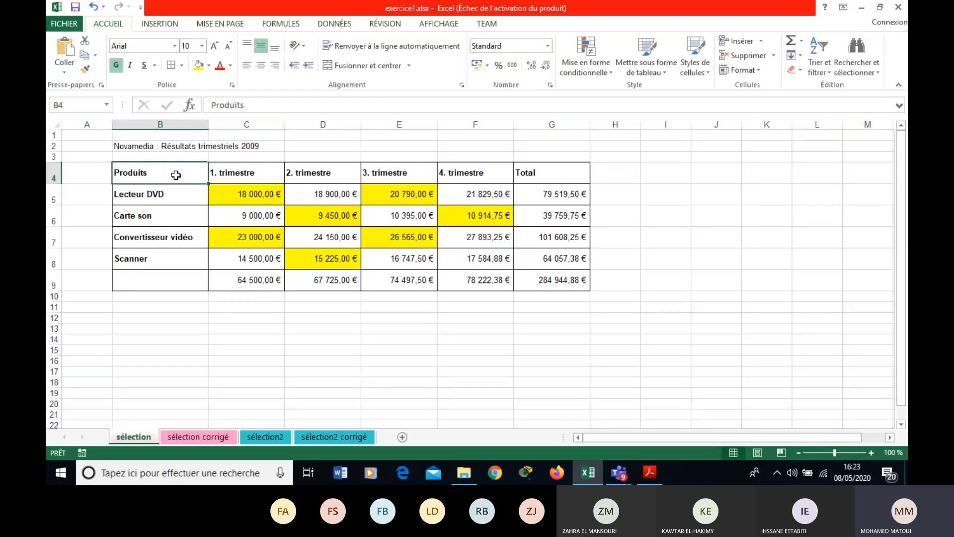
key("ctrl+a")
left_click(260, 65)
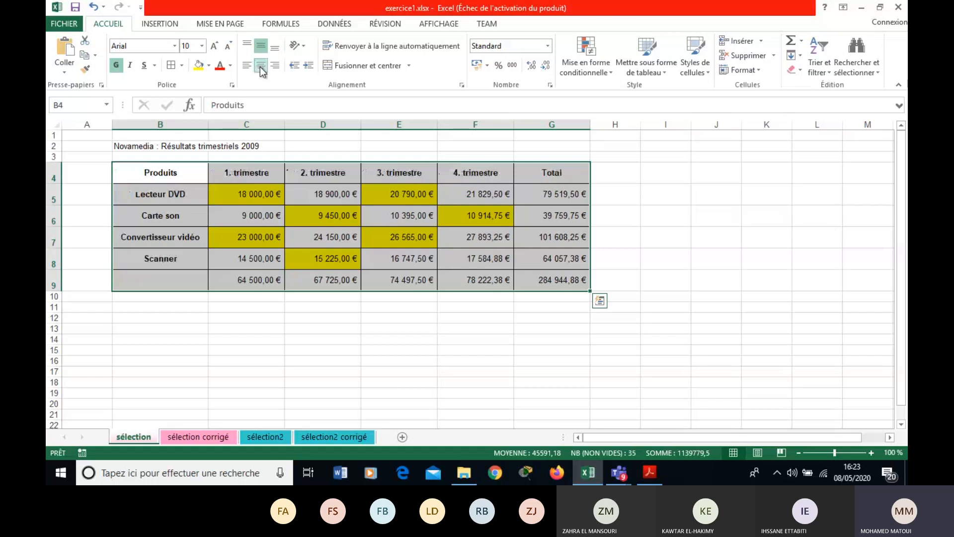
left_click(260, 46)
left_click(259, 47)
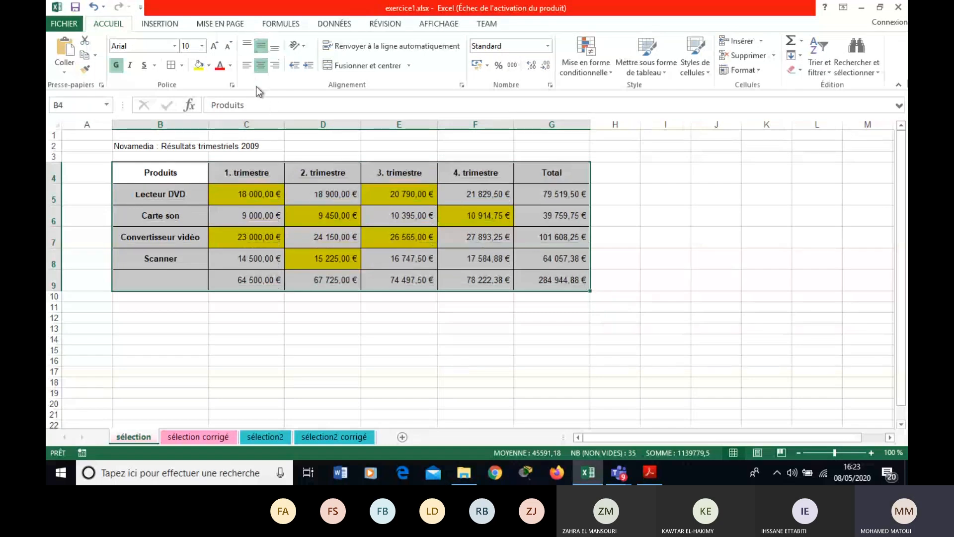
Return to lesBases.pdf and read the page 11 instructions and example for merging and centring several cells.
left_click(651, 480)
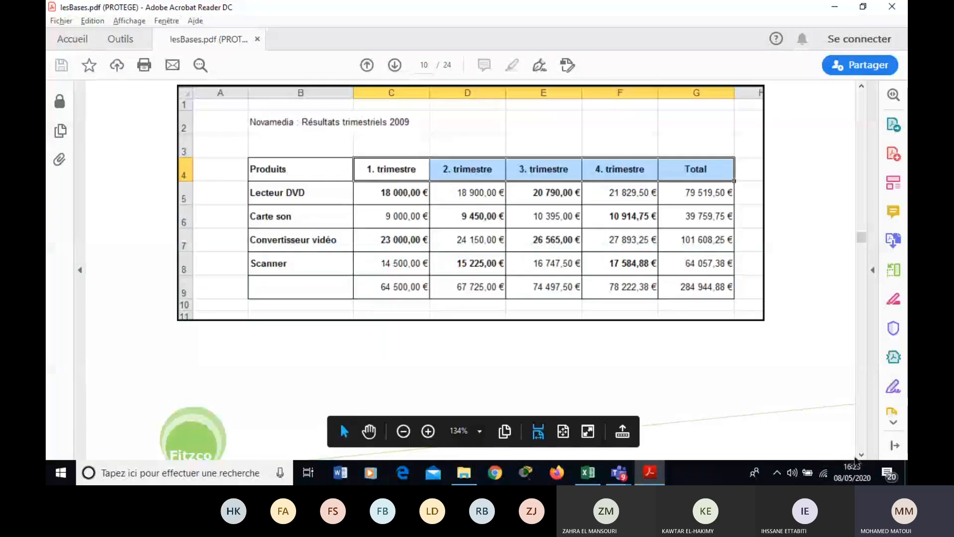
left_click(861, 454)
left_click(860, 455)
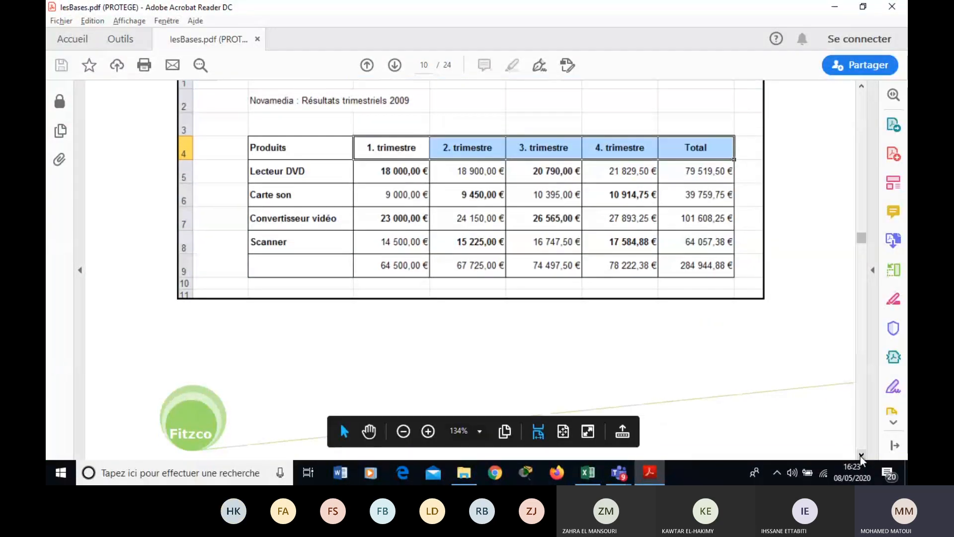
left_click(860, 455)
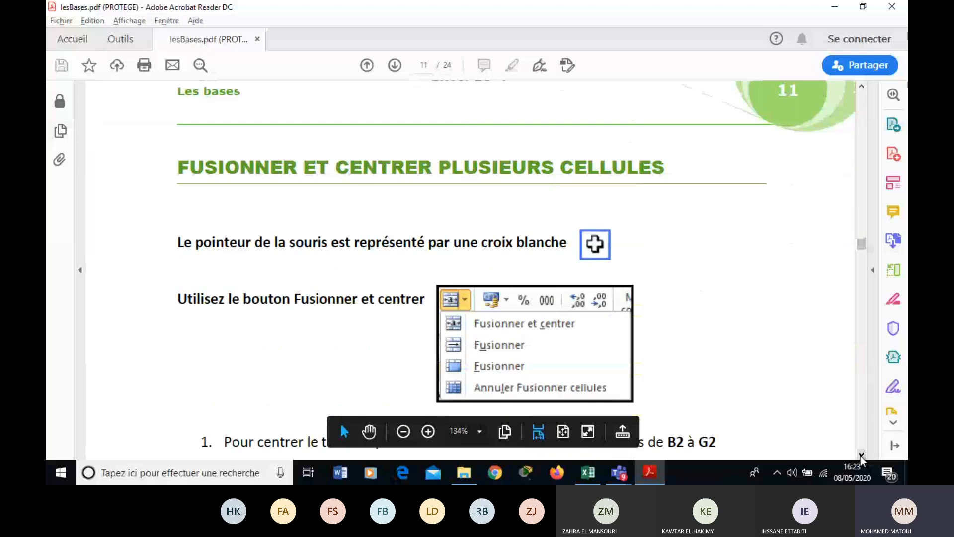
left_click(860, 456)
left_click(860, 455)
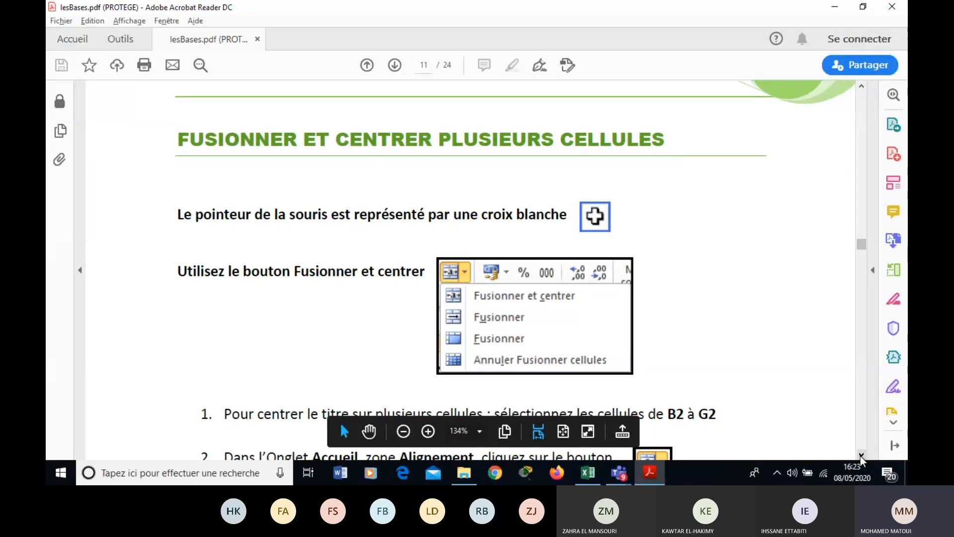
scroll(860, 455, "down", 5)
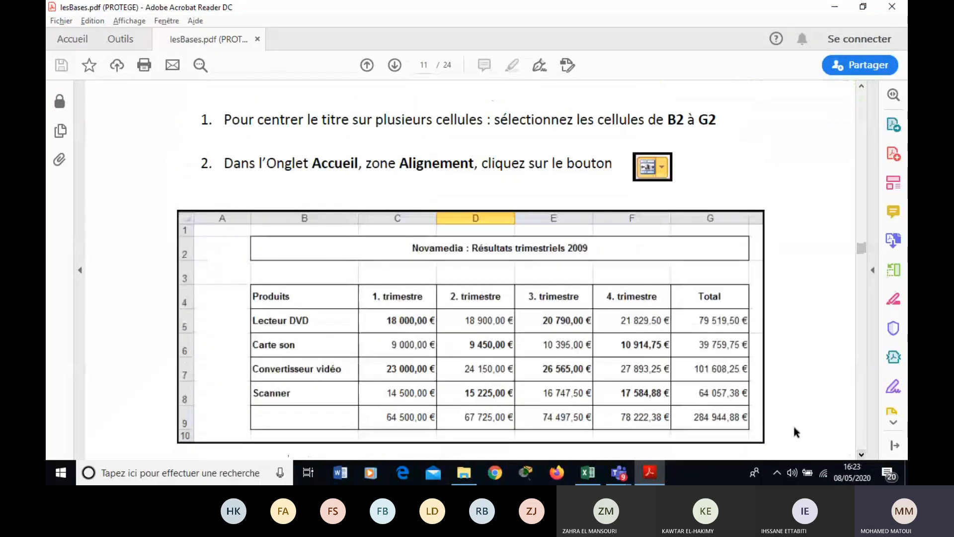
In exercice1.xlsx, apply Fusionner et centrer to the title Novamedia : Résultats trimestriels 2009 across cells B2:G2.
left_click(588, 472)
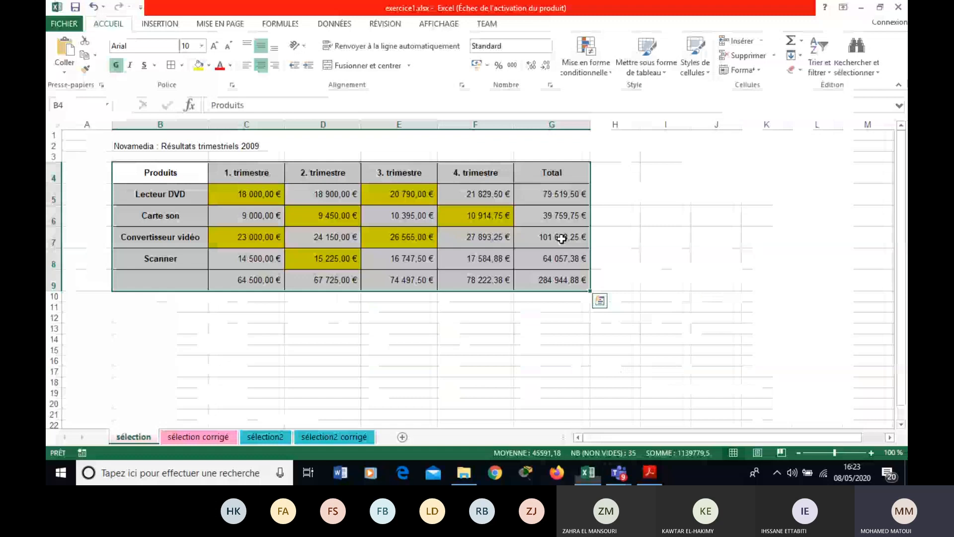
left_click(210, 145)
left_click(244, 145)
left_click(319, 147)
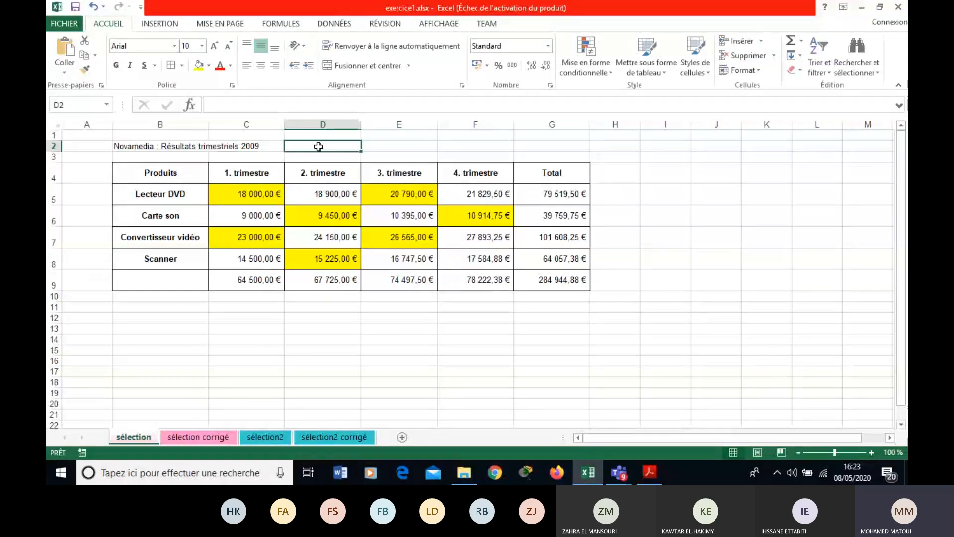
left_click_drag(192, 145, 550, 144)
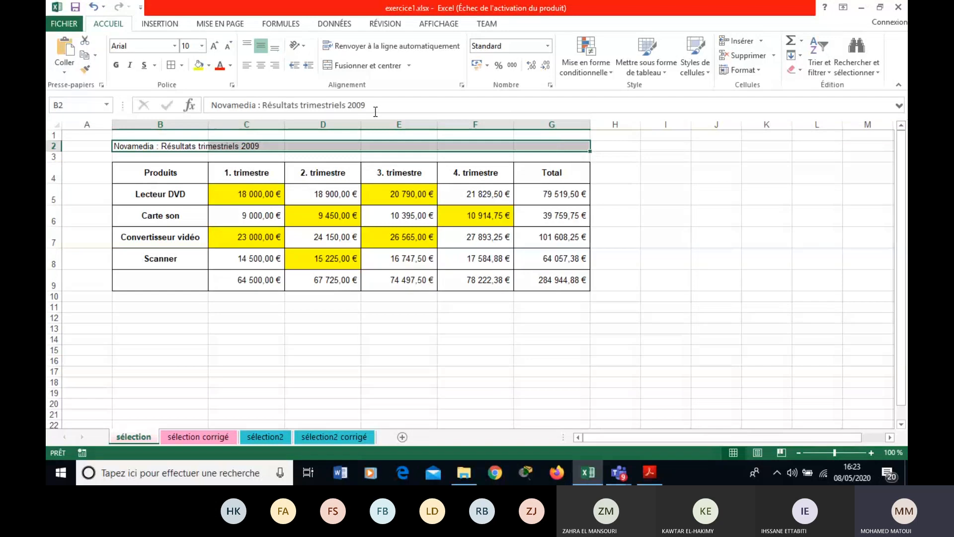
left_click(143, 145)
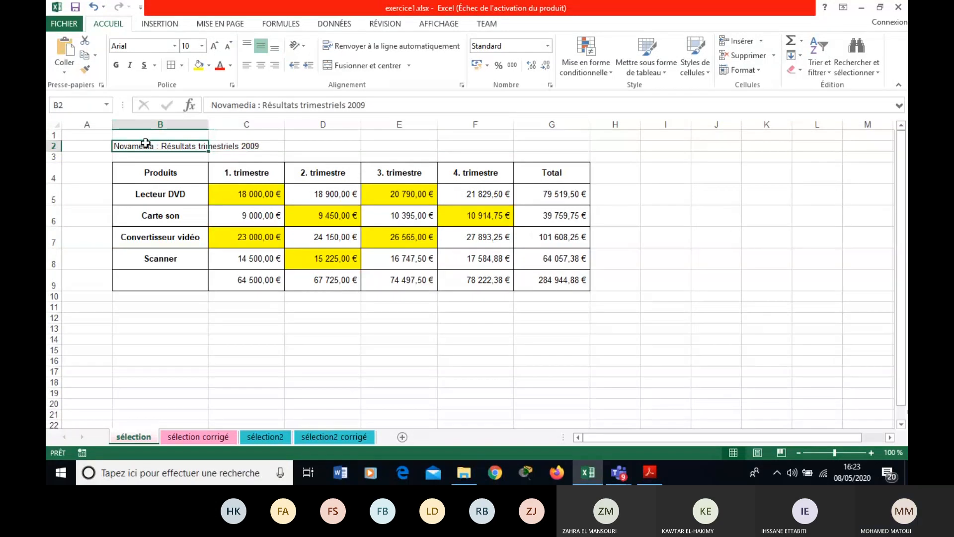
left_click_drag(143, 145, 563, 147)
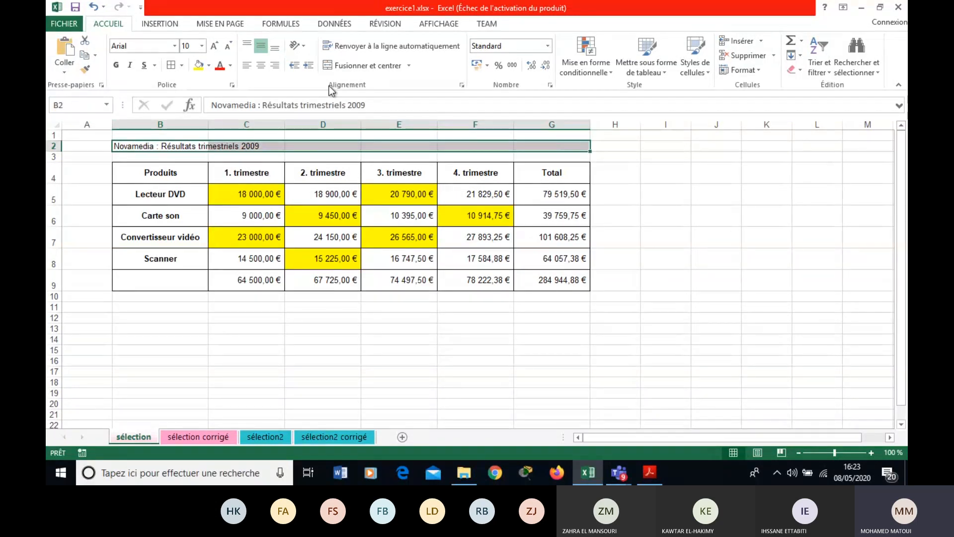
left_click(377, 67)
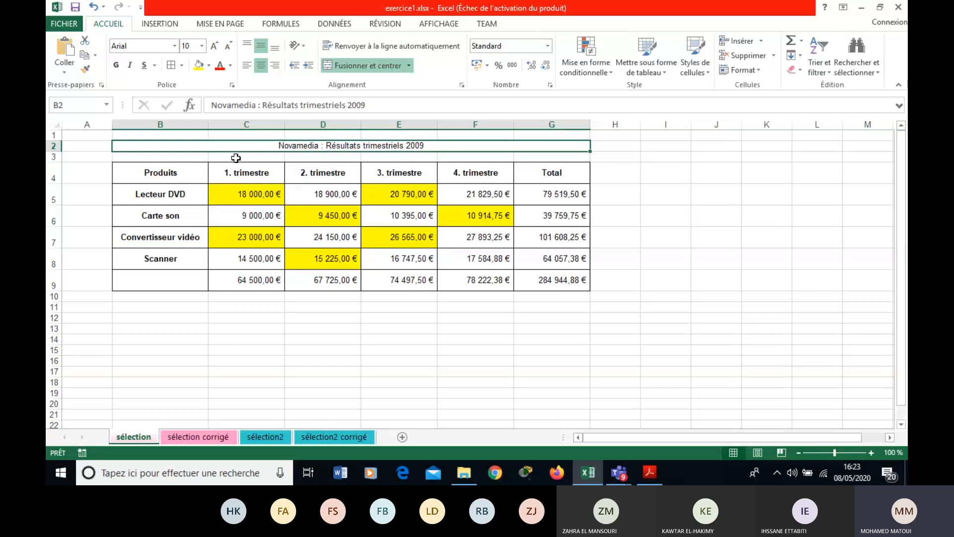
Switch to lesBases.pdf and read on from the page 11 merged title example to the page 12 application exercise.
key("alt+Tab")
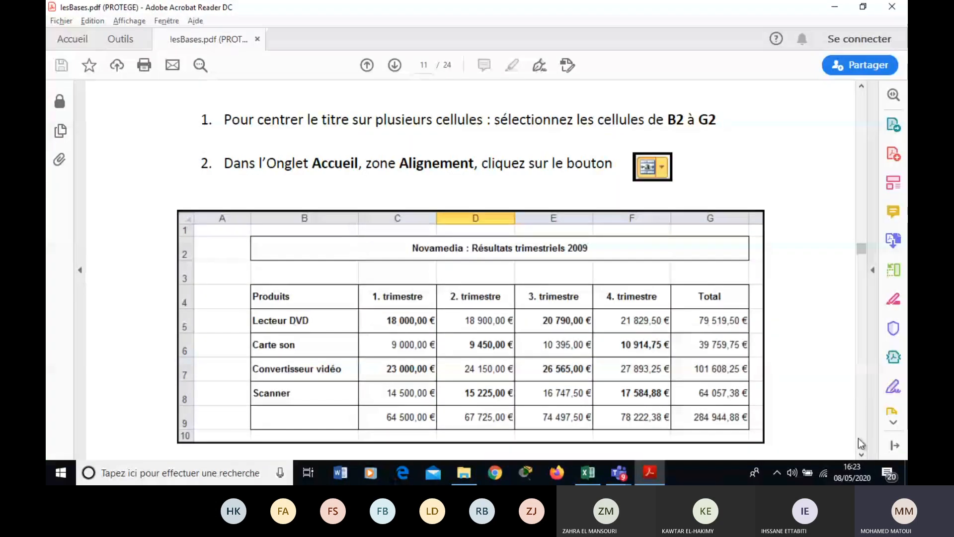
key("alt")
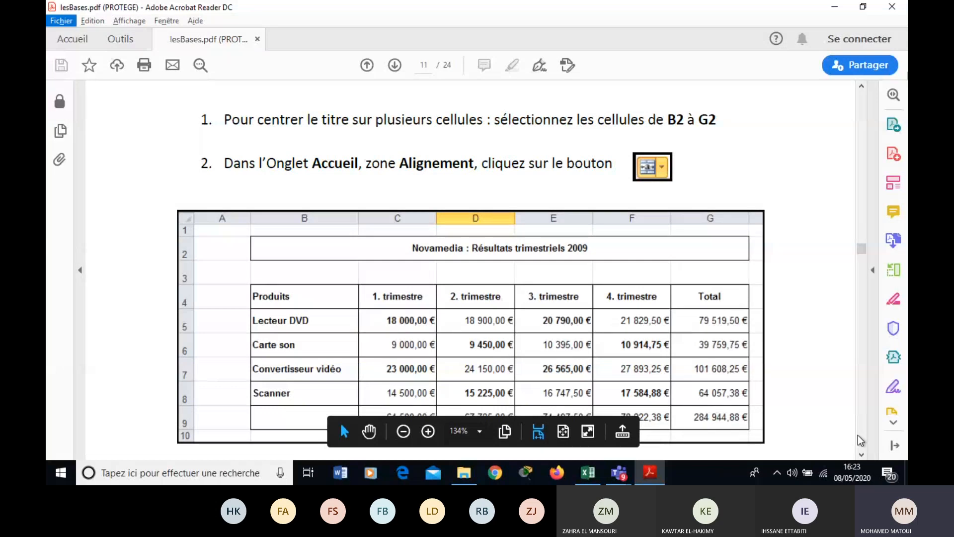
left_click(860, 455)
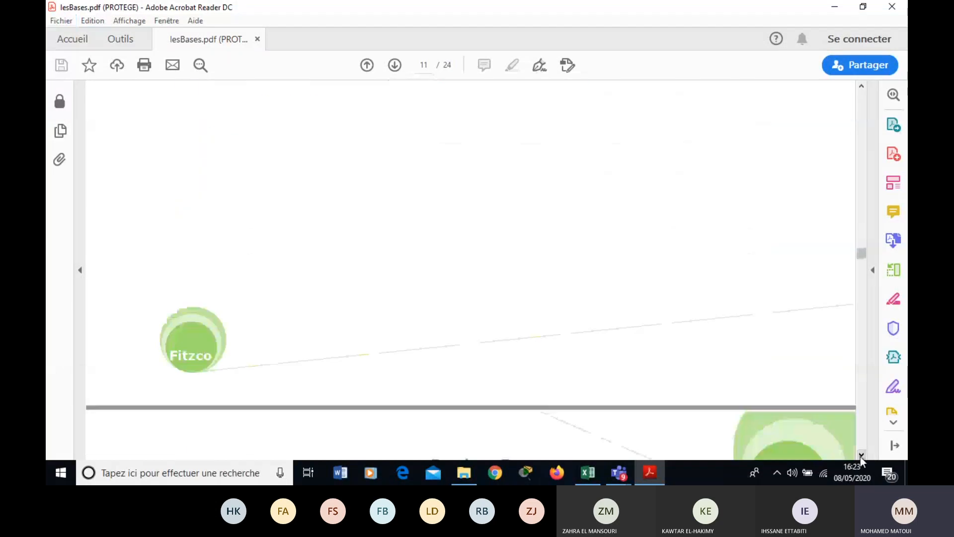
left_click(862, 87)
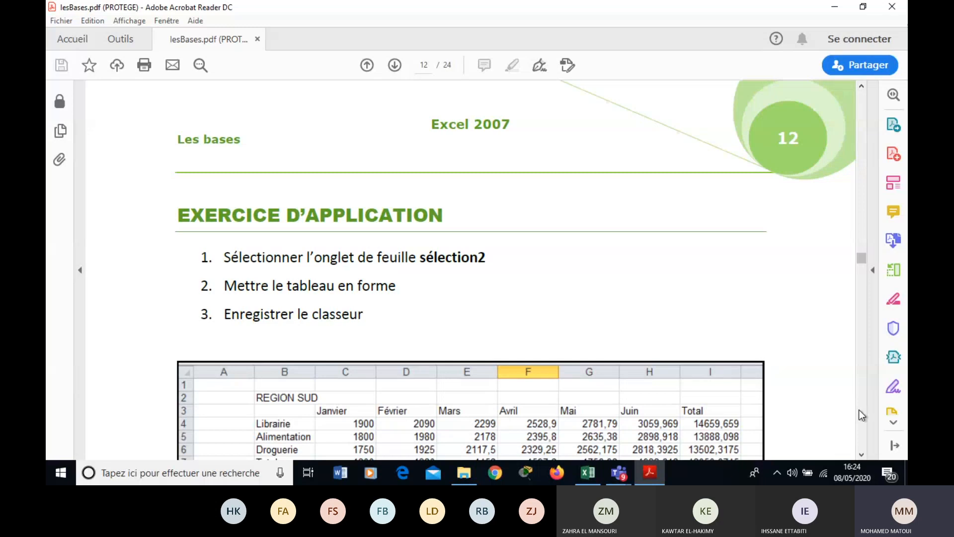
In exercice1.xlsx, increase the height of row 2 and make the merged title bold at font size 12.
key("alt+Tab")
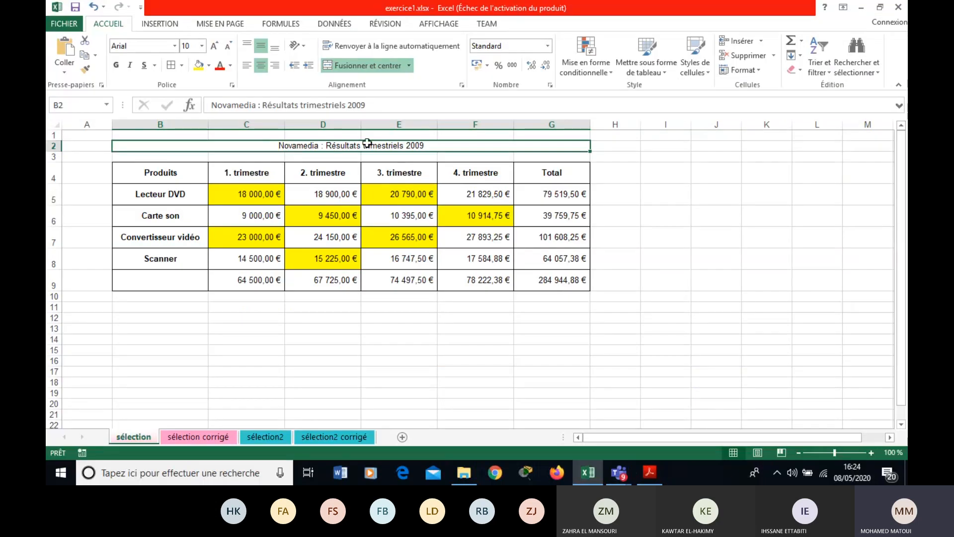
left_click_drag(55, 151, 55, 167)
left_click(117, 65)
left_click(214, 46)
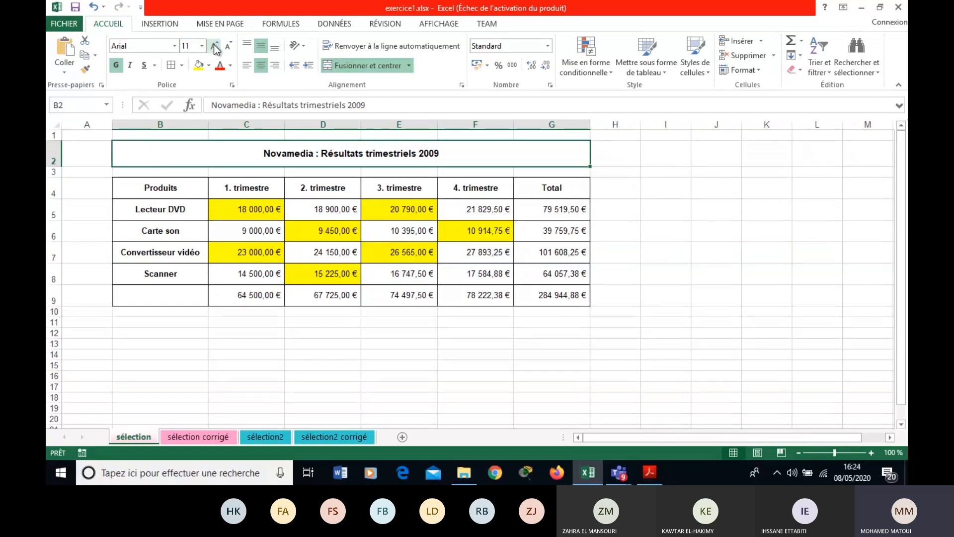
left_click(214, 45)
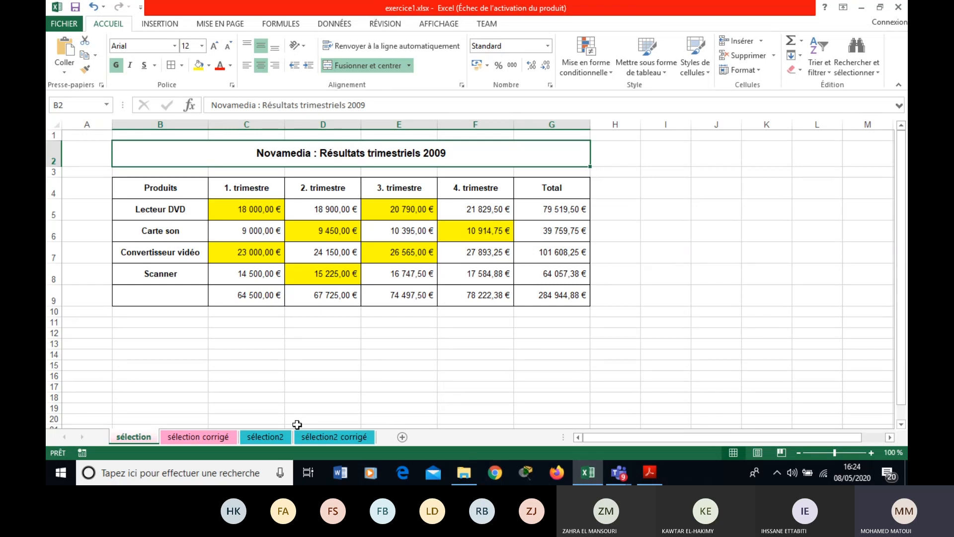
Open the sélection2 sheet and study the raw and formatted REGION SUD tables on page 12 of lesBases.pdf.
left_click(274, 441)
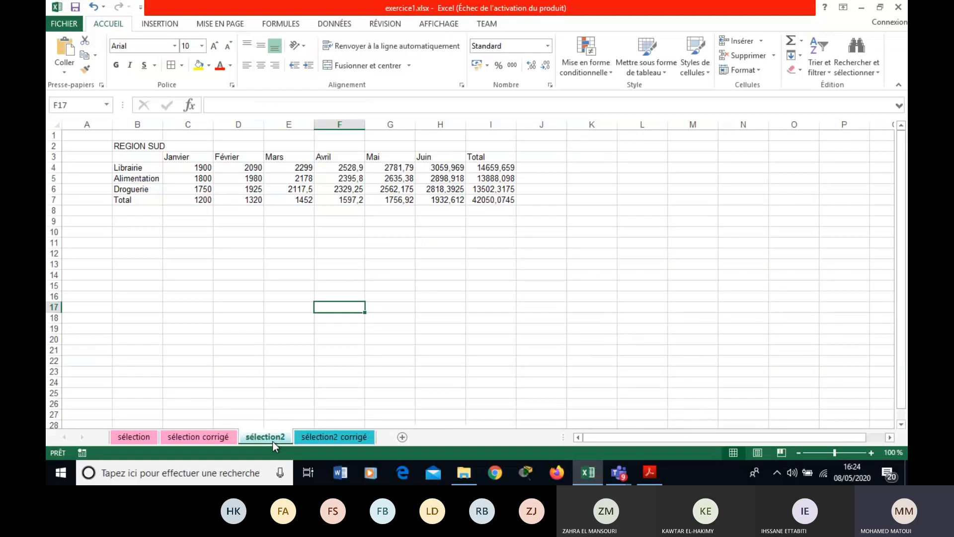
left_click(650, 472)
left_click(861, 454)
left_click(860, 455)
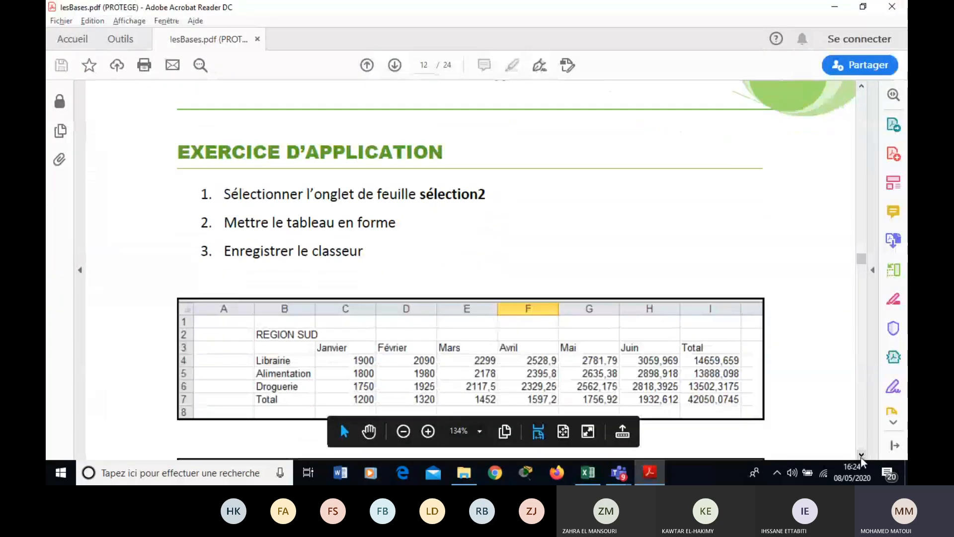
scroll(860, 456, "down", 3)
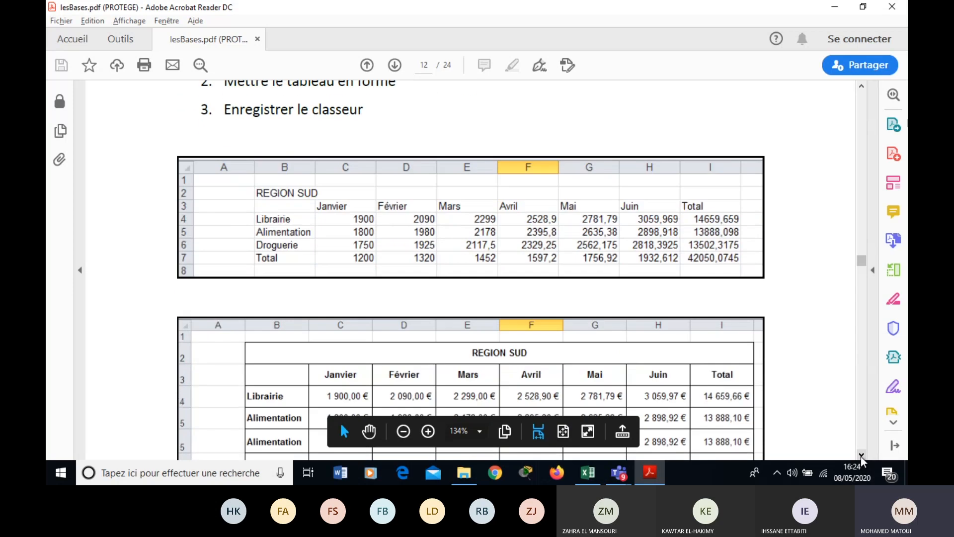
scroll(861, 456, "down", 2)
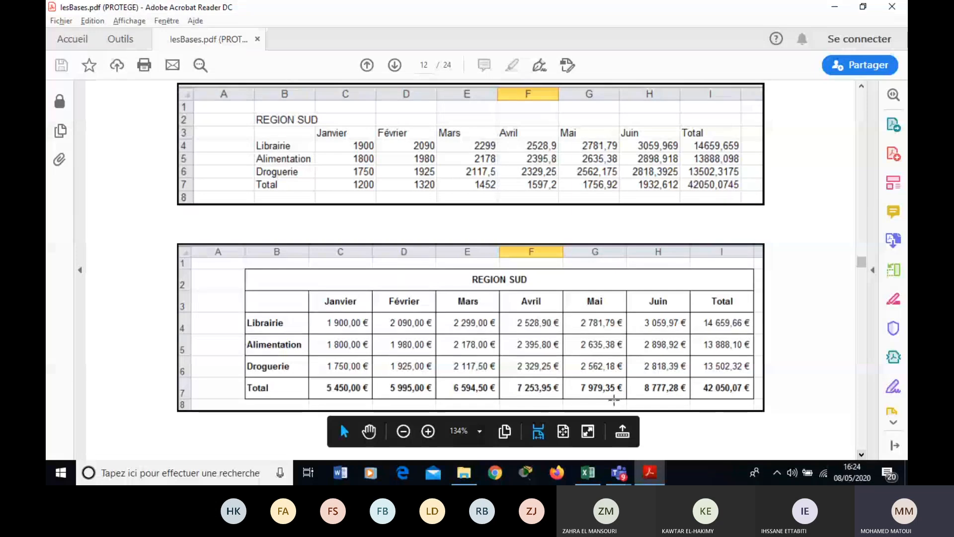
On the sélection2 sheet in exercice1.xlsx, make the column headings C3:I3 and the row labels B4:B7 bold.
key("alt+Tab")
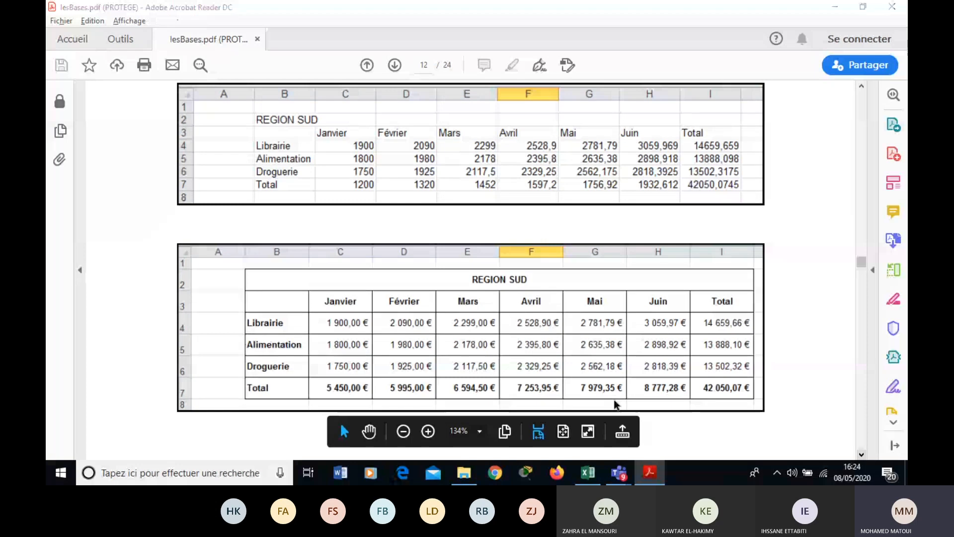
left_click_drag(167, 156, 490, 156)
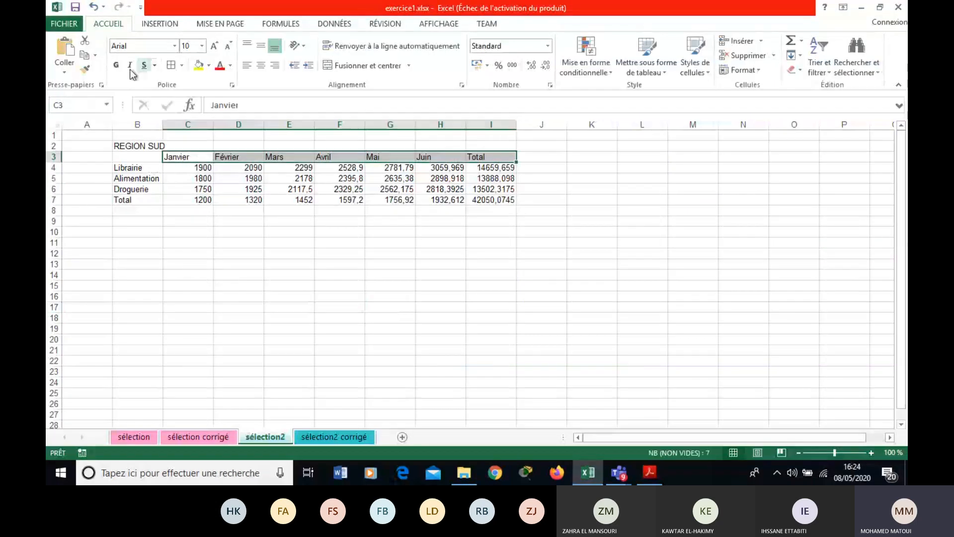
key("ctrl+g")
left_click(138, 167)
left_click(153, 196, "shift")
key("ctrl+g")
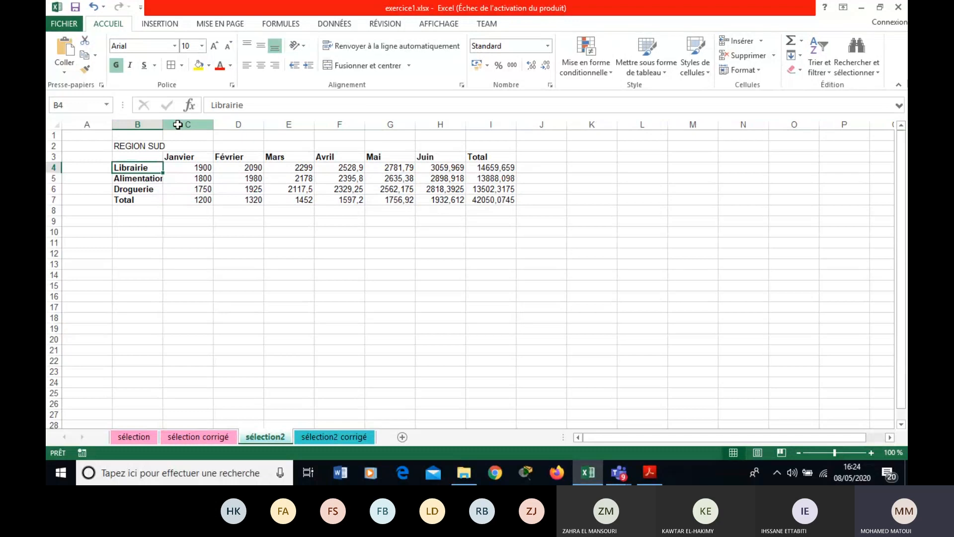
Widen columns C to I equally and increase the height of rows 3 to 7 to about double.
left_click_drag(188, 124, 491, 108)
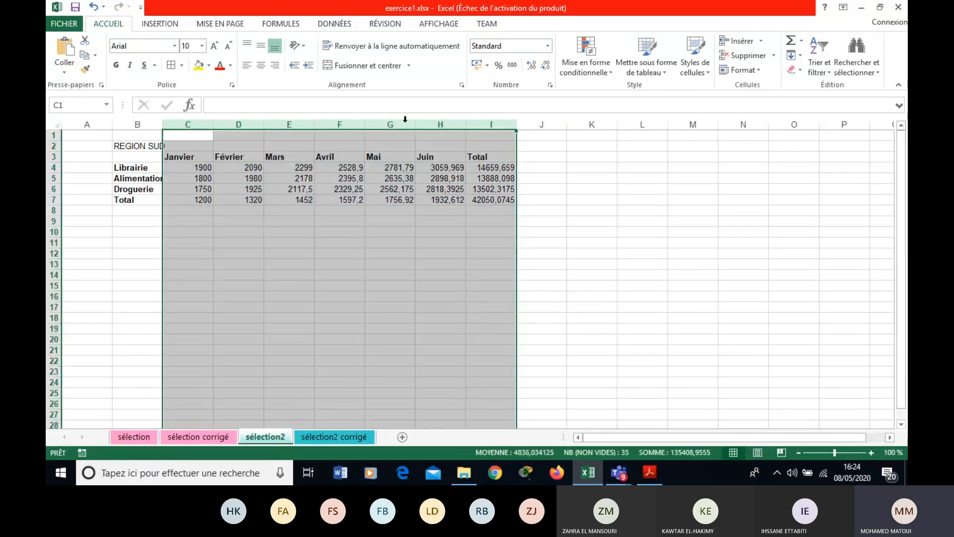
left_click_drag(213, 124, 250, 125)
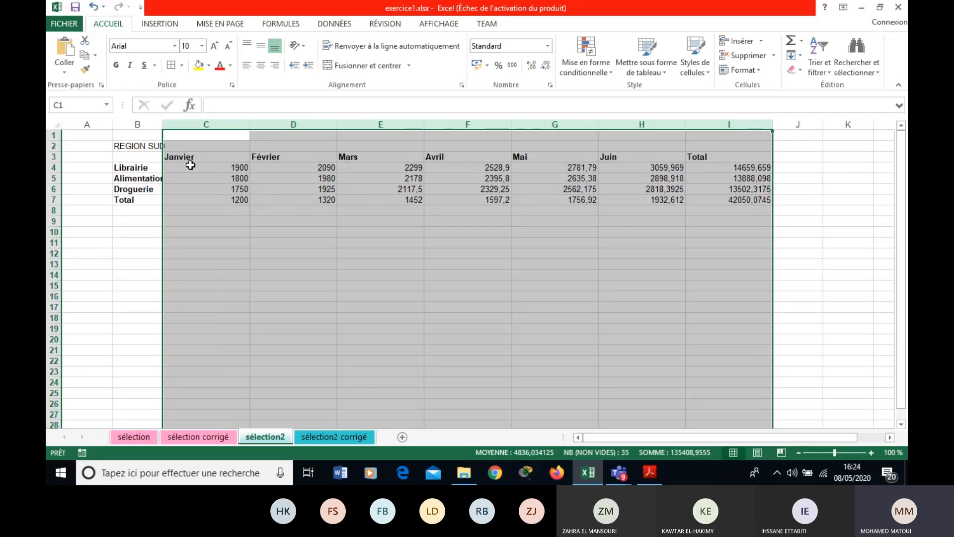
left_click_drag(53, 168, 54, 199)
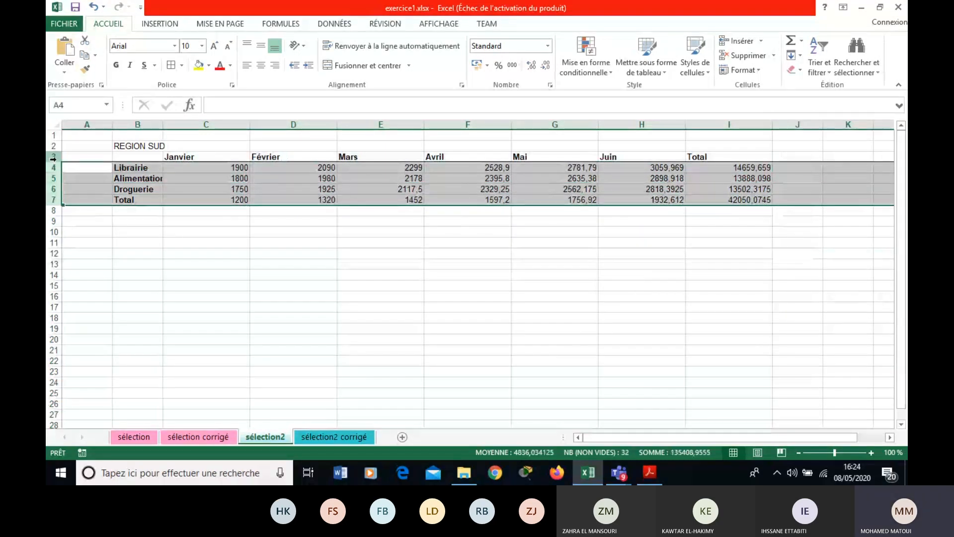
left_click_drag(54, 157, 55, 201)
left_click_drag(55, 162, 58, 173)
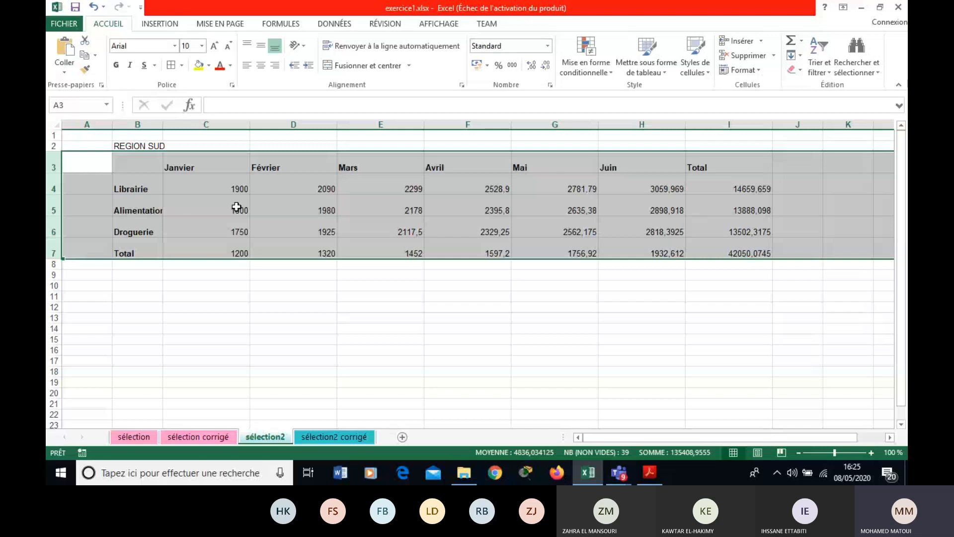
In exercice1.xlsx, apply the accounting number format with € Français (France) to the sales figures in C4:I7.
key("alt+Tab")
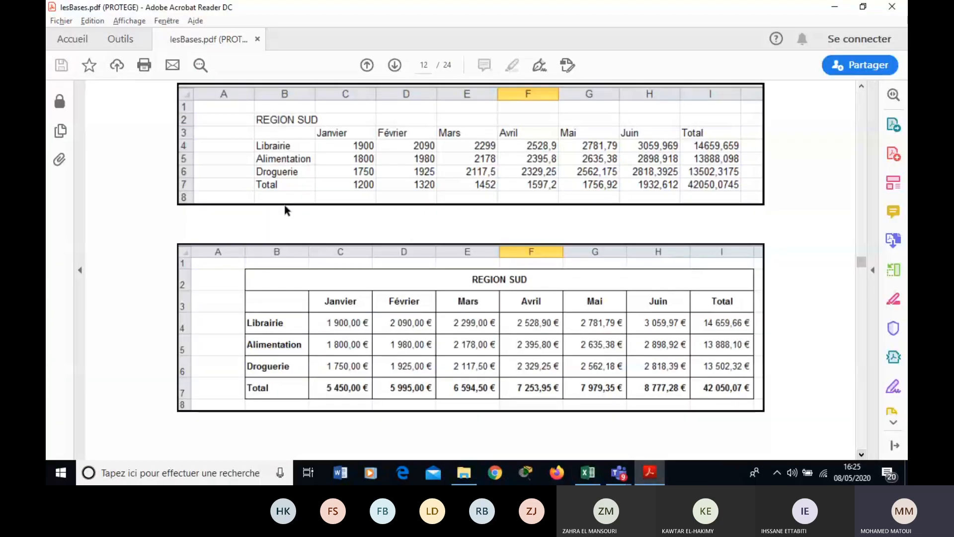
key("alt+Tab")
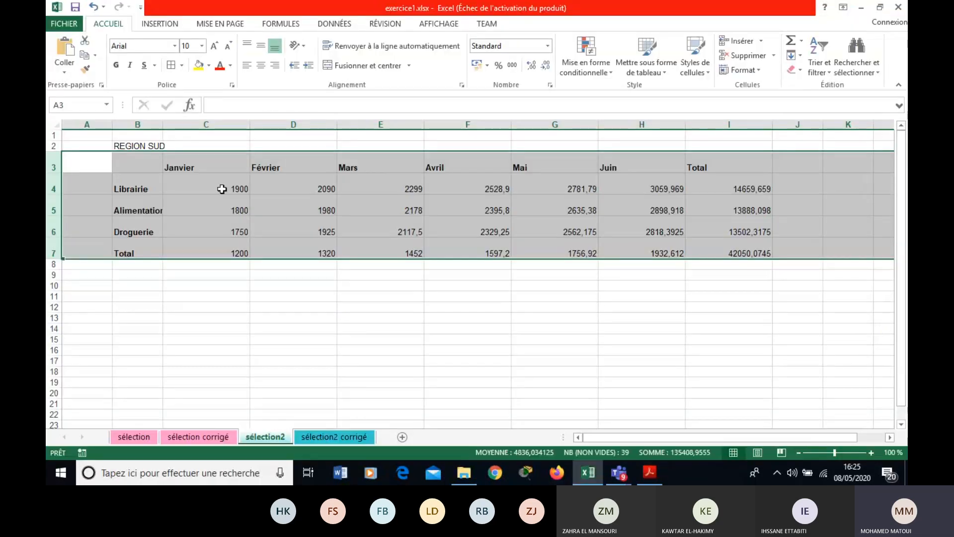
left_click(217, 187)
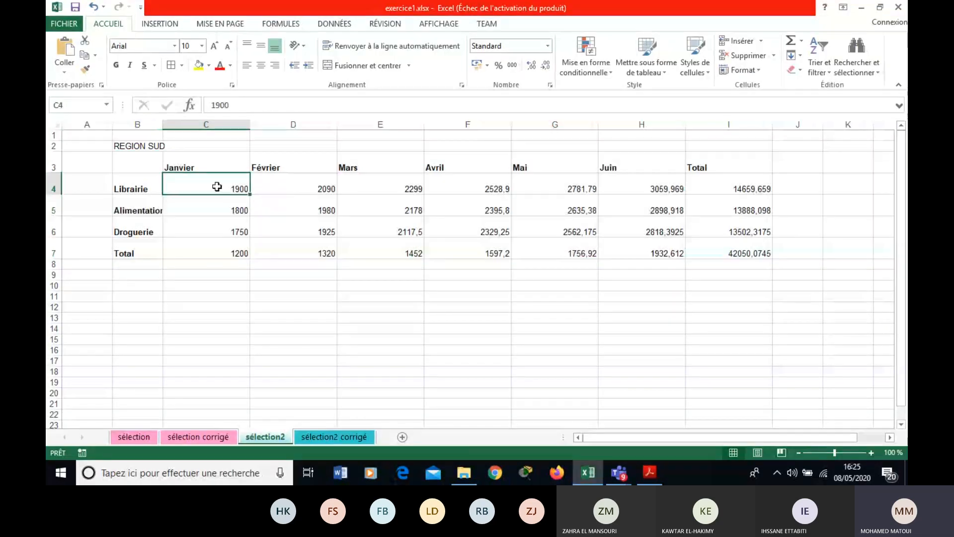
left_click(749, 255, "shift")
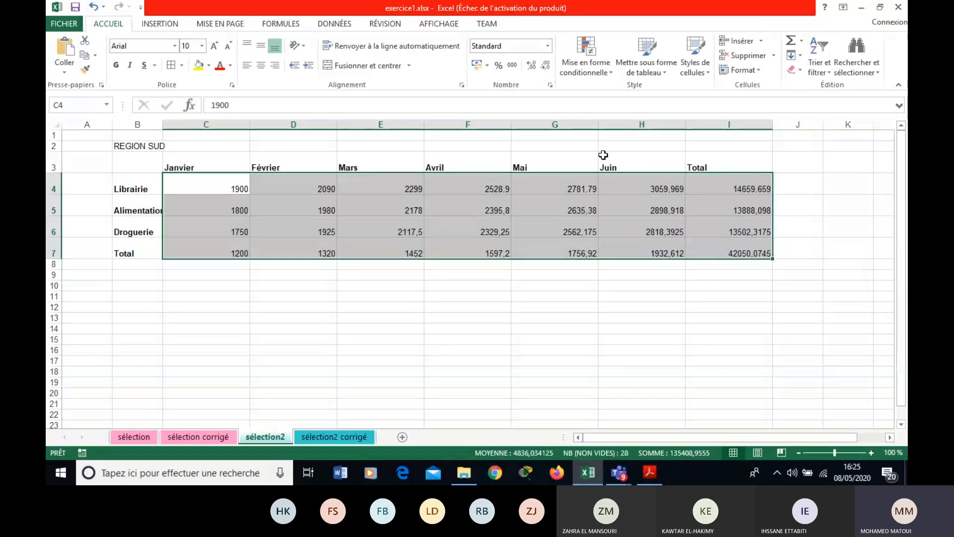
left_click(548, 46)
left_click(502, 124)
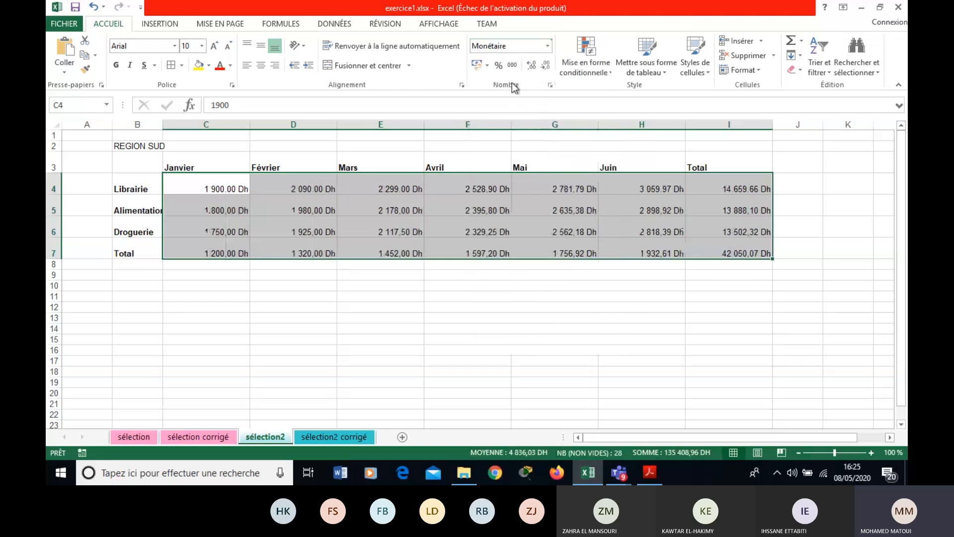
left_click(487, 65)
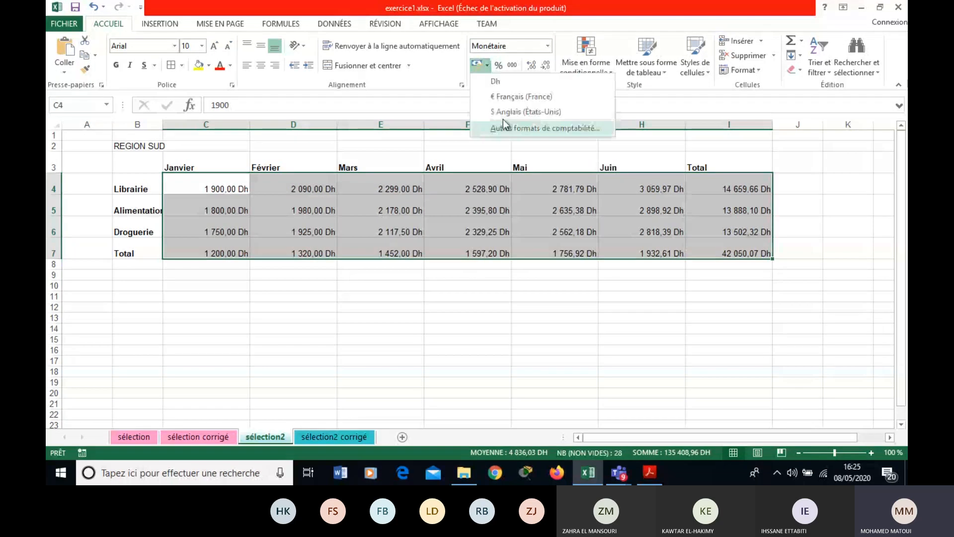
left_click(503, 97)
key("alt+Tab")
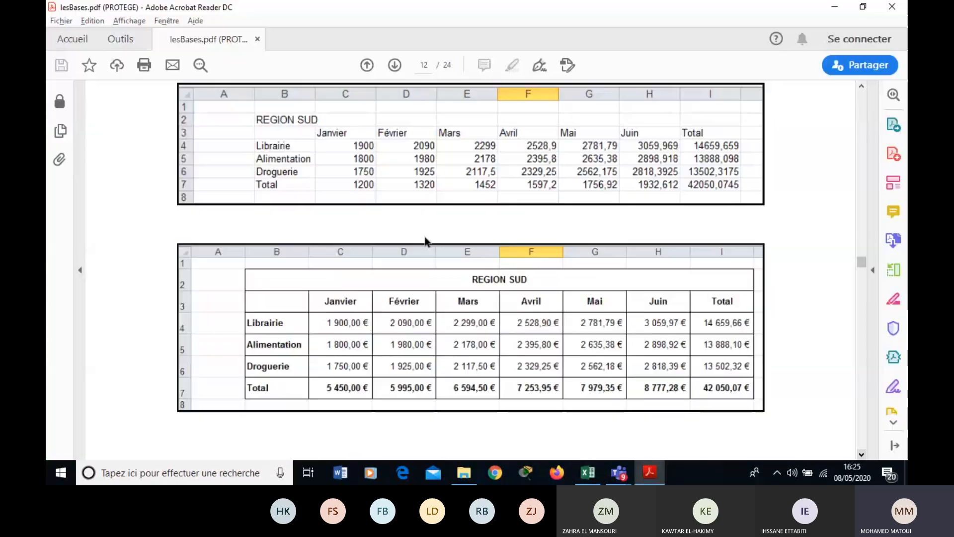
key("alt+Tab")
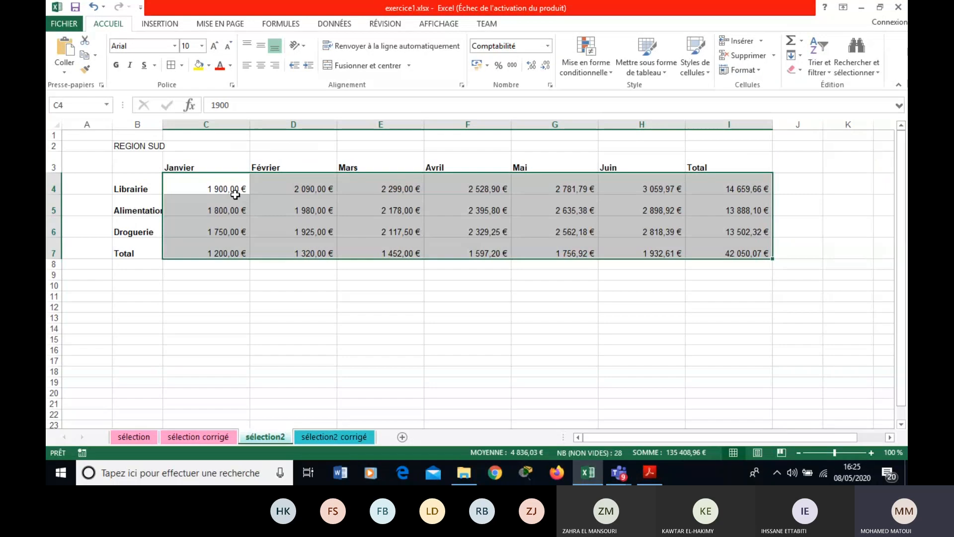
Merge and center the REGION SUD title across B2:I2, following the model in lesBases.pdf.
key("alt+Tab")
key("alt+Tab")
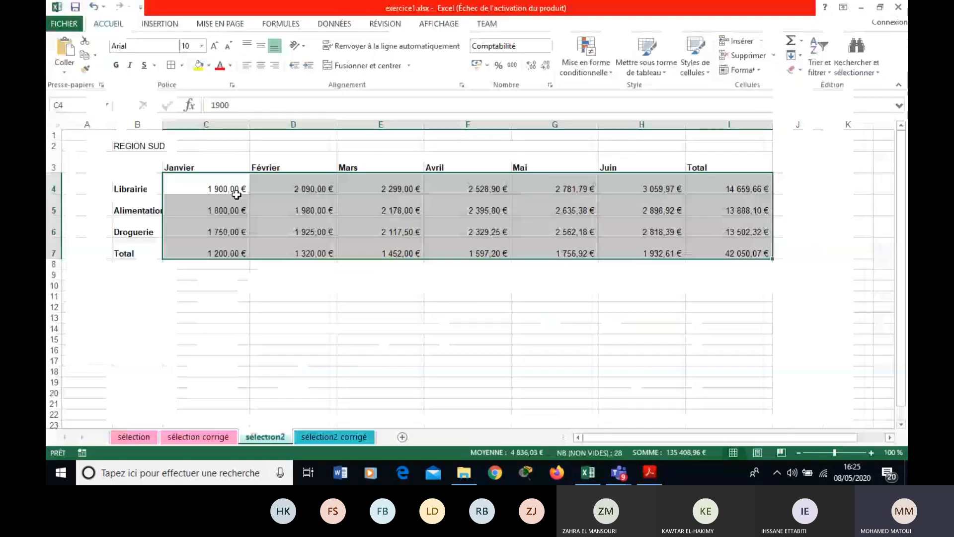
key("alt+Tab")
key("alt+Tab")
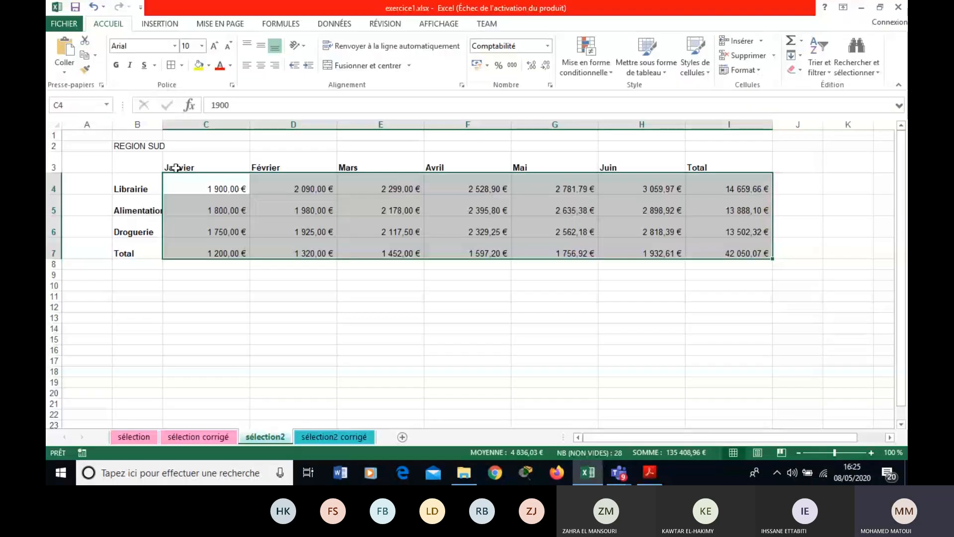
left_click(154, 146)
double_click(169, 148)
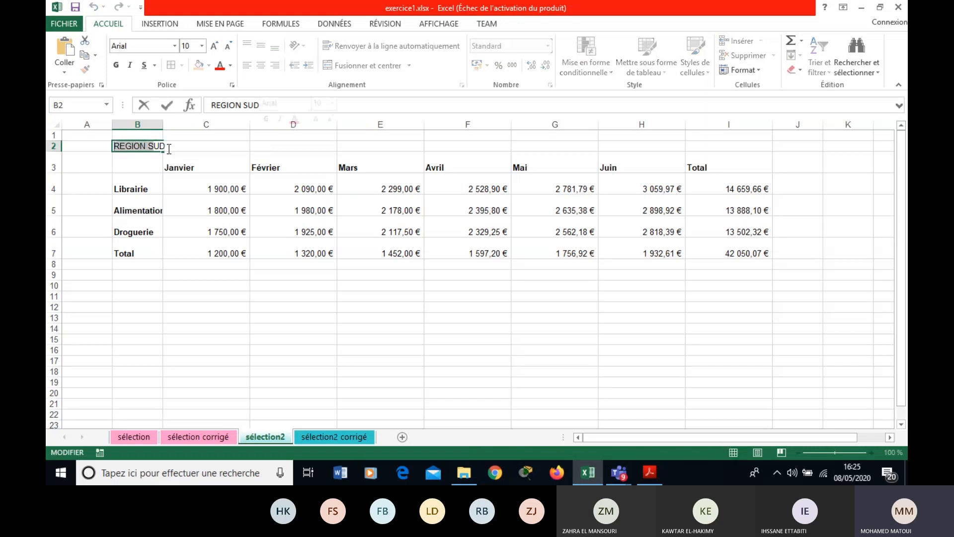
left_click(75, 145)
left_click_drag(130, 145, 702, 145)
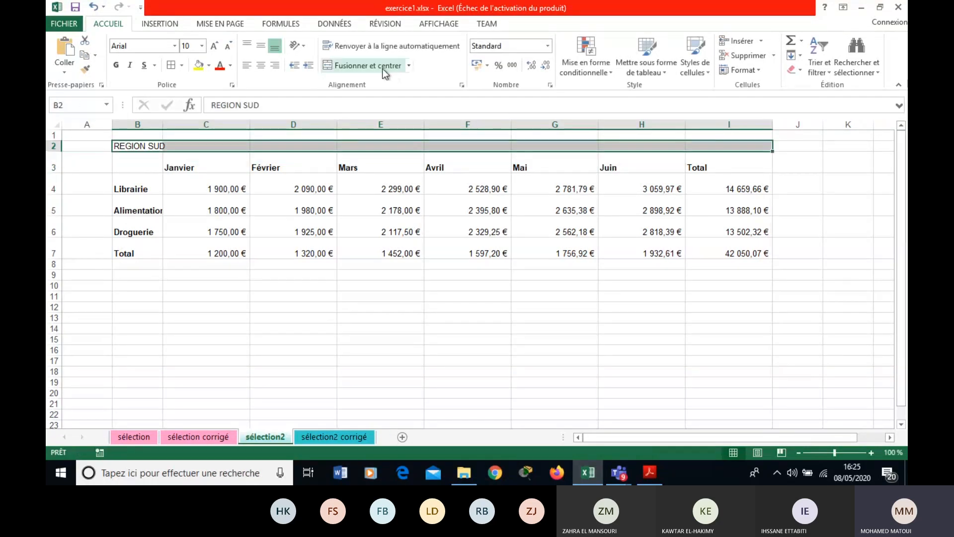
left_click(368, 66)
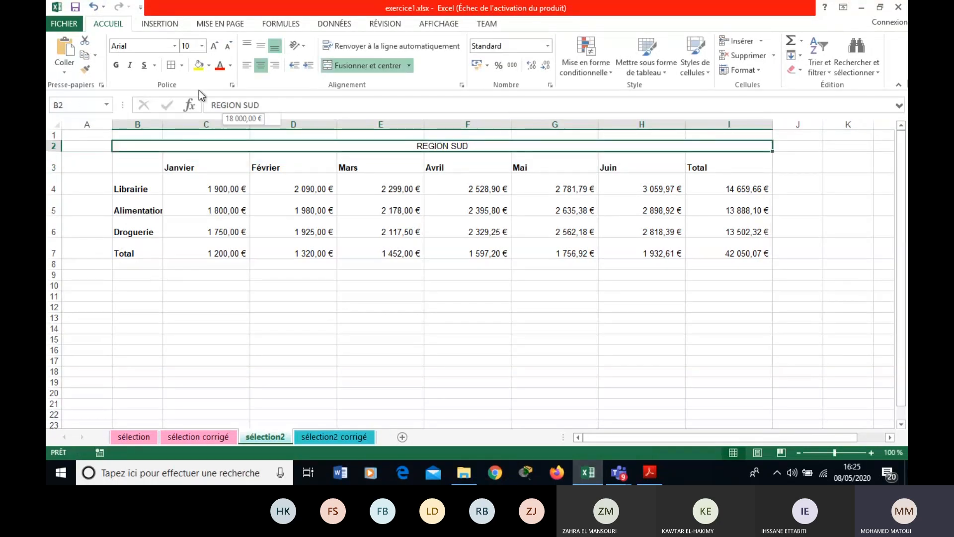
Make the merged REGION SUD title bold and enlarge its font size to 16.
left_click(118, 65)
left_click(215, 45)
left_click(214, 46)
left_click(214, 46)
left_click(215, 46)
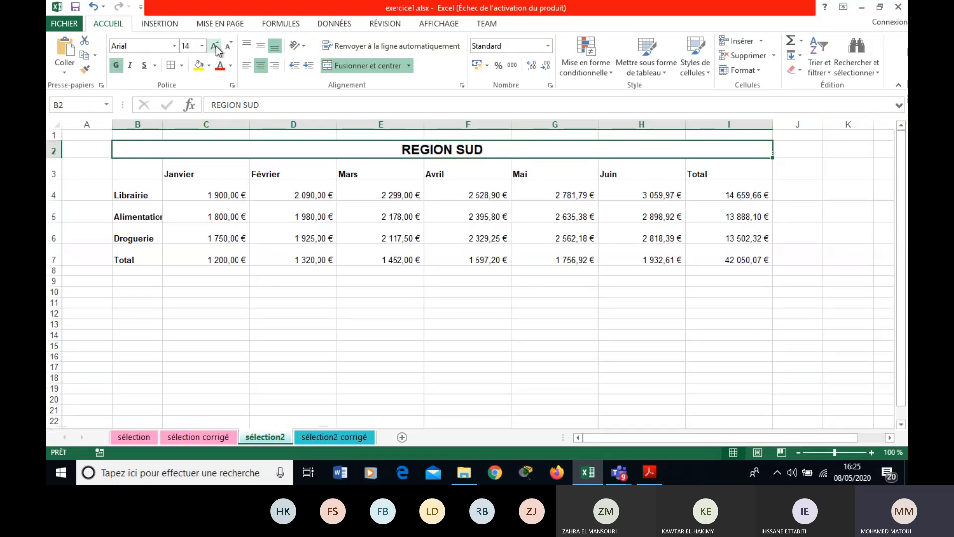
key("alt+Tab")
key("alt+Tab")
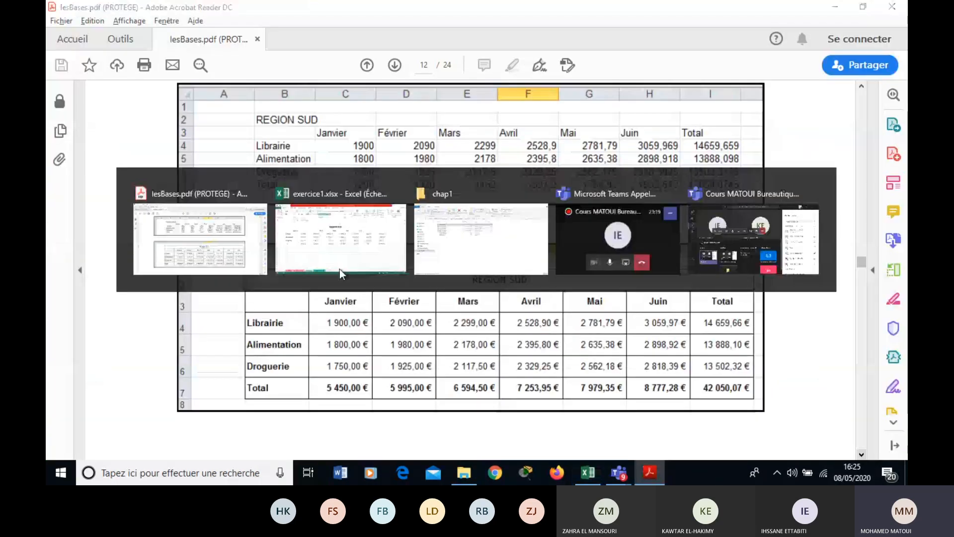
Add borders around all cells of the table B2:I7 and compare it with the model in lesBases.pdf.
mouse_move(292, 156)
left_mouse_down()
mouse_move(456, 248)
mouse_move(456, 261)
left_mouse_up()
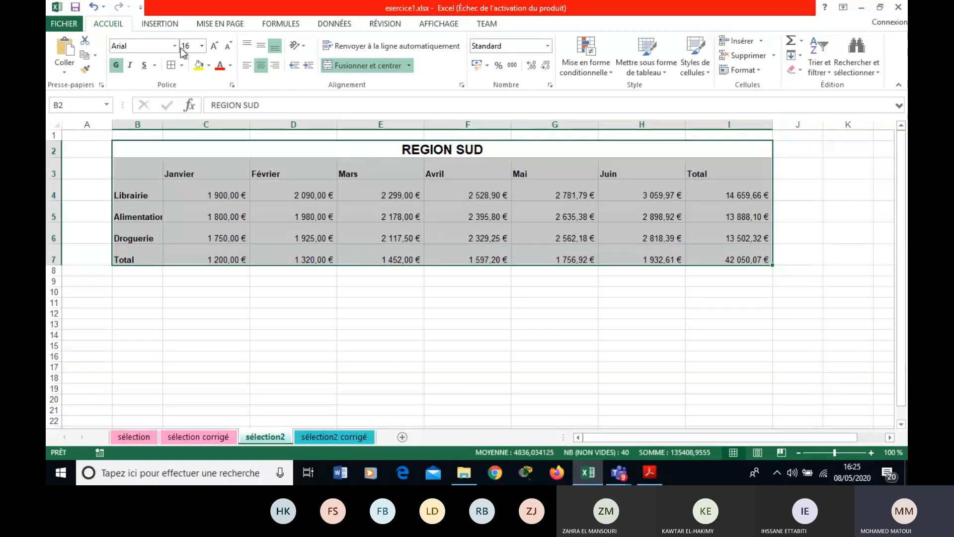
left_click(172, 66)
key("alt+Tab")
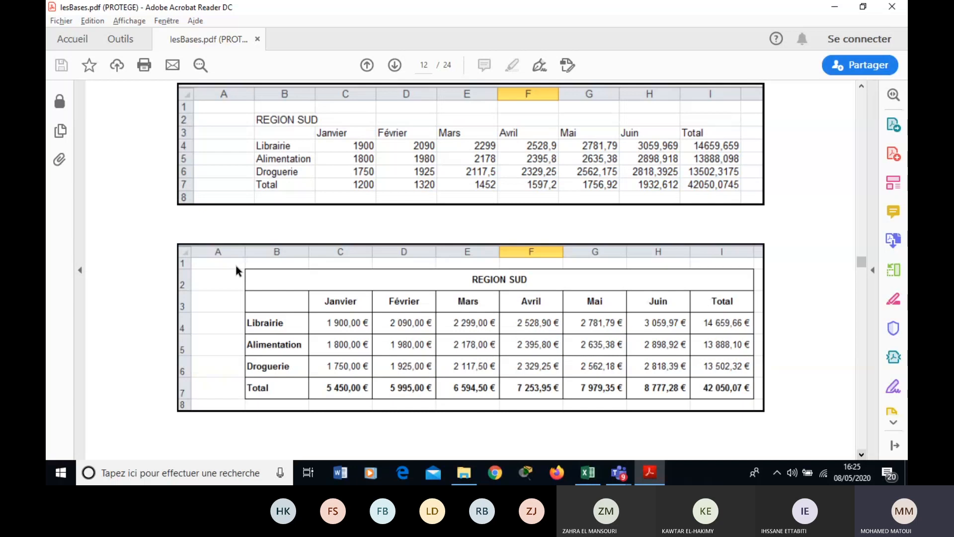
key("alt+Tab")
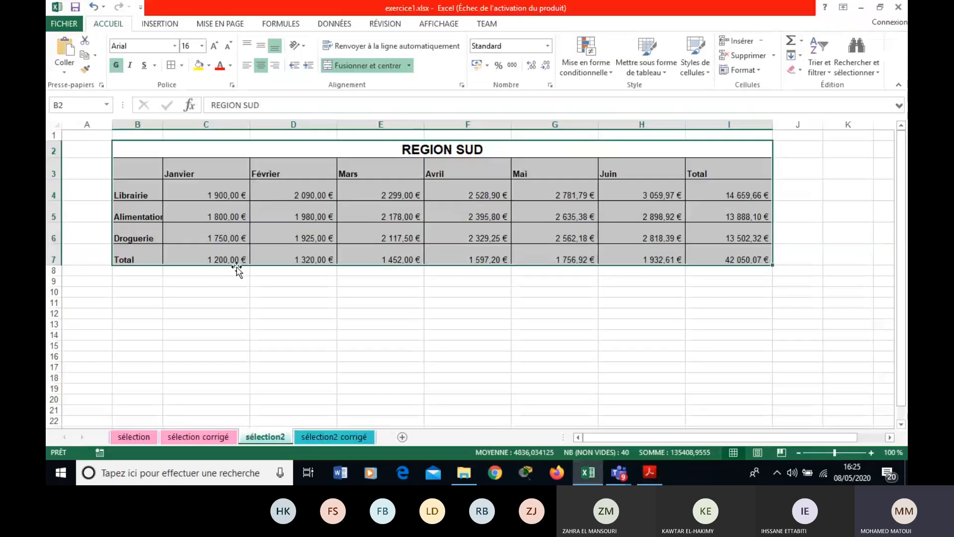
Make the amounts in the Total row, C7:I7, bold as in the lesBases.pdf model.
key("alt+Tab")
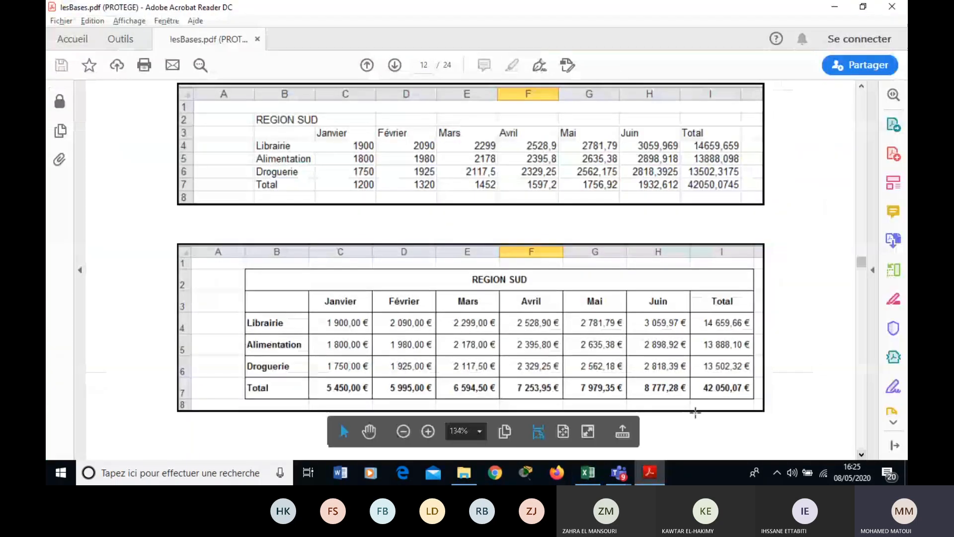
key("alt+Tab")
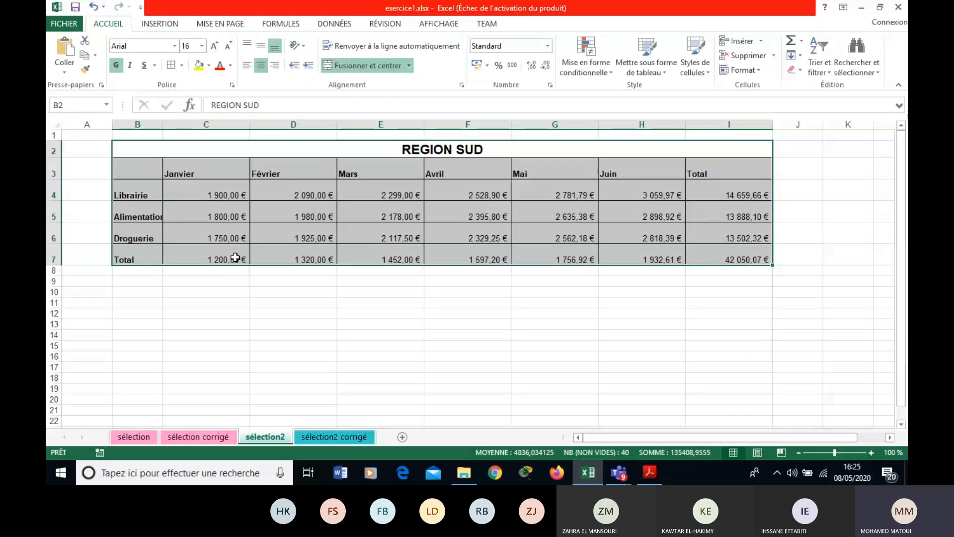
left_click_drag(235, 257, 715, 251)
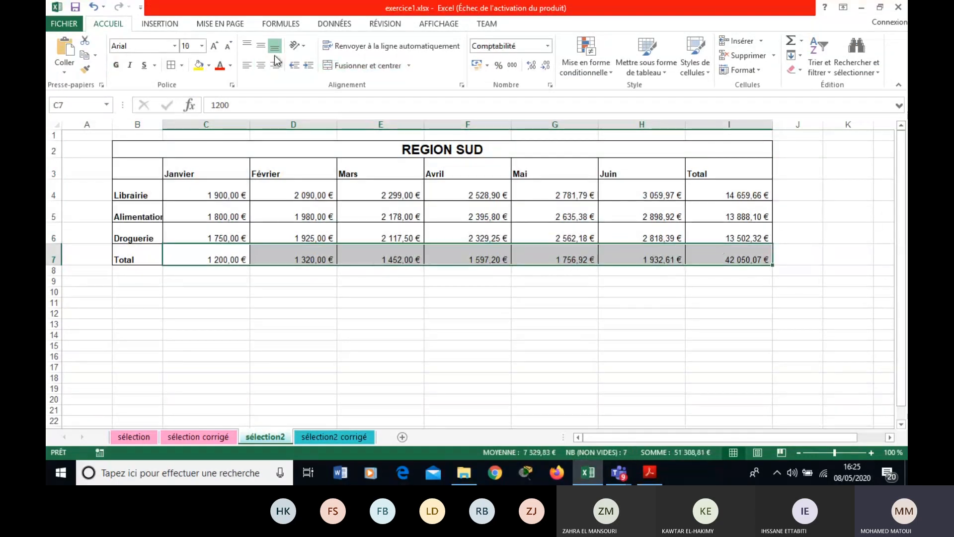
left_click(116, 64)
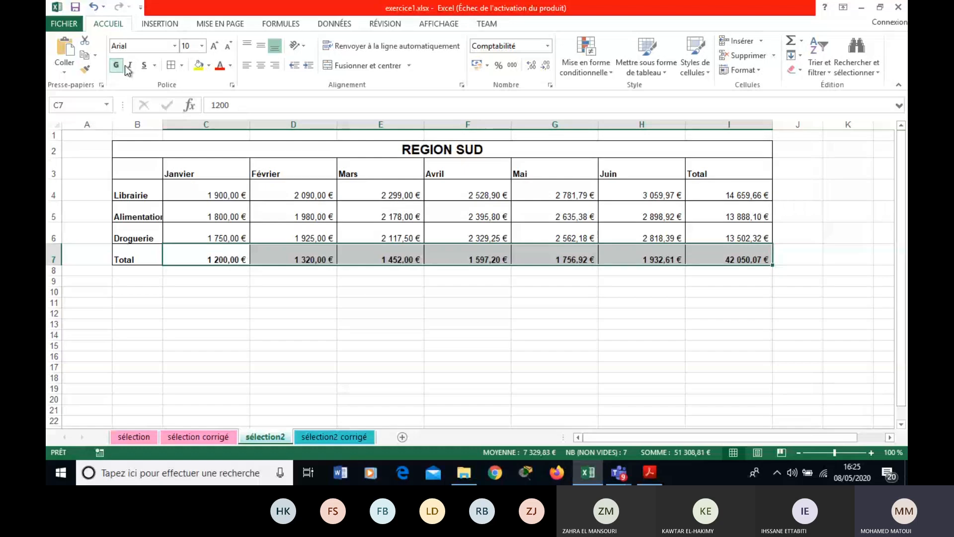
left_click(367, 304)
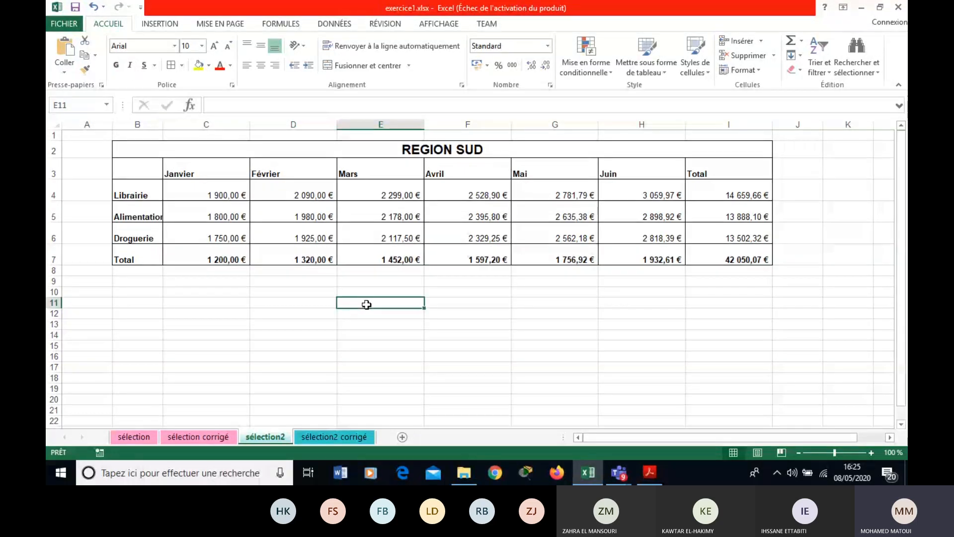
Switch to lesBases.pdf and read the fill color exercise for Exercice2.xls on page 13, including its model table.
key("alt+Tab")
scroll(857, 449, "down", 10)
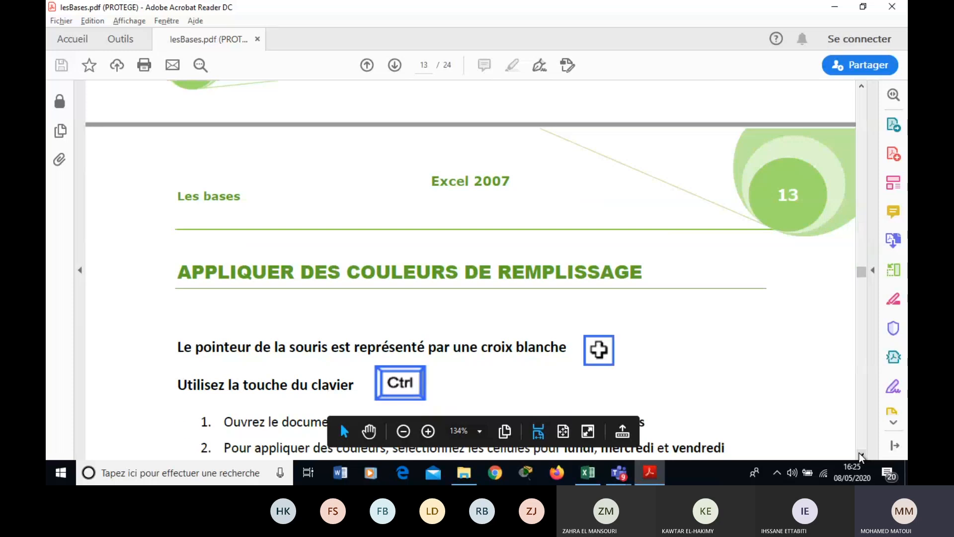
scroll(861, 456, "down", 1)
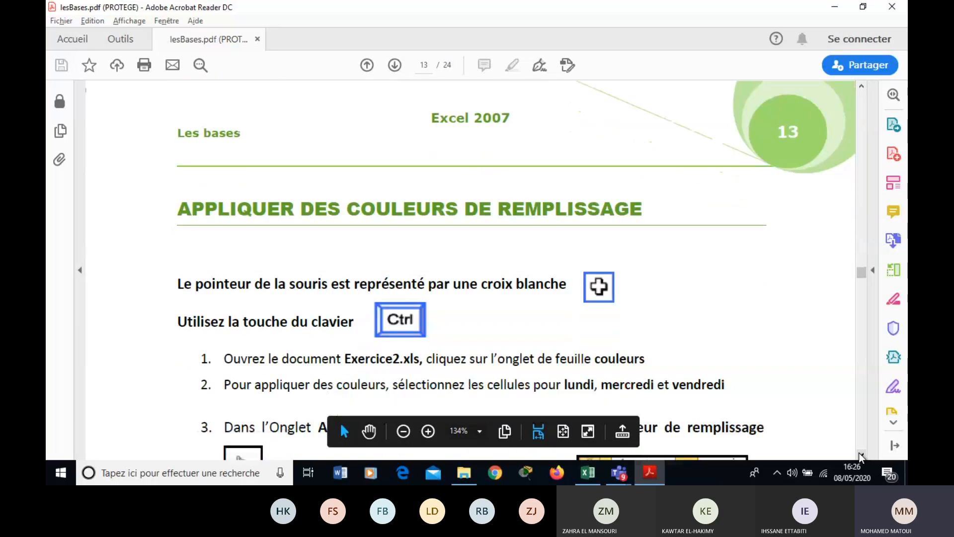
scroll(861, 457, "down", 1)
scroll(861, 456, "down", 1)
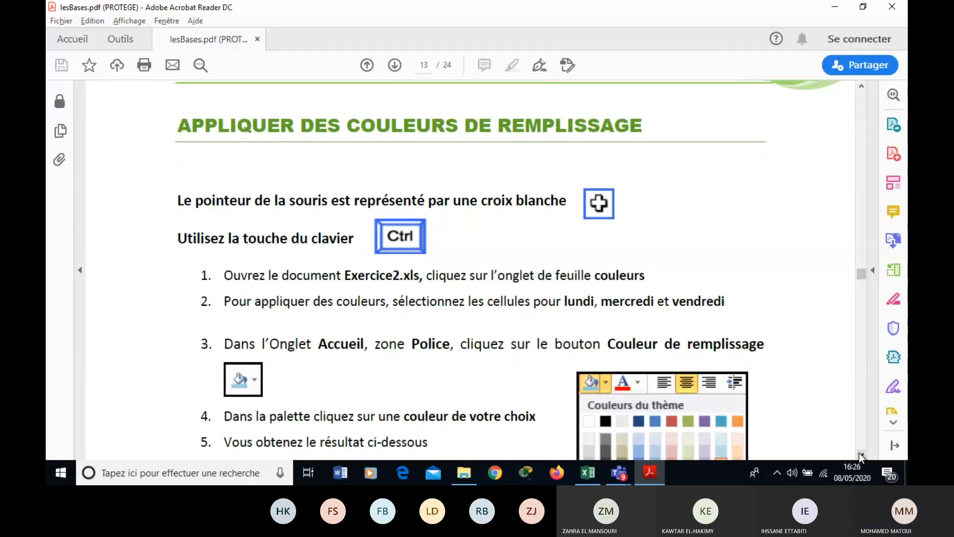
scroll(861, 456, "down", 1)
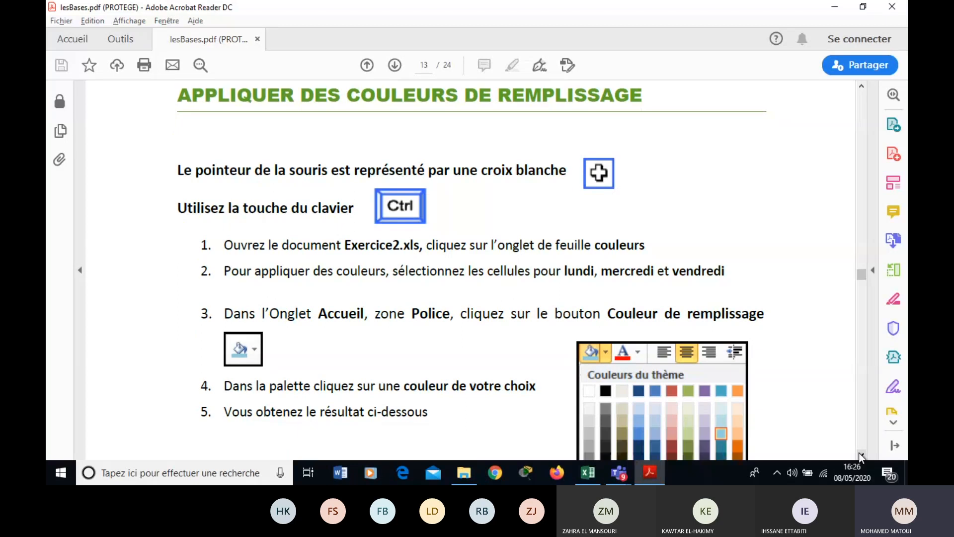
scroll(861, 456, "down", 5)
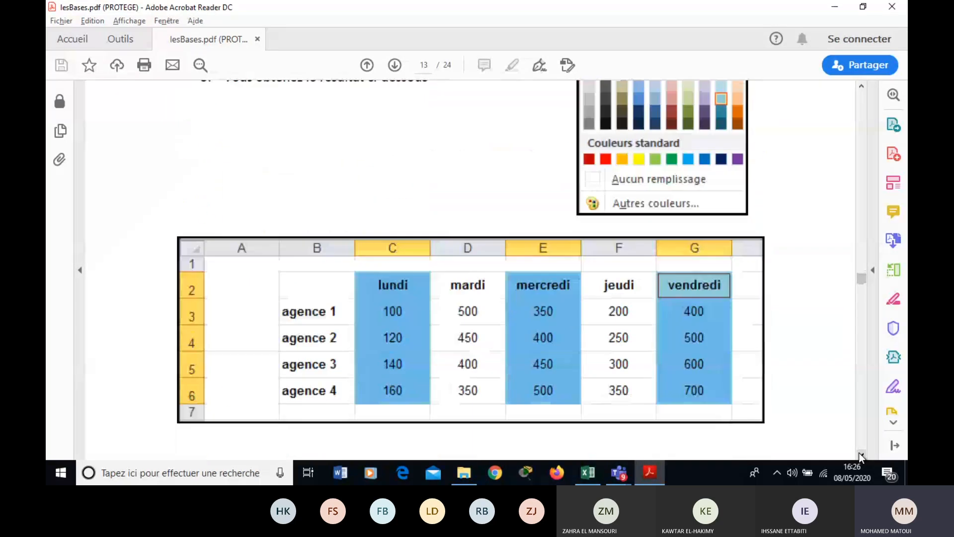
key("alt+Tab")
key("alt+Tab")
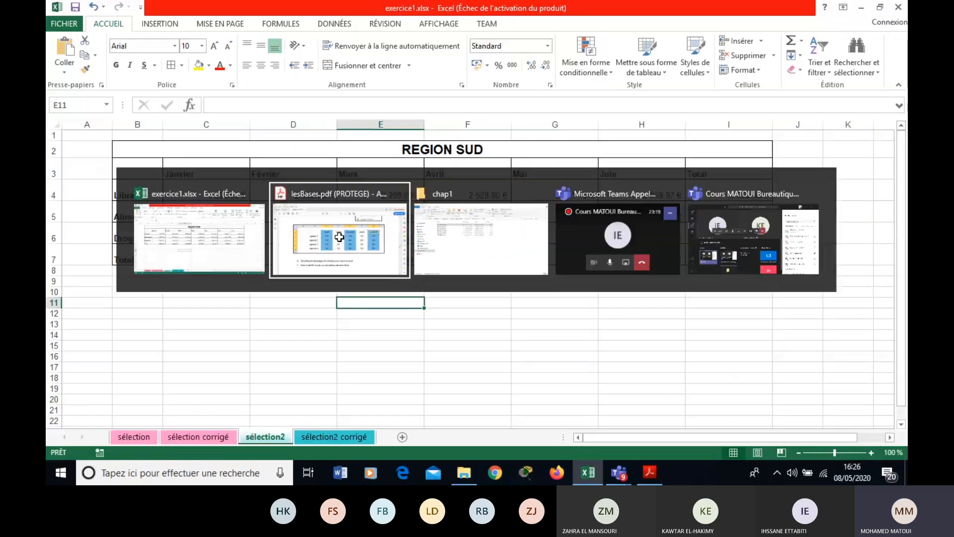
scroll(863, 86, "up", 3)
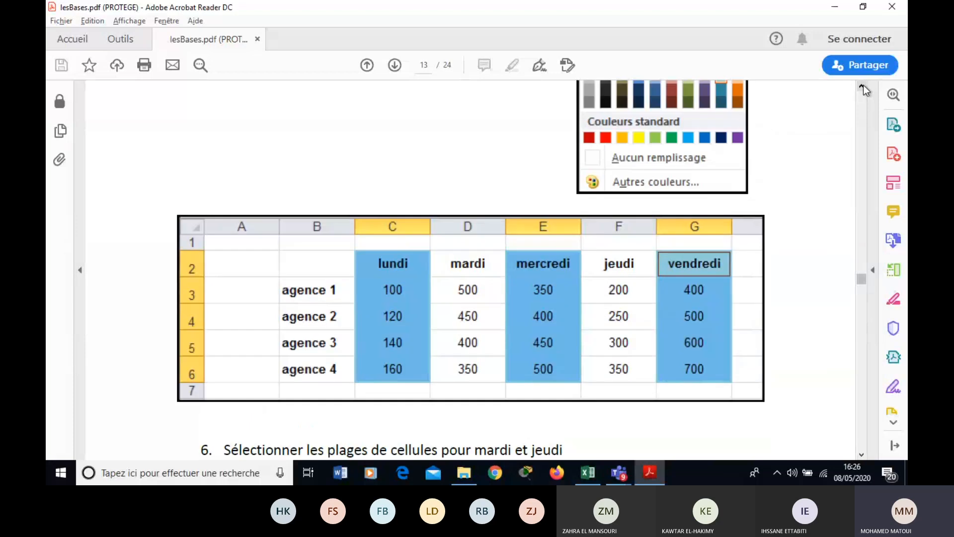